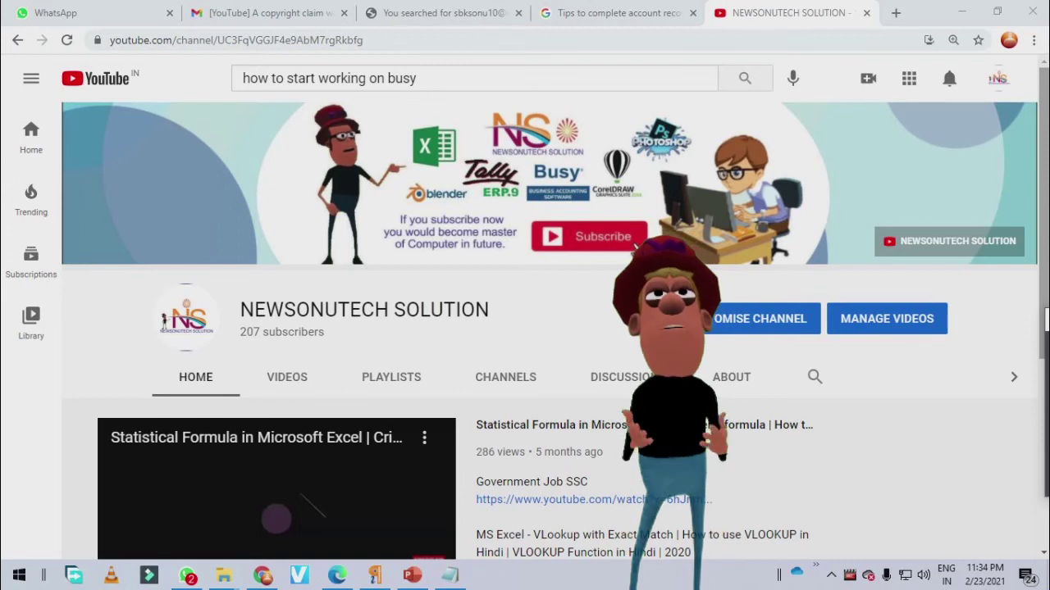
- Dismiss the security check warning and continue running Busy 21 as a Demo Copy
scroll(634, 250, "down", 2)
scroll(975, 300, "down", 2)
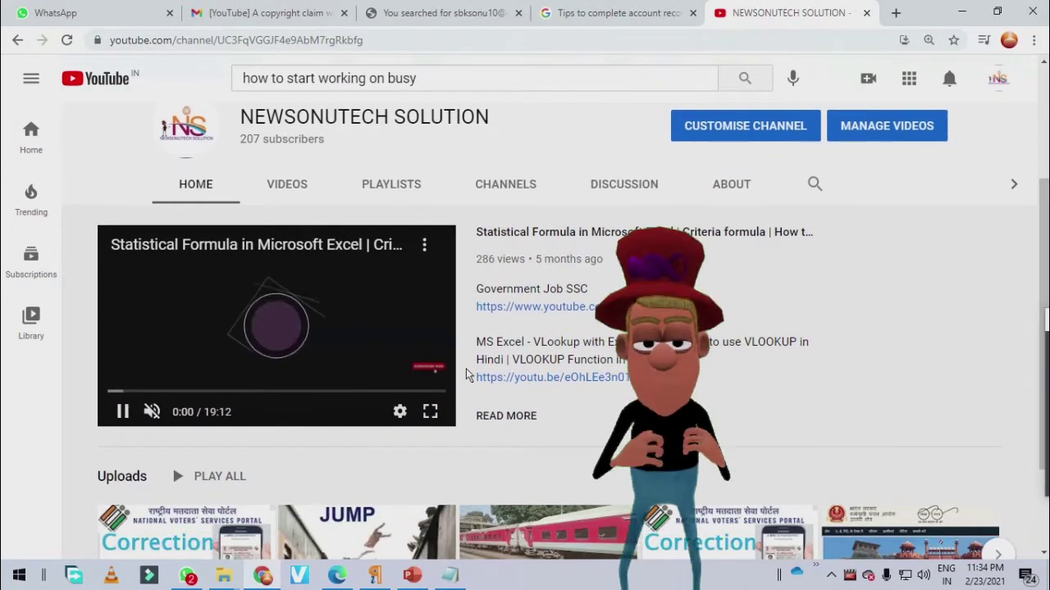
scroll(1046, 275, "down", 1)
left_click_drag(1046, 275, 1033, 156)
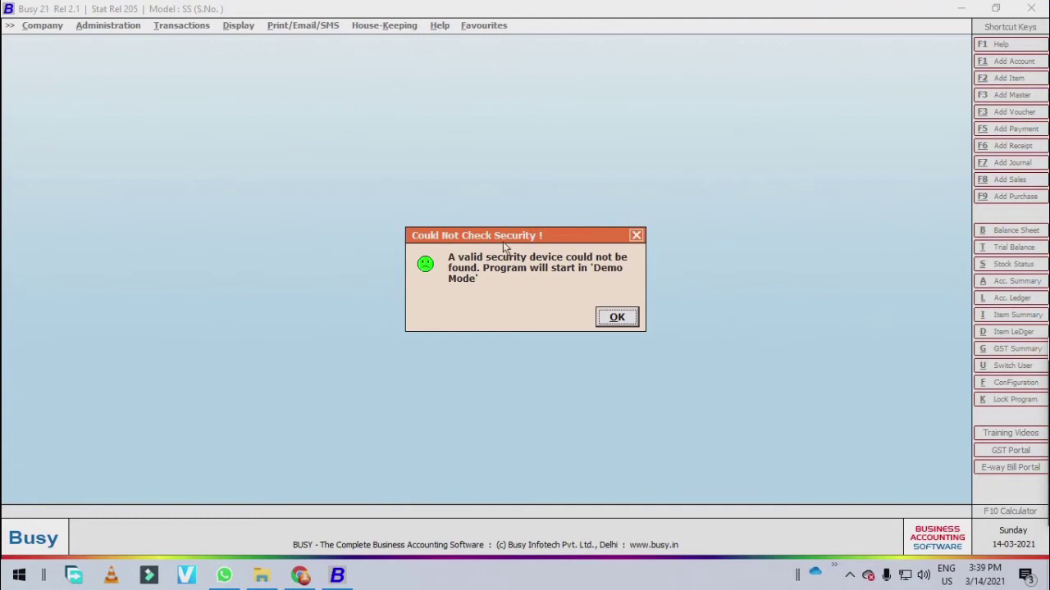
left_click(621, 318)
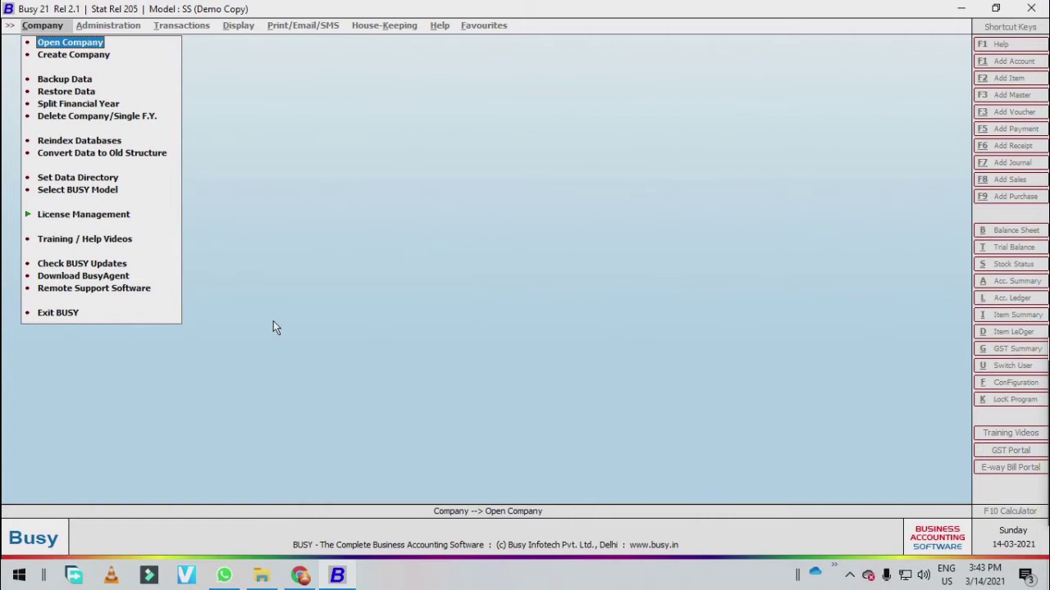
- Open company Compny and log in as user admin with the account password
key("Return")
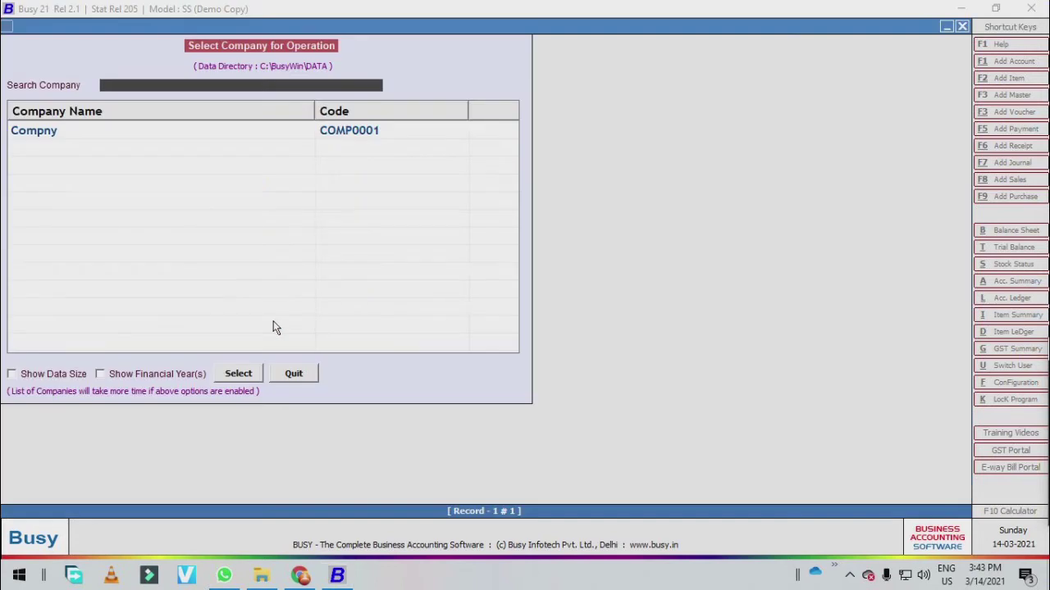
key("Return")
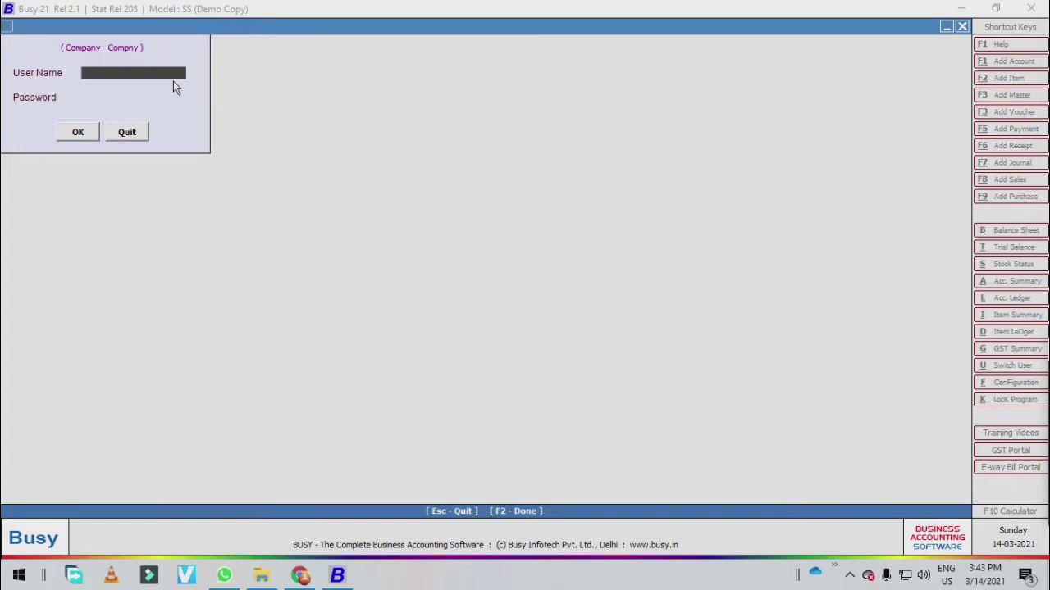
type("admin")
key("Return")
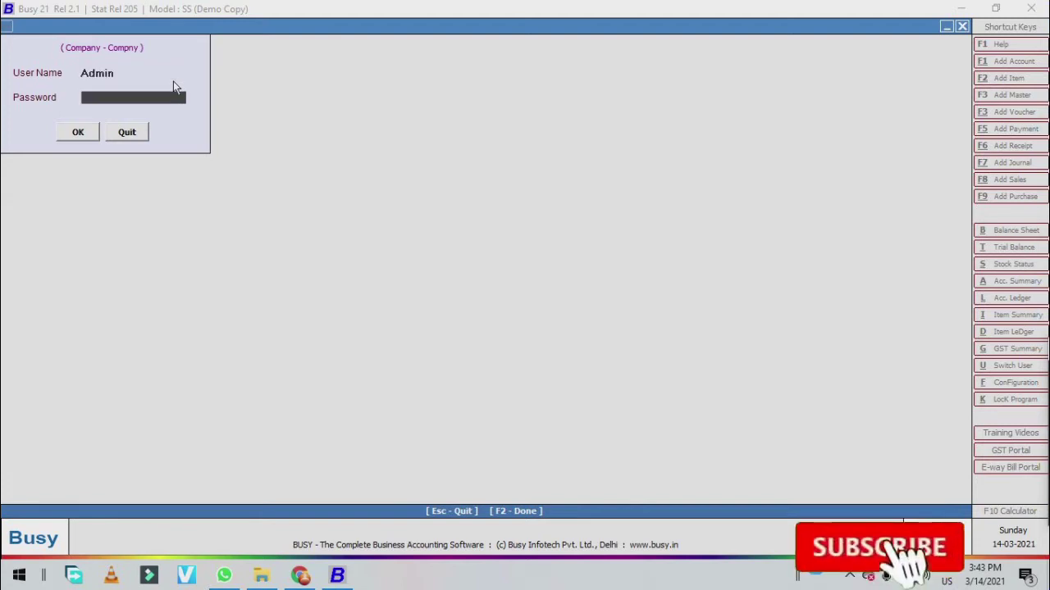
type("****")
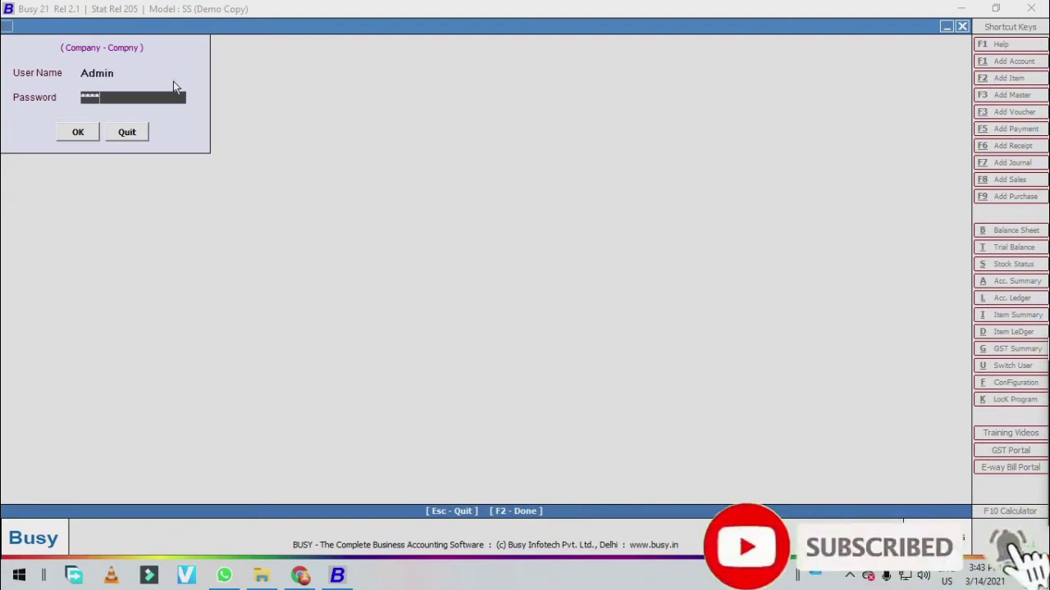
key("Return")
key("Return")
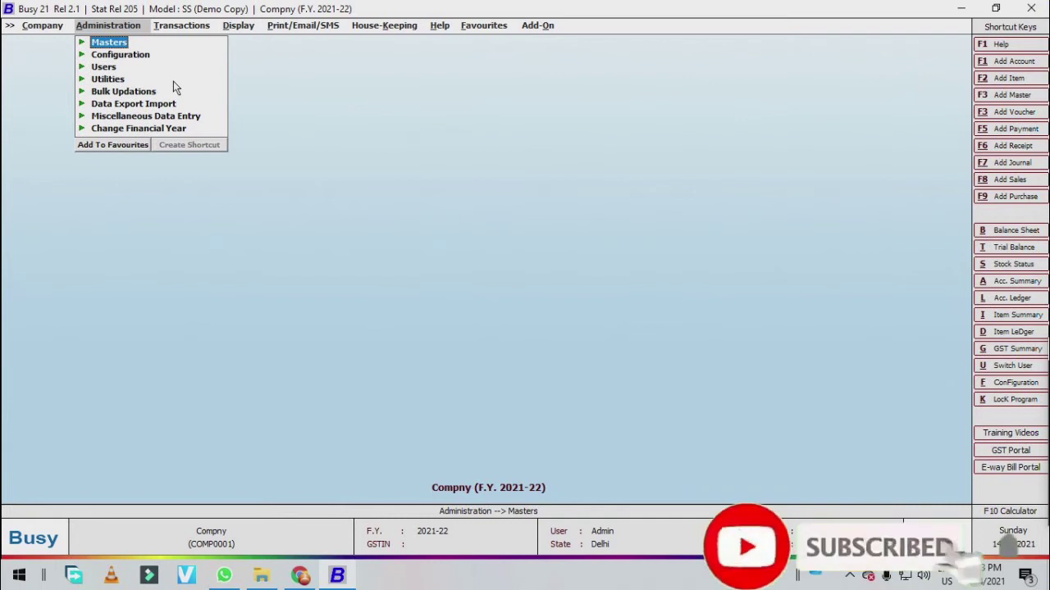
- Open a blank Add Account Master form via Administration > Masters > Account > Add
key("Right")
key("Right")
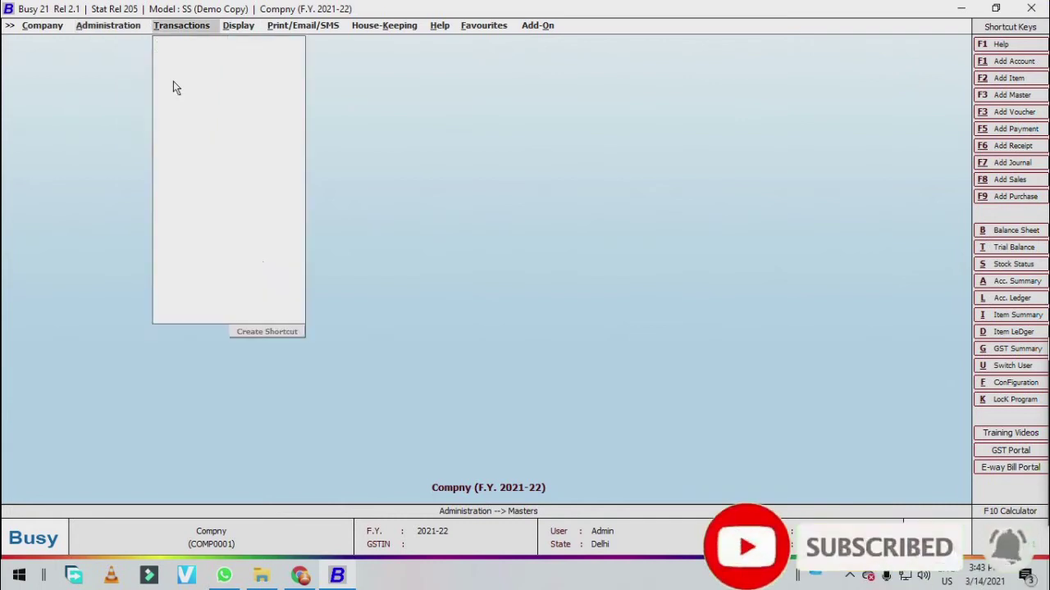
key("Left")
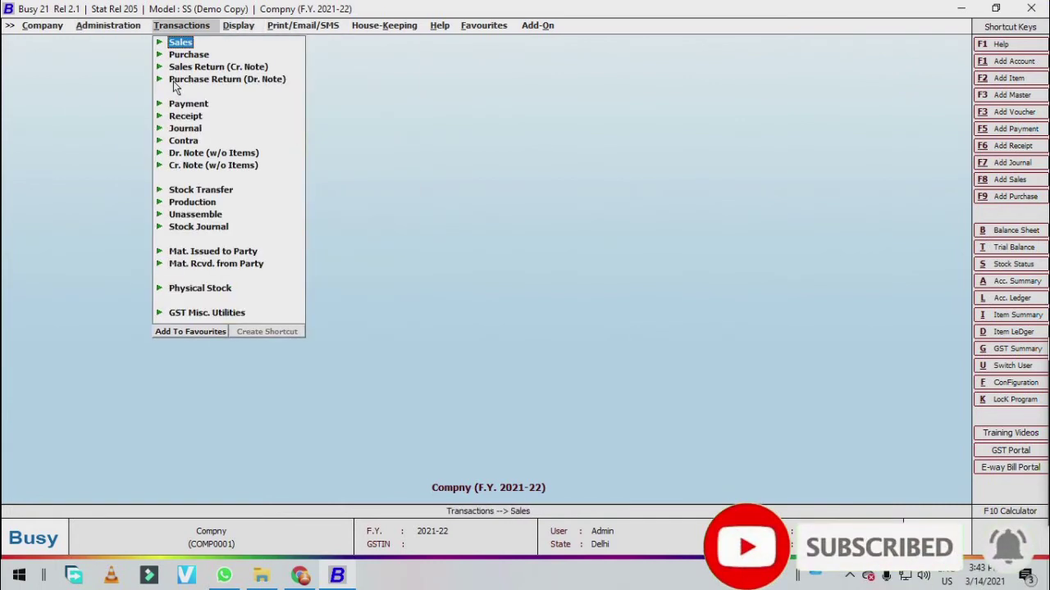
key("Left")
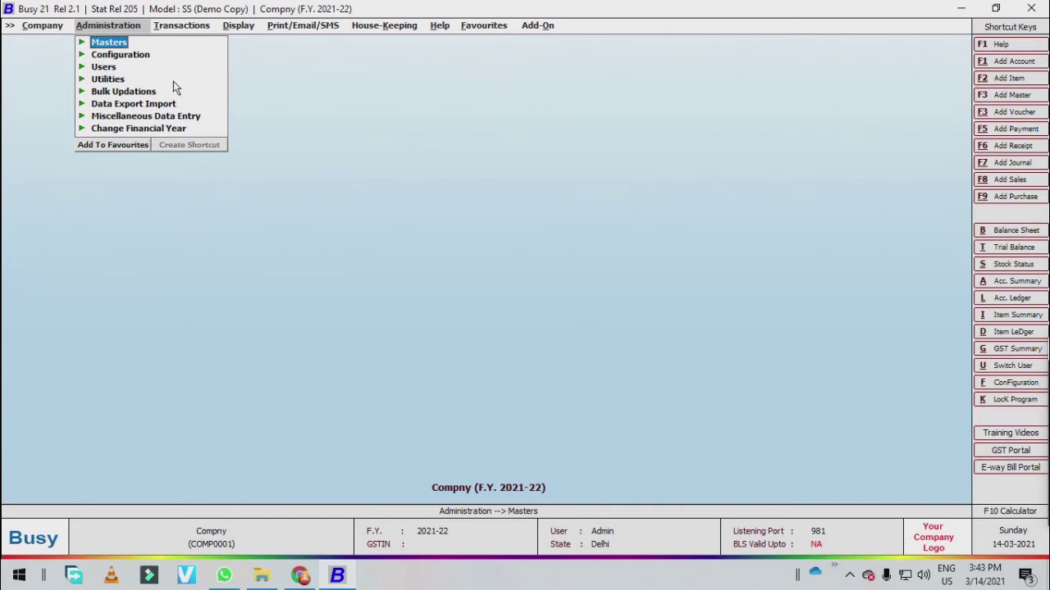
key("Return")
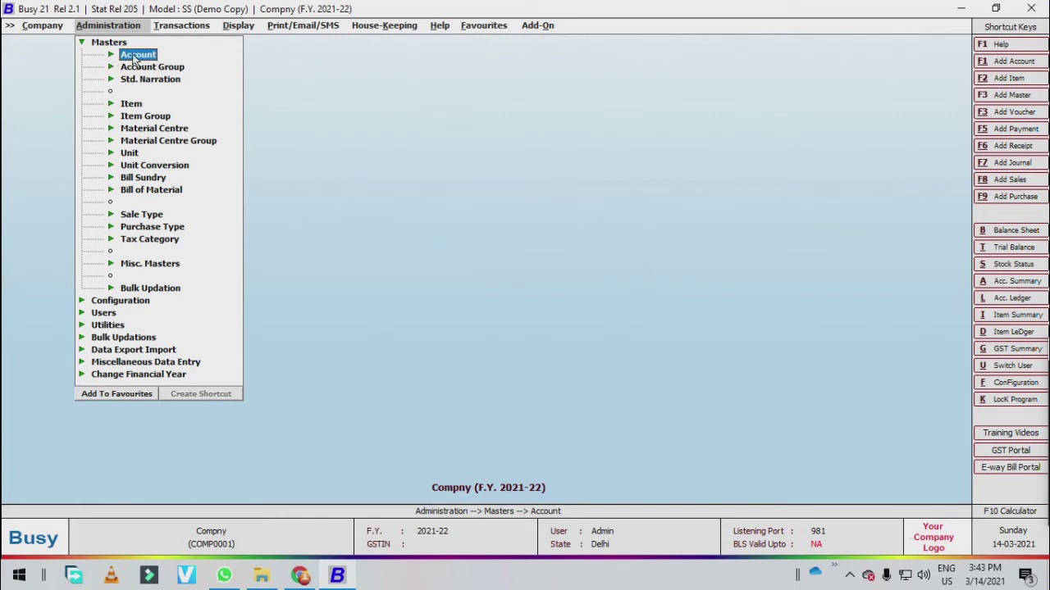
left_click(134, 57)
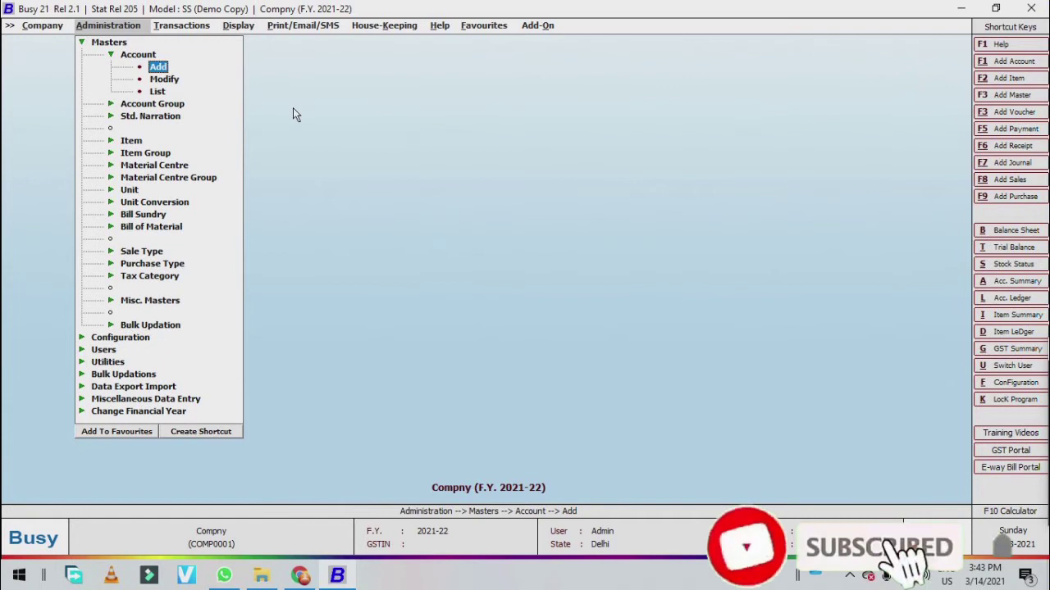
key("Return")
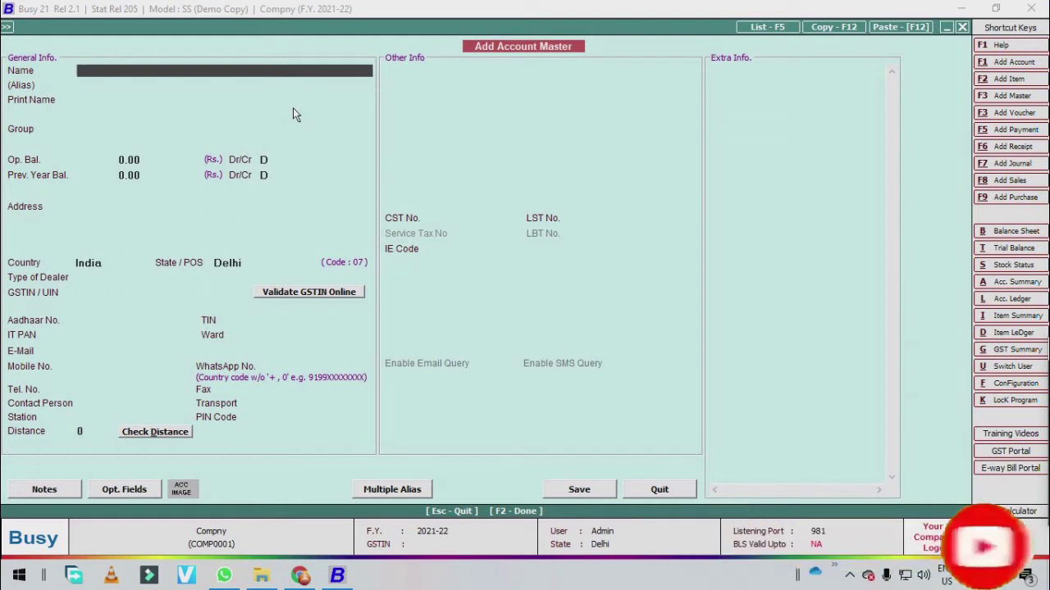
- Name the new account 'Computer Infotech', leaving Alias and Print Name as default
type("omposer")
key("BackSpace")
key("BackSpace")
key("BackSpace")
key("BackSpace")
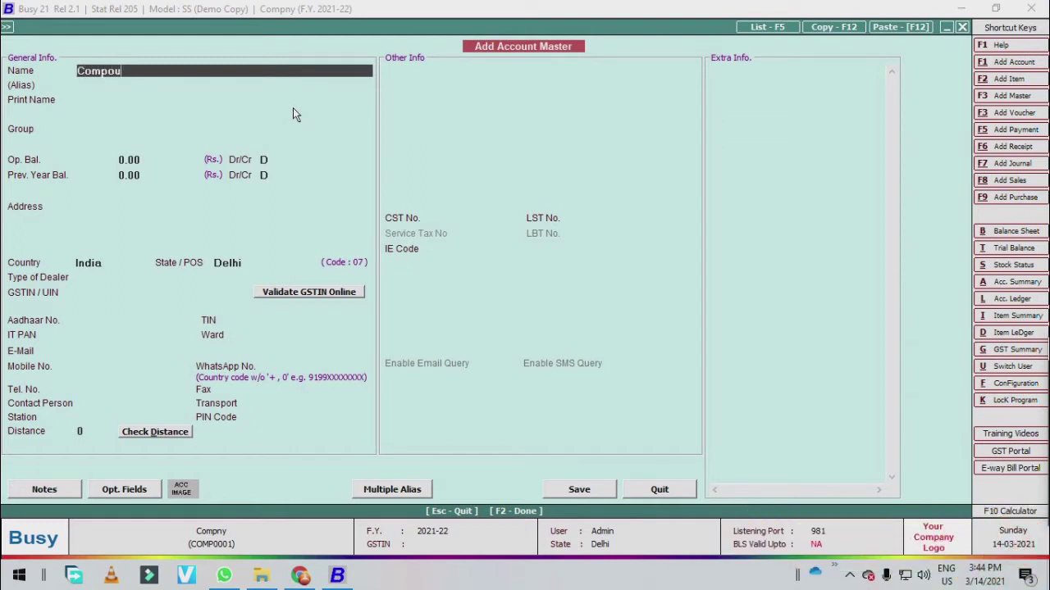
type("uter infotech")
key("Return")
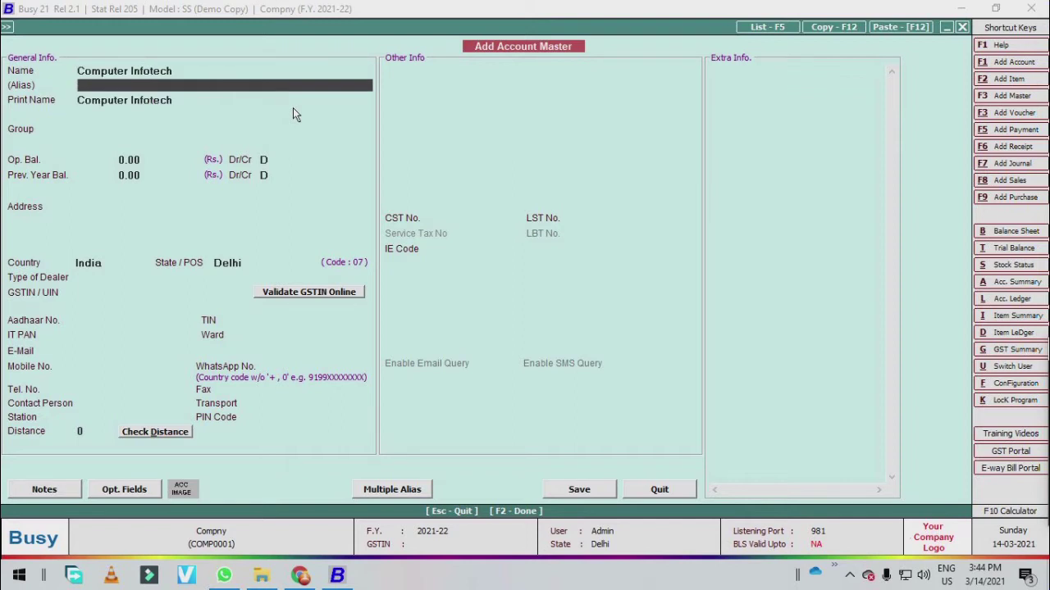
key("Return")
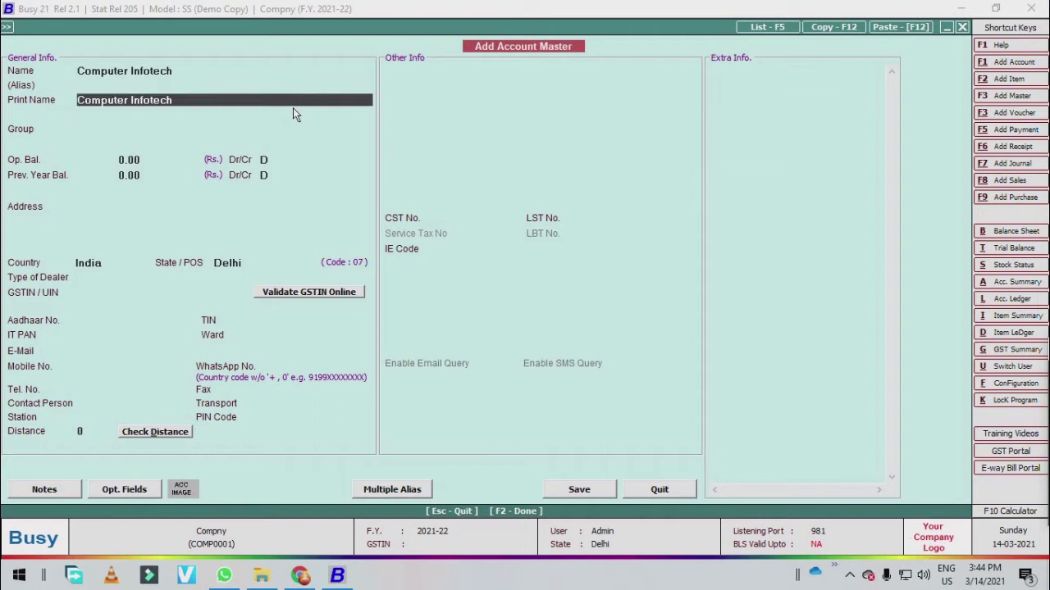
key("Return")
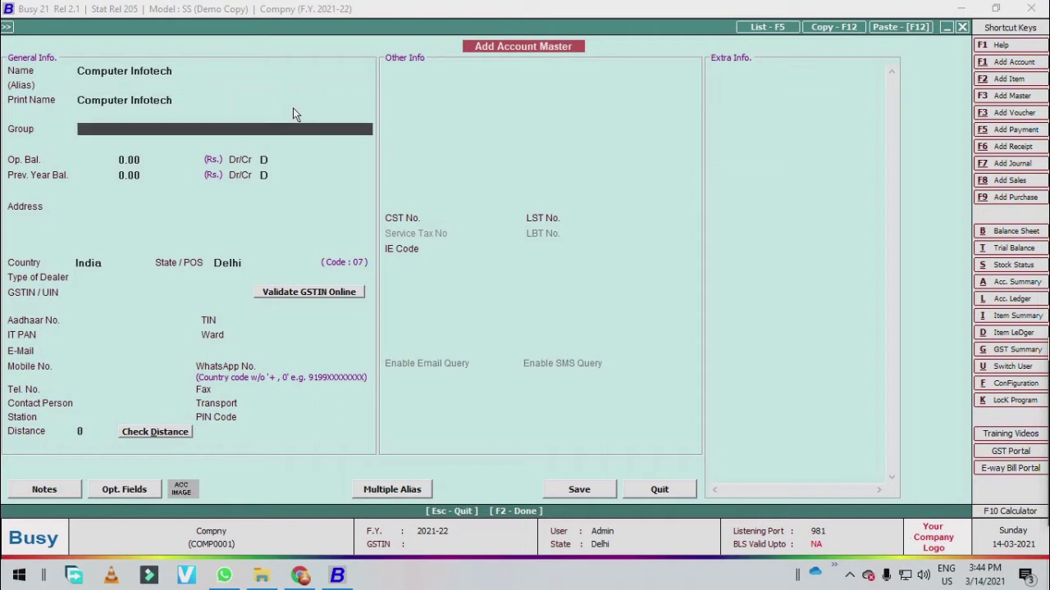
- Assign the Sundry Debtors group and leave the opening balances at 0.00
type("sun")
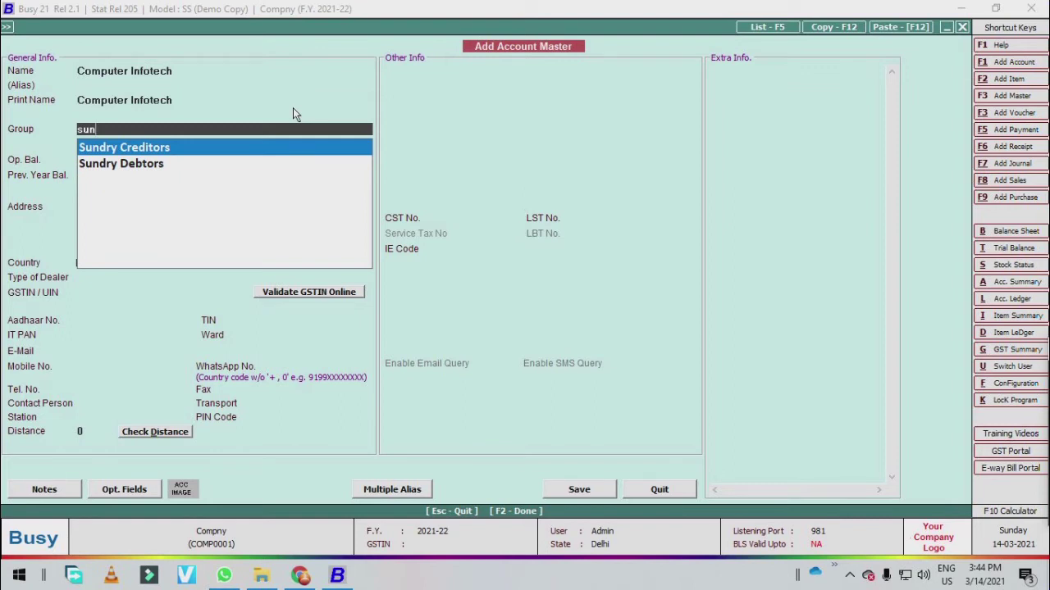
key("Down")
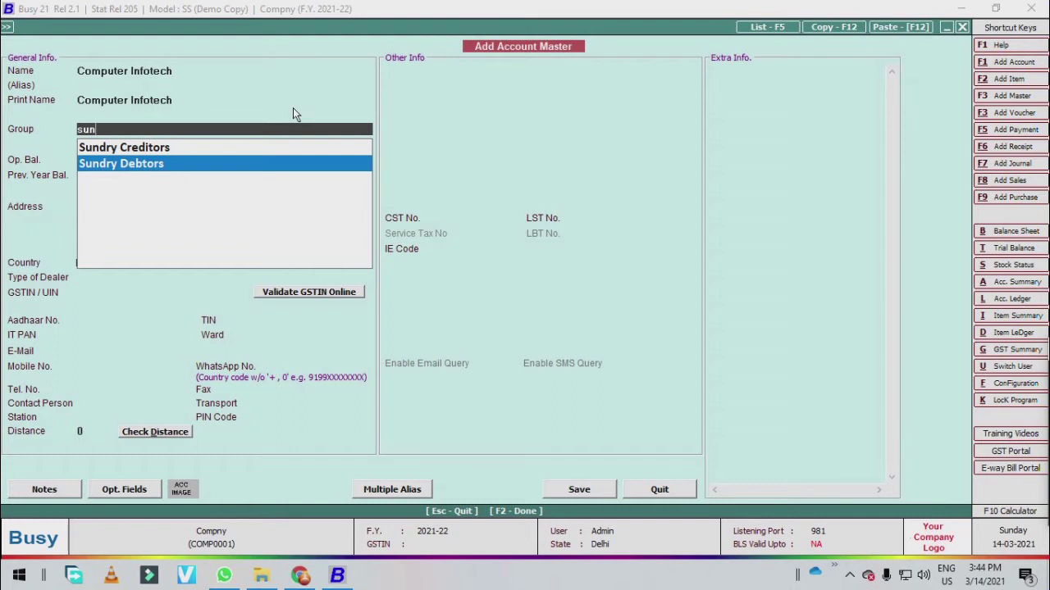
key("Return")
key("Return")
key("Return")
key("Return")
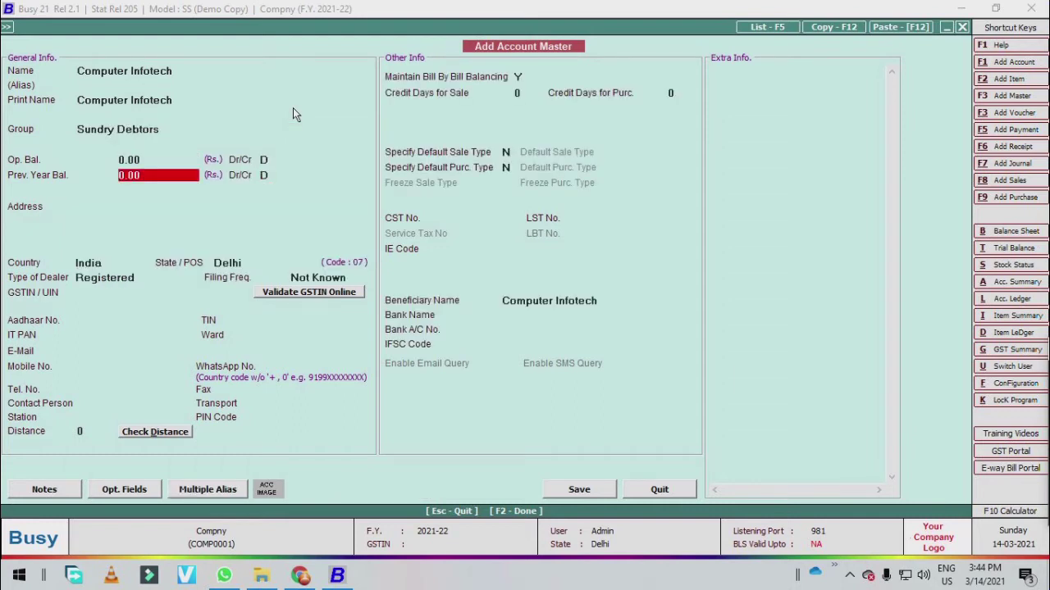
key("Return")
key("Return")
key("Up")
key("Up")
key("Up")
key("Up")
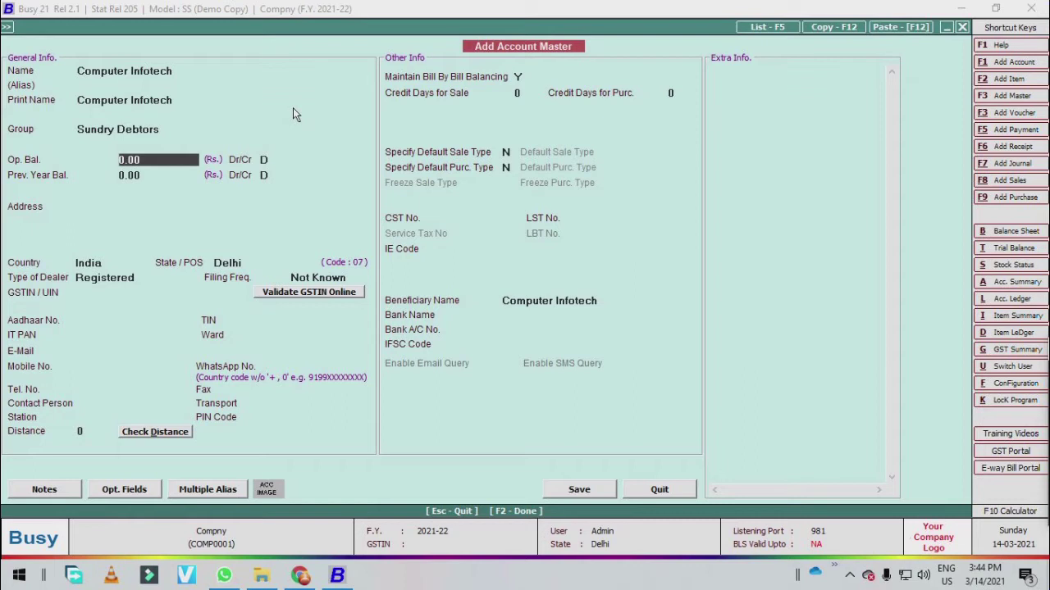
key("Return")
key("Return")
key("Return")
key("Return")
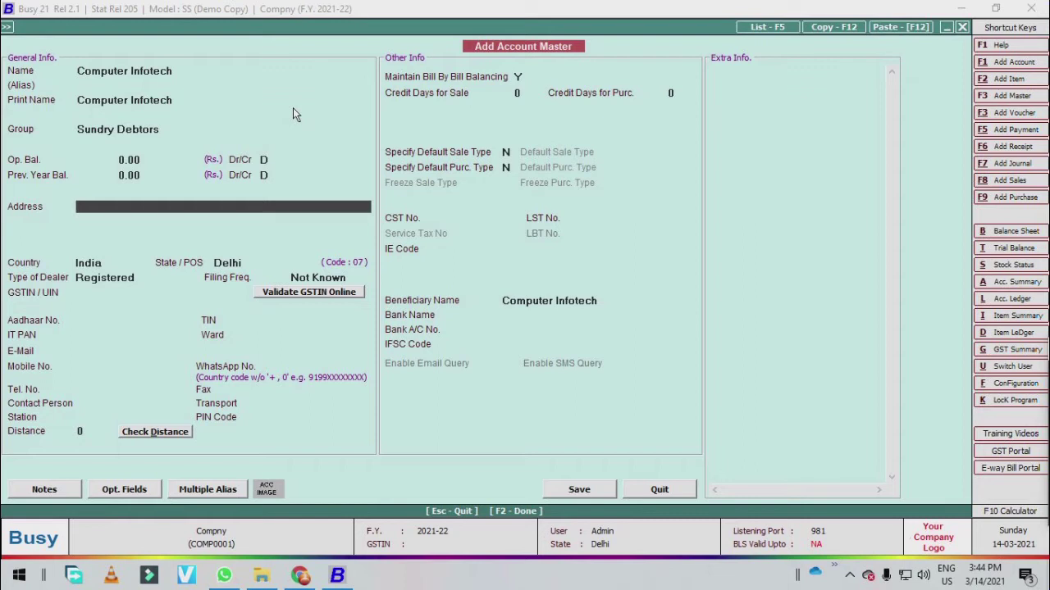
- Enter 'ABC' as the address and keep India as the country
type("ABC")
key("Return")
key("Return")
key("Return")
key("Return")
key("Return")
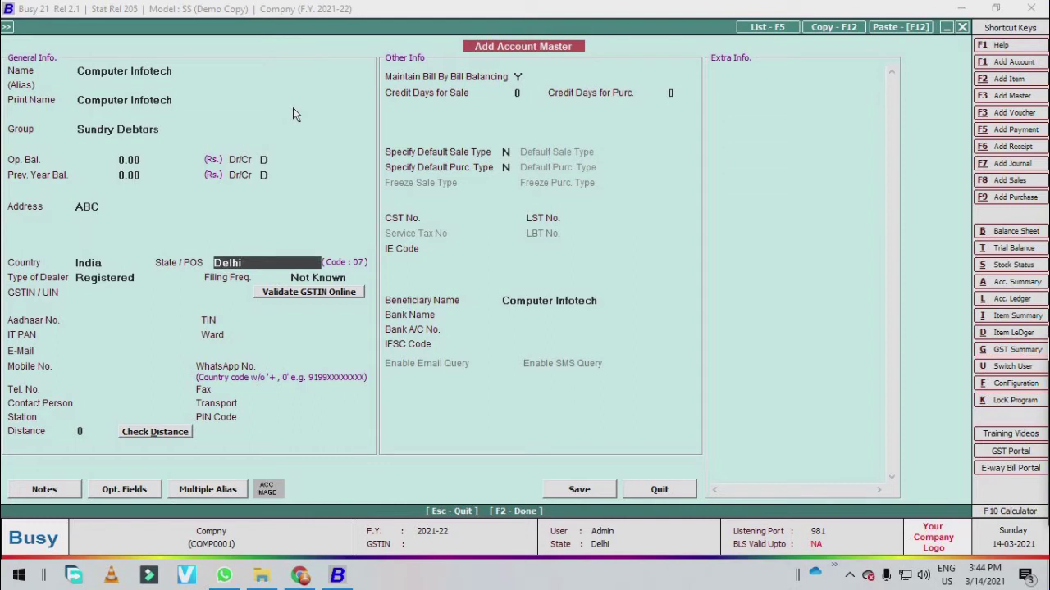
key("Up")
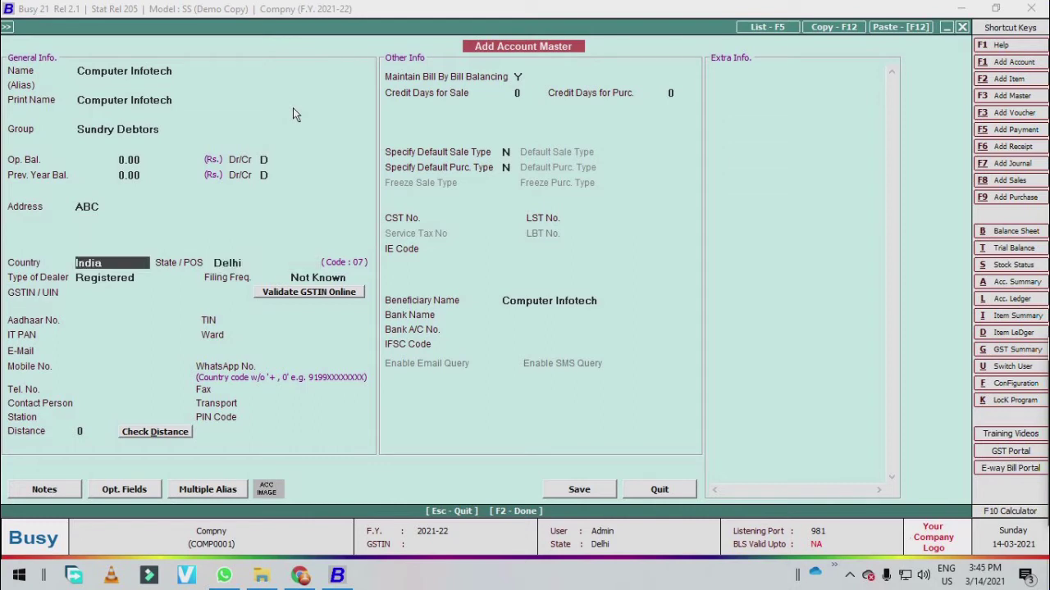
key("Return")
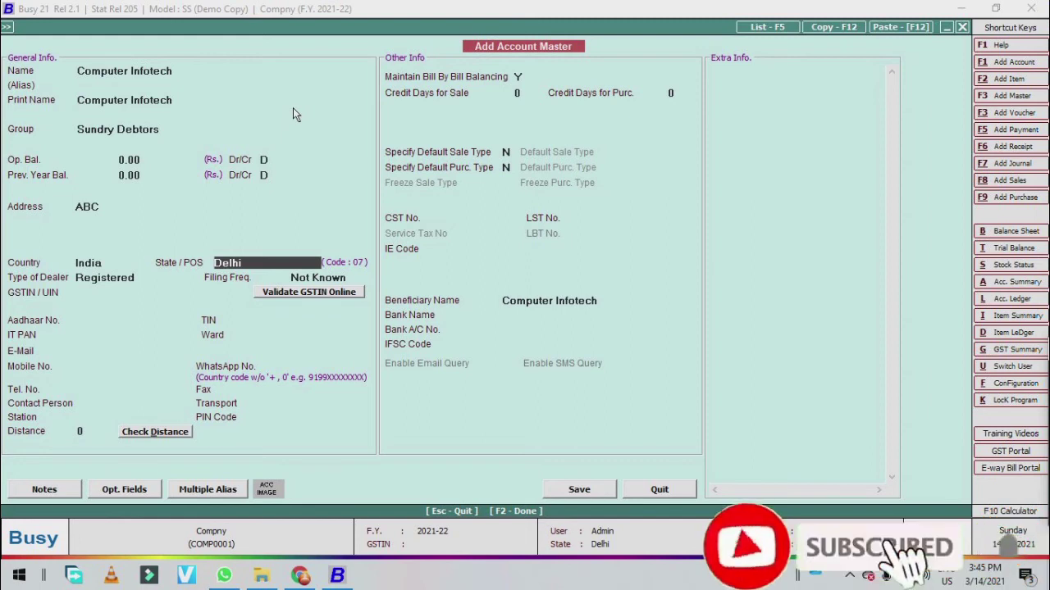
- Browse the State/POS list of Indian states without choosing one
type("chandi")
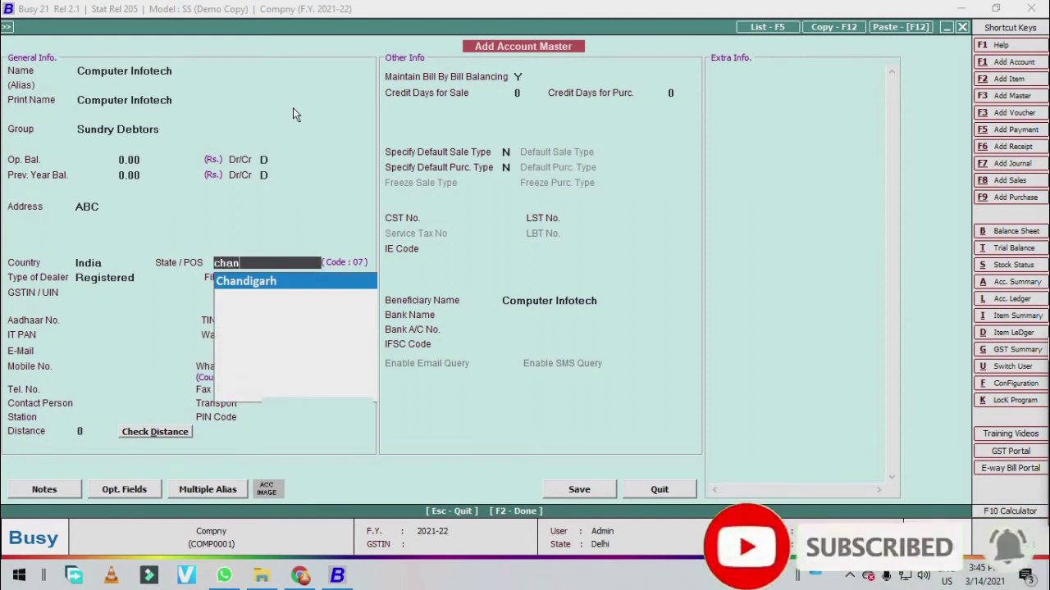
key("BackSpace")
key("BackSpace")
key("BackSpace")
key("BackSpace")
key("BackSpace")
key("BackSpace")
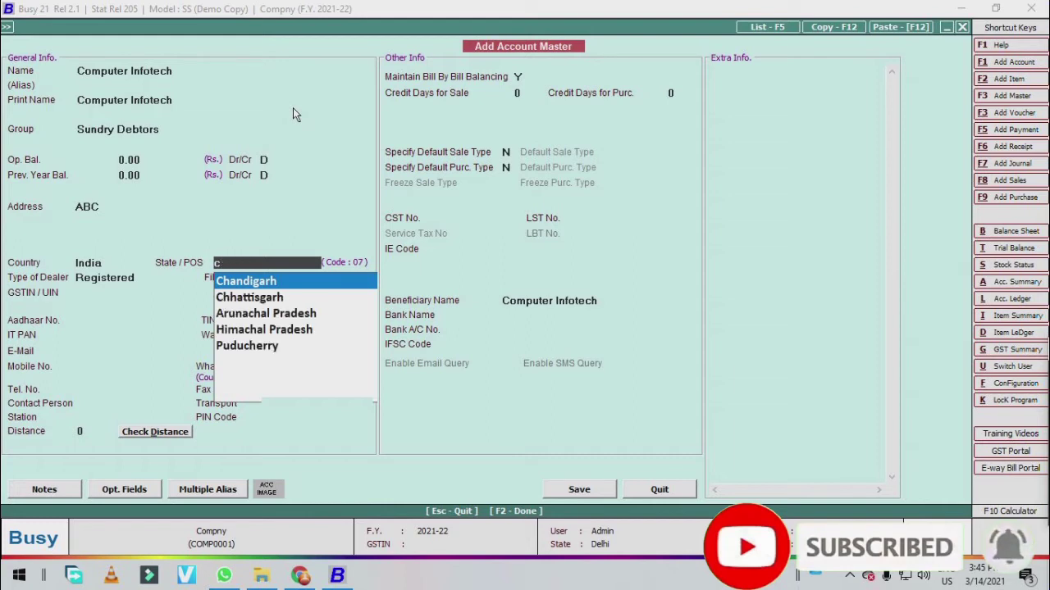
key("Down")
key("Down")
key("Down")
key("Down")
key("Down")
key("Down")
key("Down")
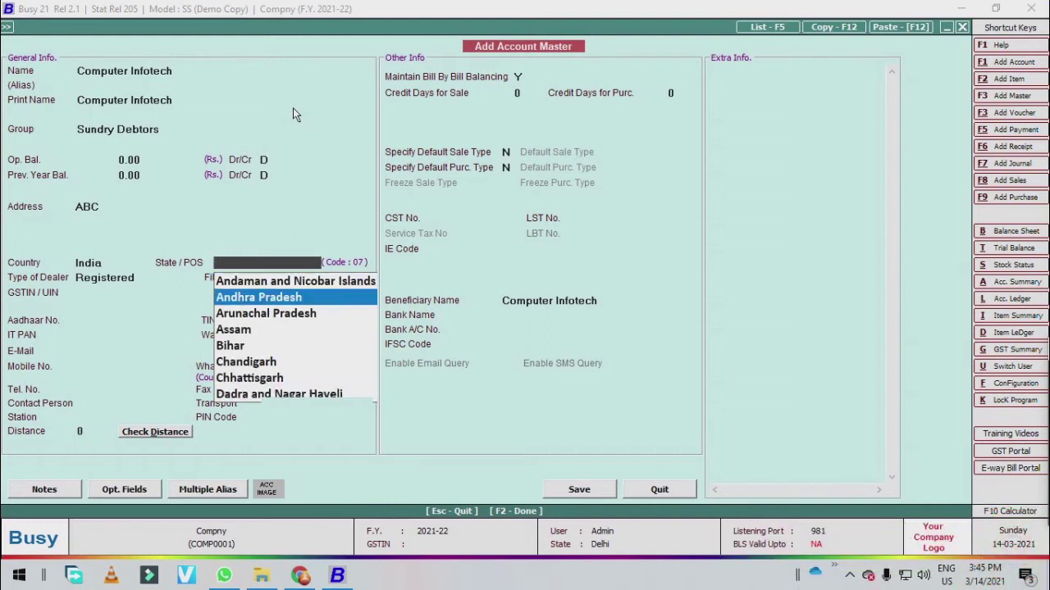
key("Down")
key("Down")
key("Down")
key("Down")
key("Down")
key("Down")
key("Down")
key("Down")
key("Down")
key("Down")
key("Down")
key("Down")
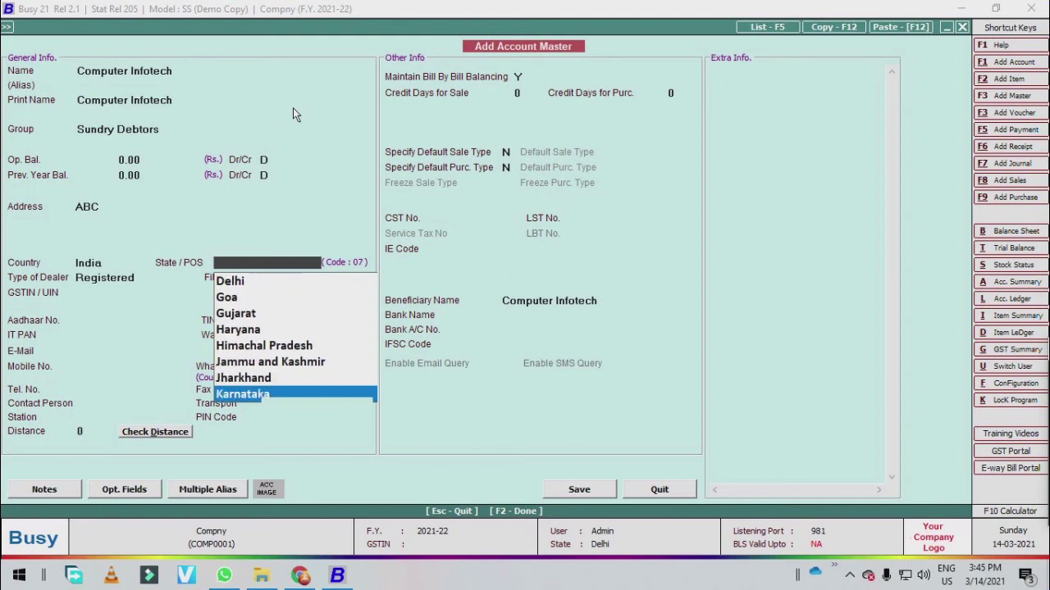
key("Down")
key("Down")
key("Down")
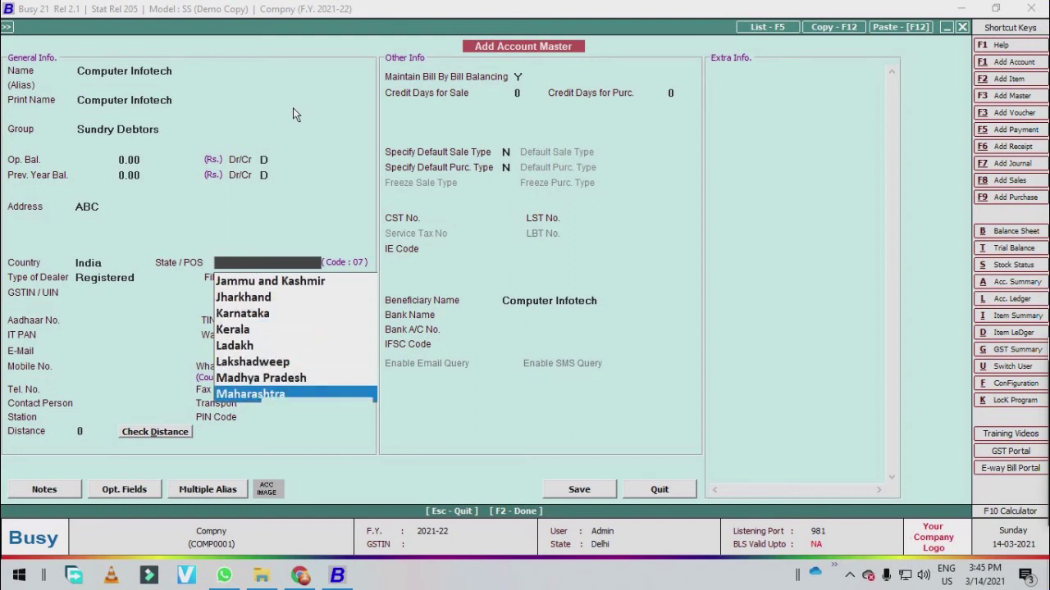
key("Escape")
key("Return")
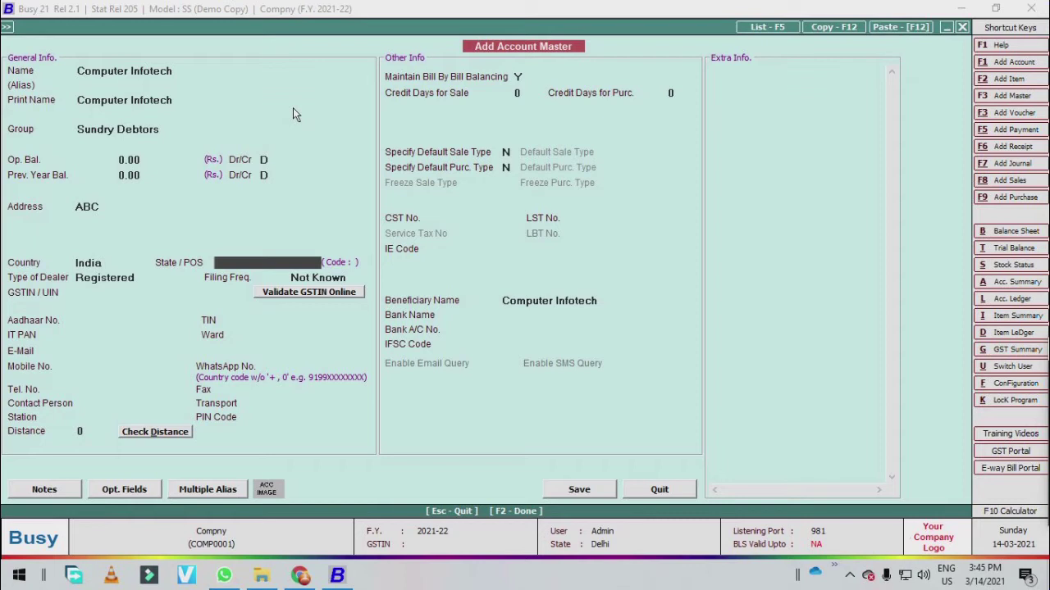
- Set State/POS to Delhi and the dealer type to Un-Registered
type("Del")
key("Return")
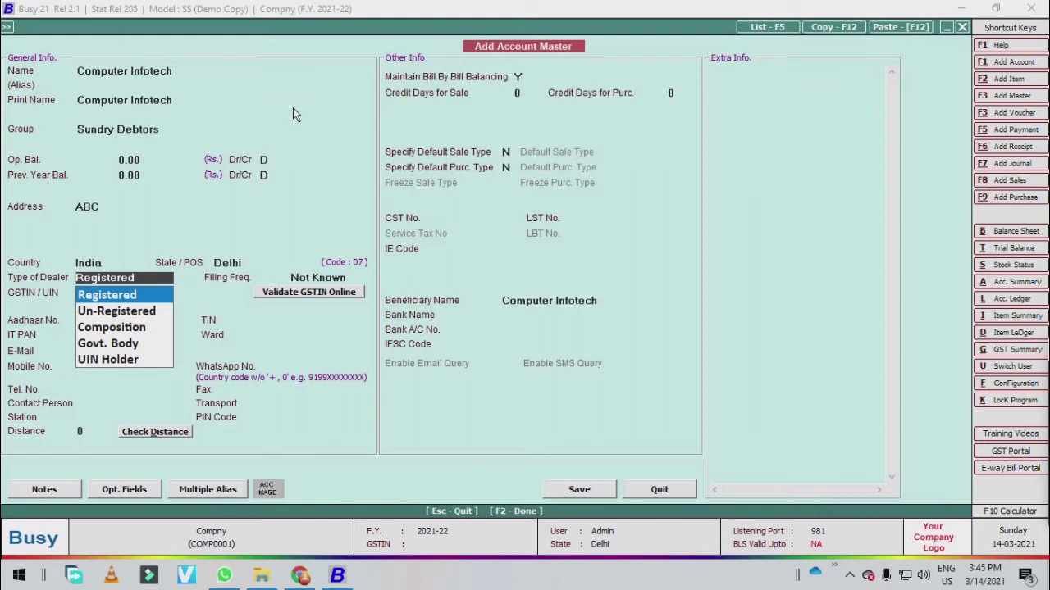
key("Return")
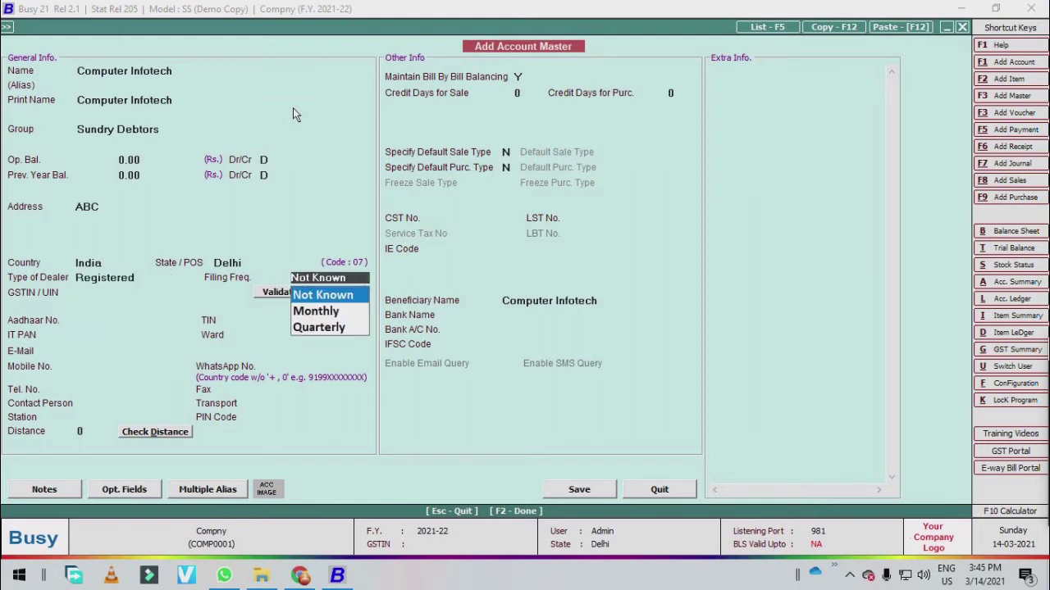
key("Escape")
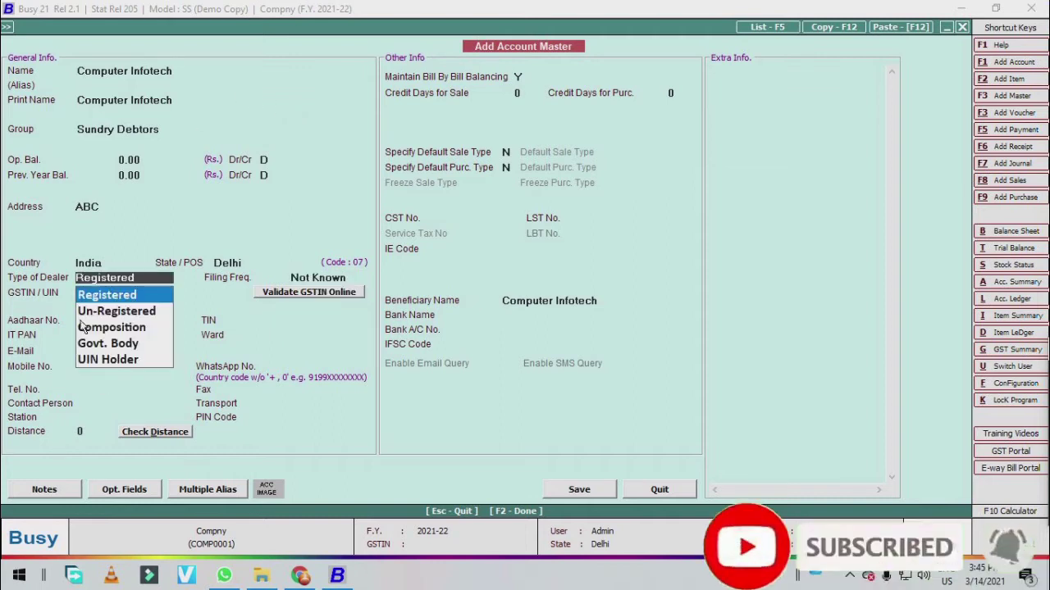
key("Down")
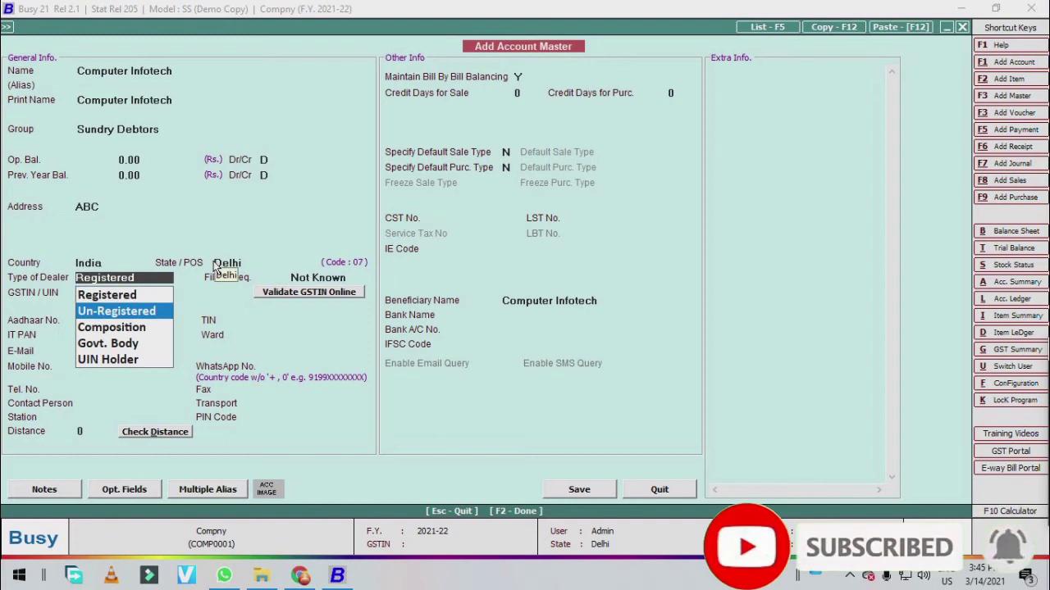
key("Return")
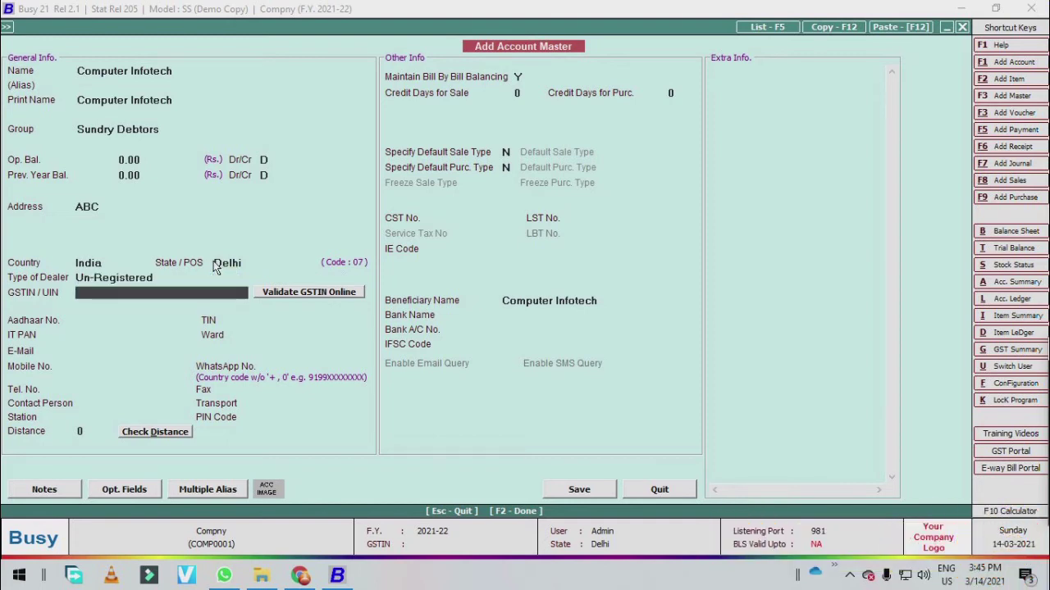
- Toggle the dealer type back to Registered, then reconfirm Un-Registered
key("Up")
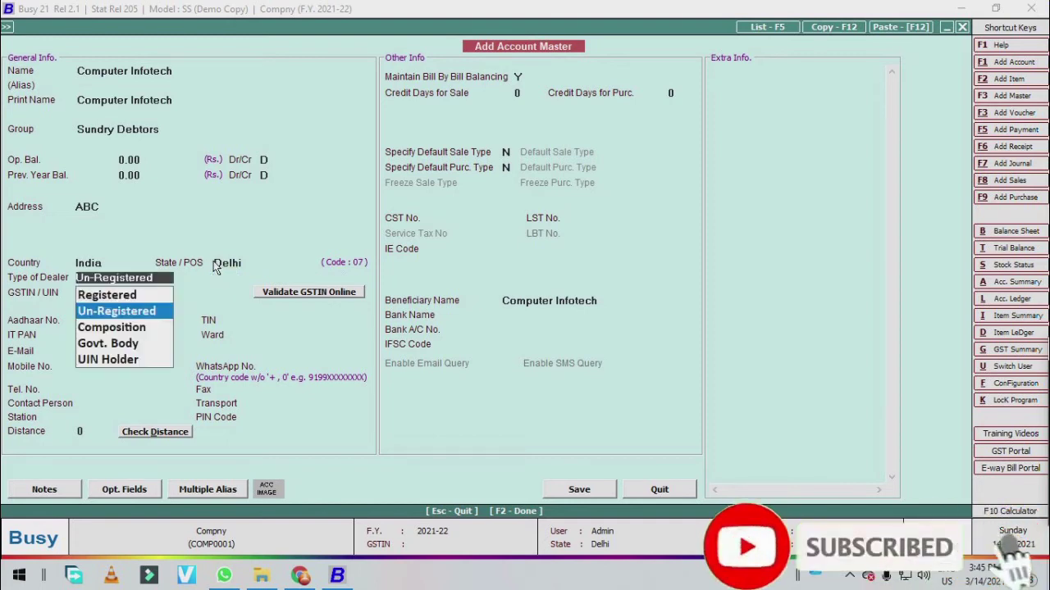
key("Up")
key("Return")
key("Return")
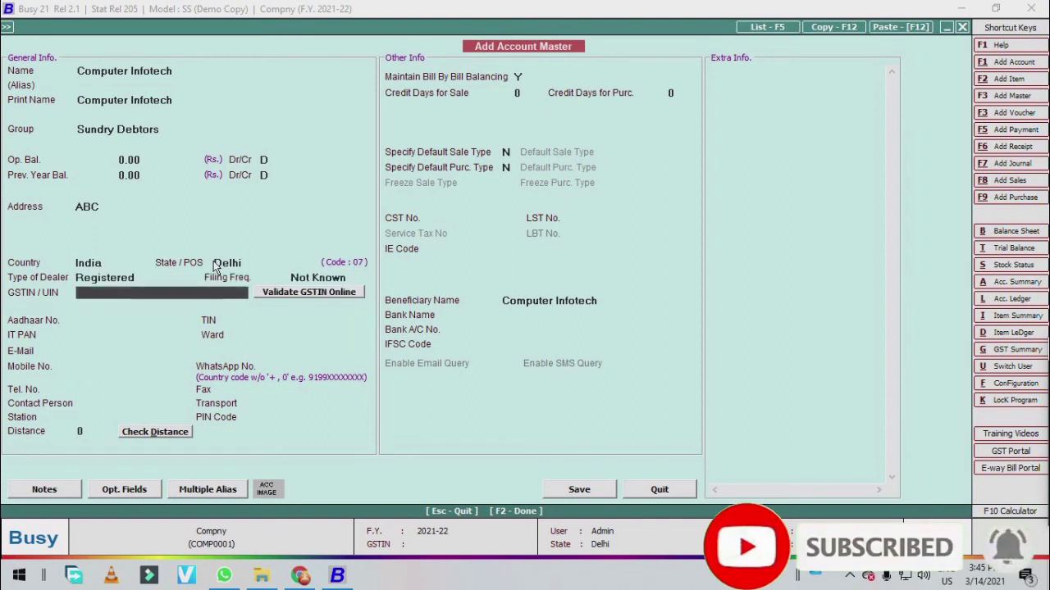
key("Up")
key("Up")
key("Down")
key("Return")
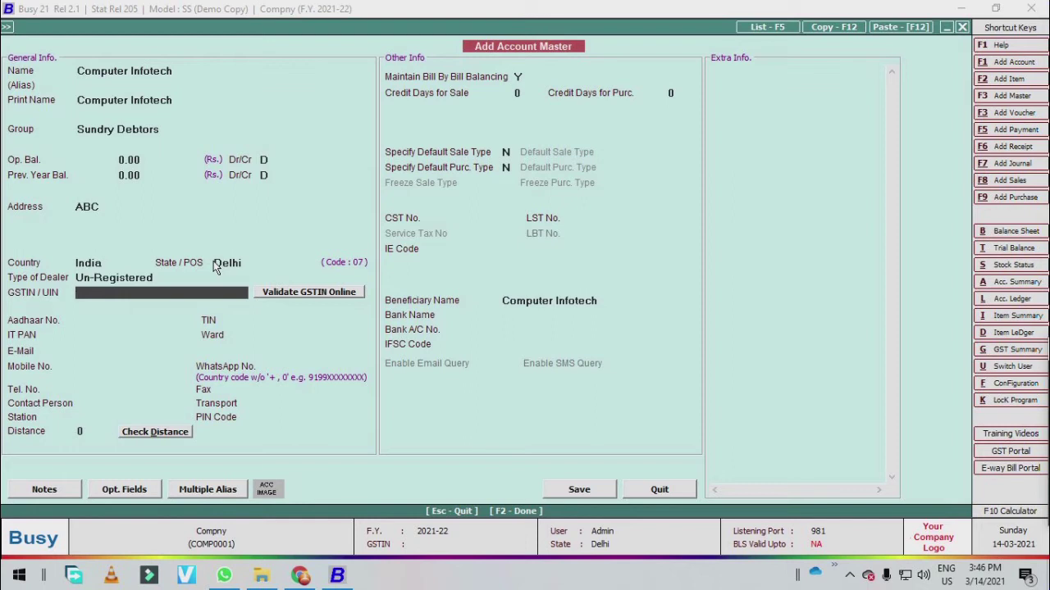
key("Return")
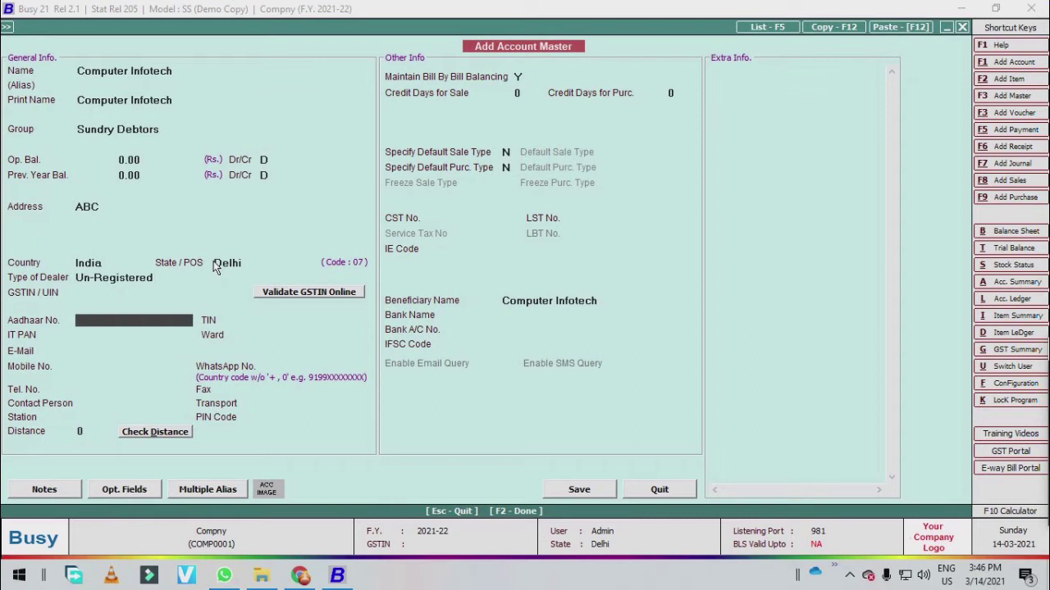
key("Return")
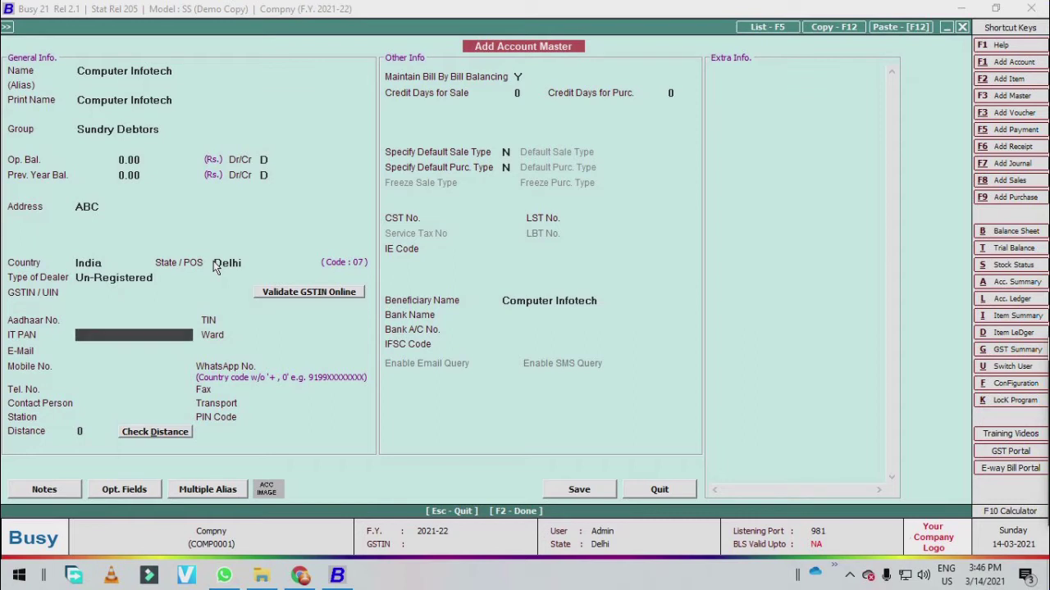
key("Up")
key("Up")
key("Up")
key("Up")
key("Return")
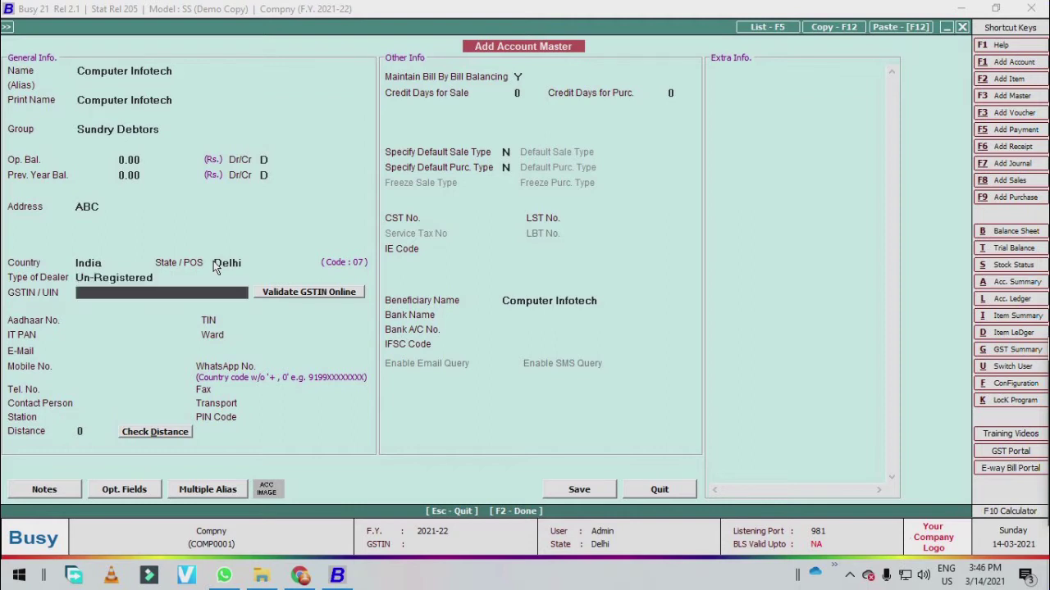
- Leave IT PAN, TIN, E-mail and Mobile No. fields blank
left_click(88, 335)
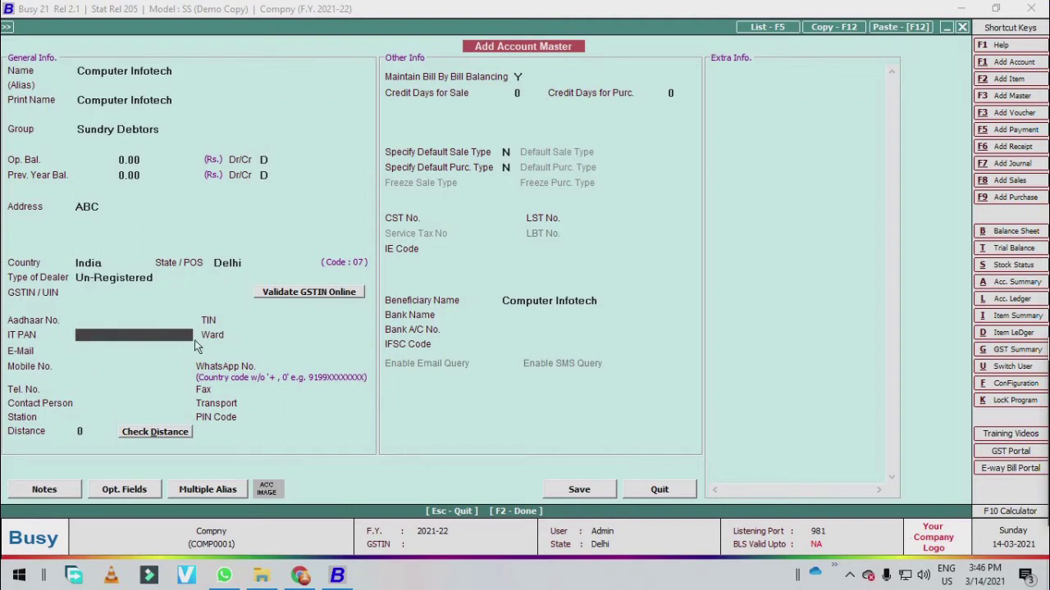
left_click(254, 320)
left_click(121, 340)
left_click(119, 352)
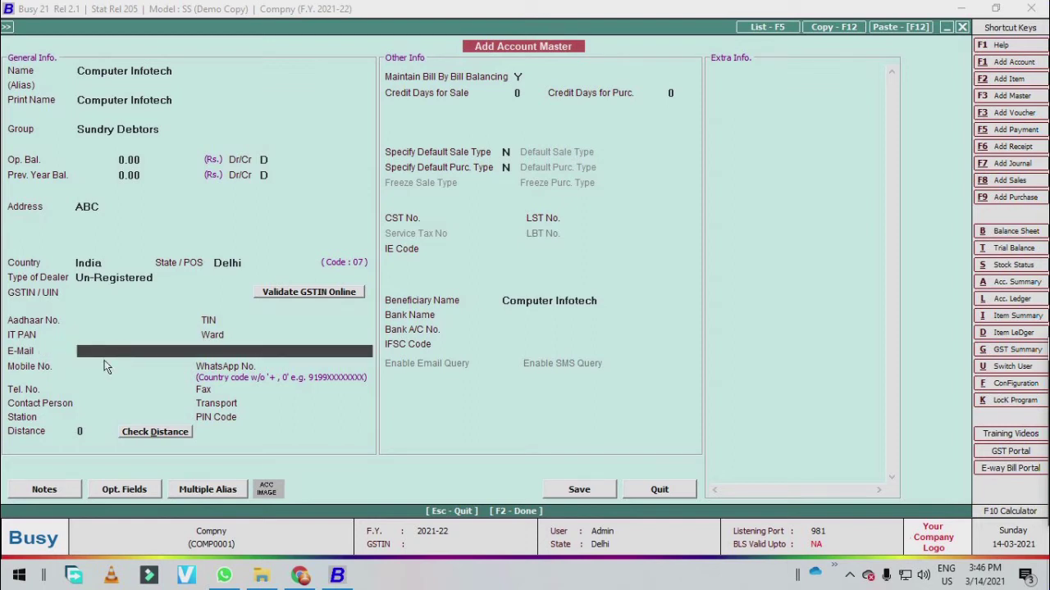
left_click(109, 366)
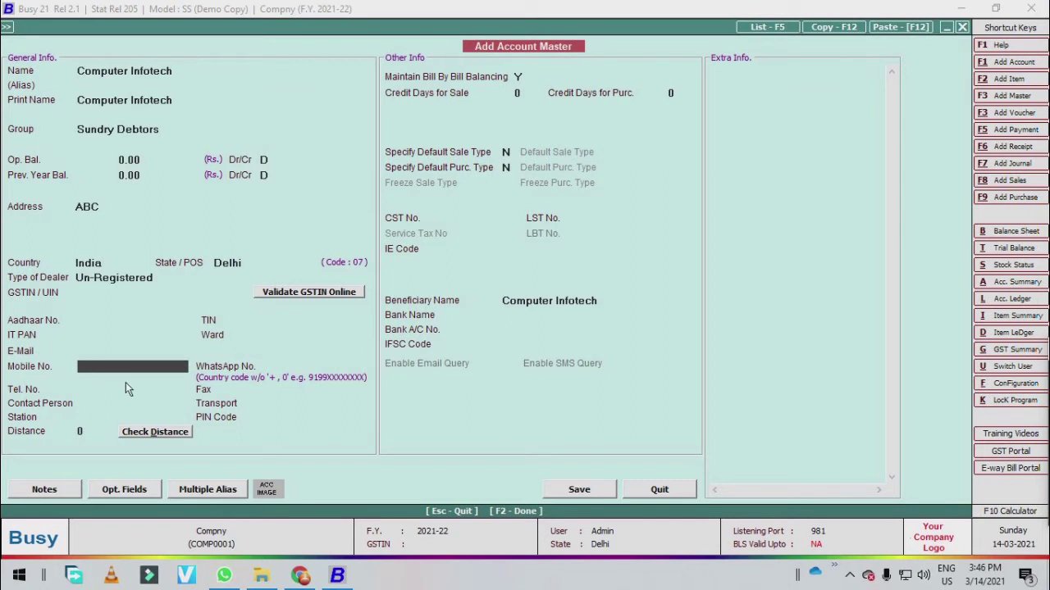
left_click(123, 400)
left_click(271, 377)
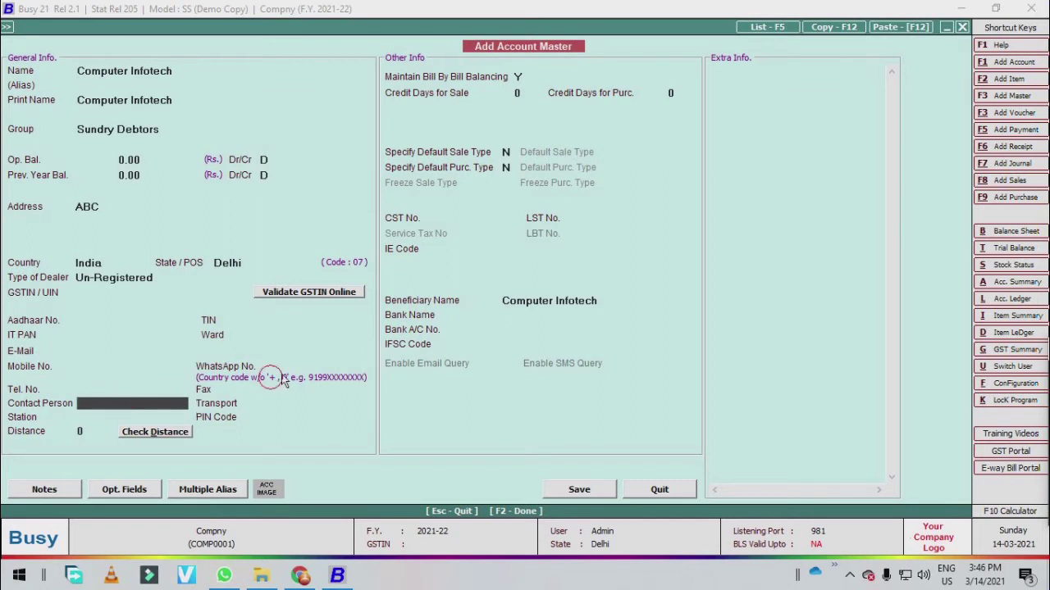
- Leave Contact Person, WhatsApp No., Station, PIN Code and Distance blank
left_click(108, 333)
left_click(268, 377)
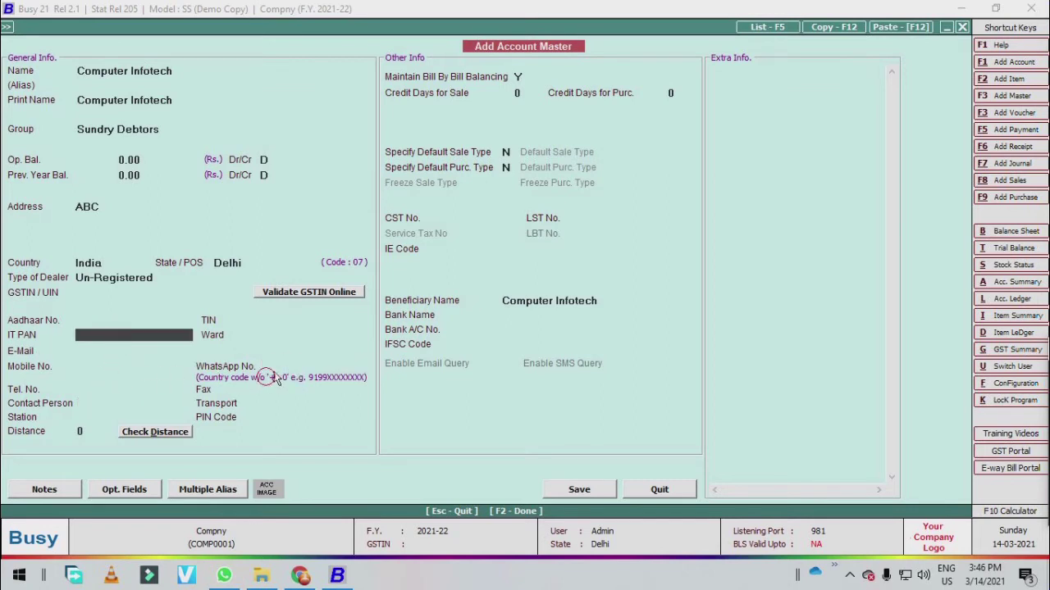
left_click(112, 402)
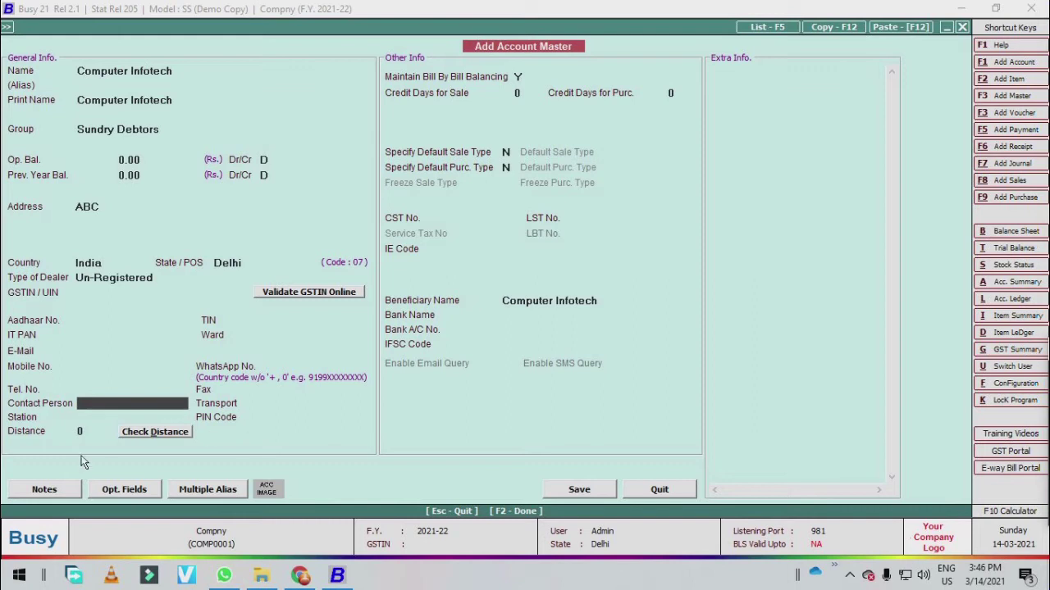
left_click(98, 417)
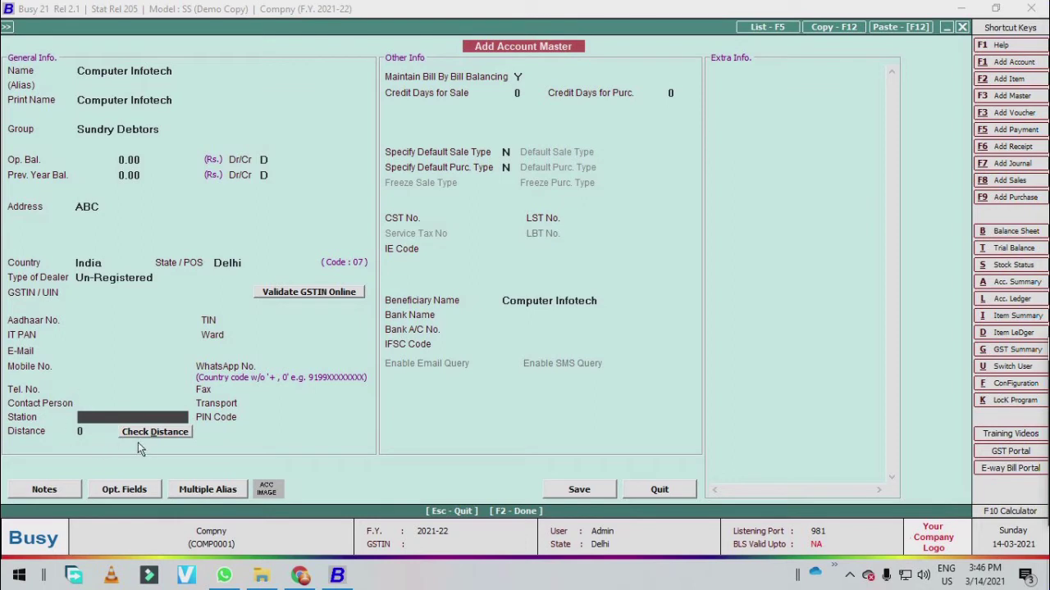
key("Return")
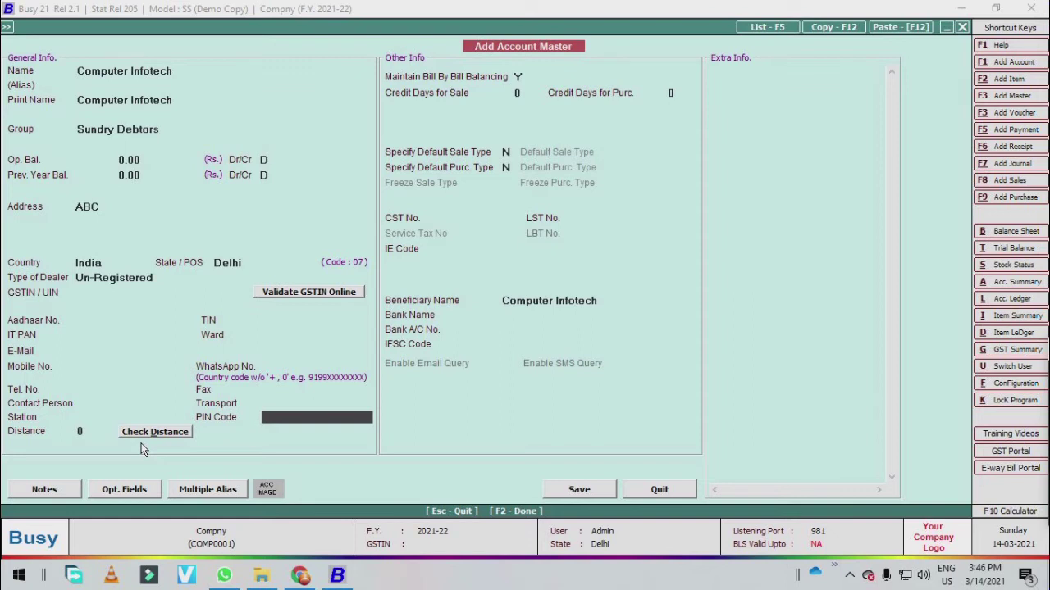
key("Return")
key("Return")
- Keep Maintain Bill By Bill Balancing at Y, skip the bank details, and save the account
key("Return")
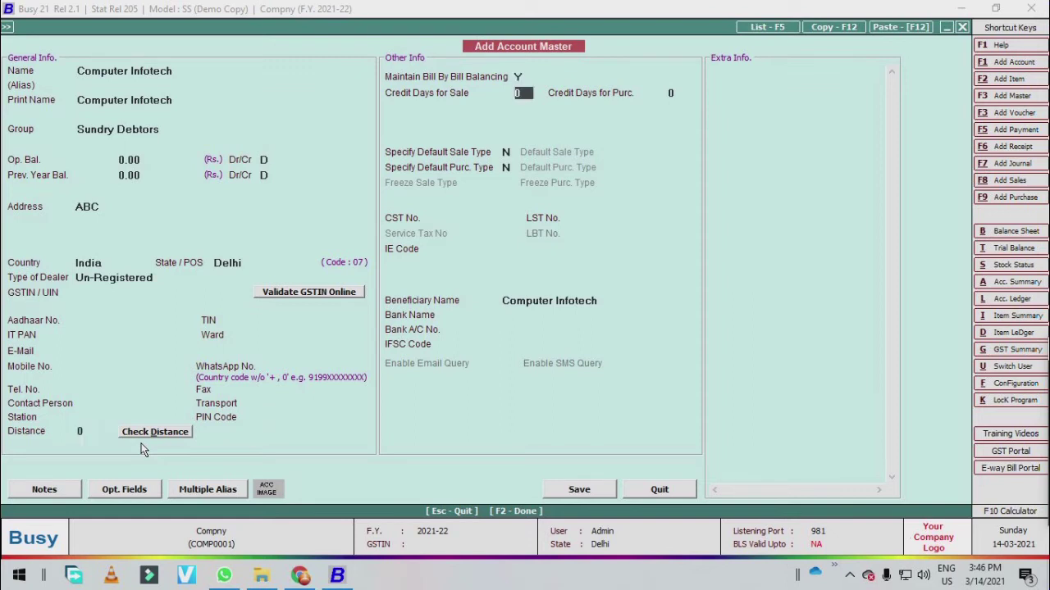
key("Escape")
key("n")
key("Return")
key("Up")
key("y")
key("Return")
key("Return")
key("Return")
key("Return")
key("Return")
key("Return")
key("Return")
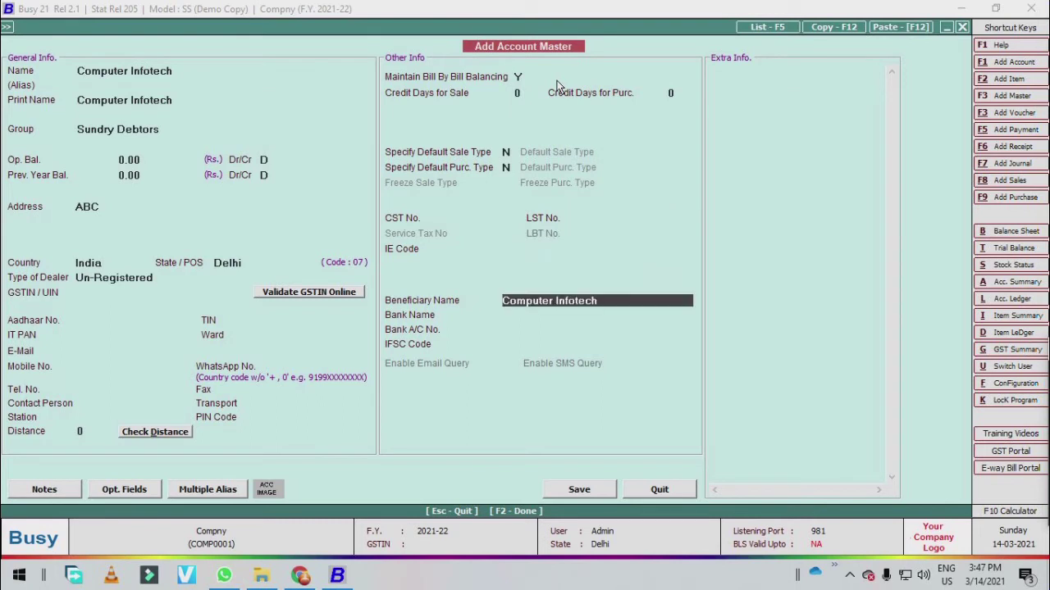
key("Return")
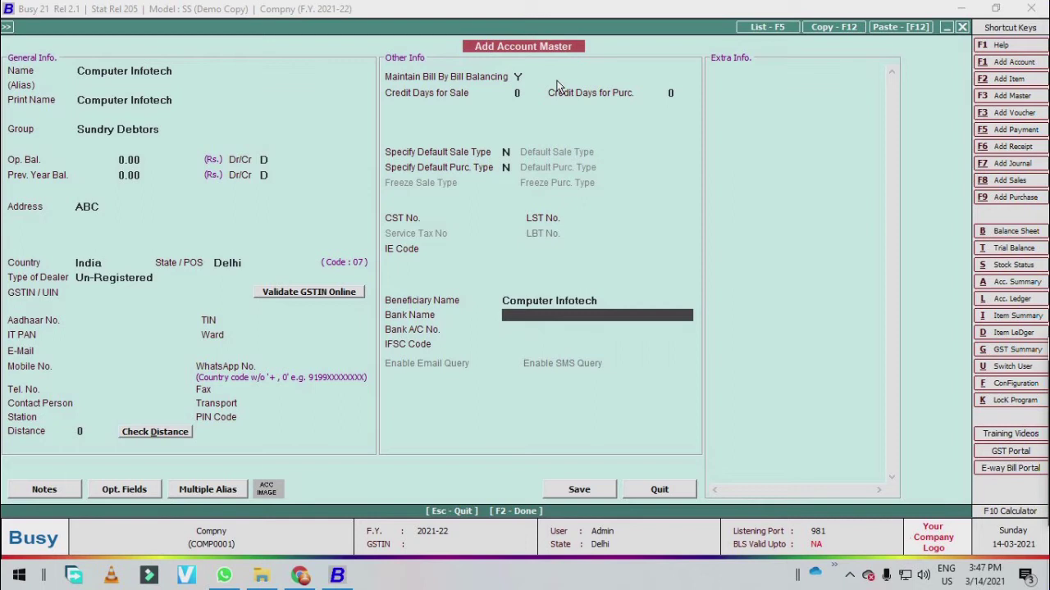
key("Return")
key("Return")
key("Return")
key("Return")
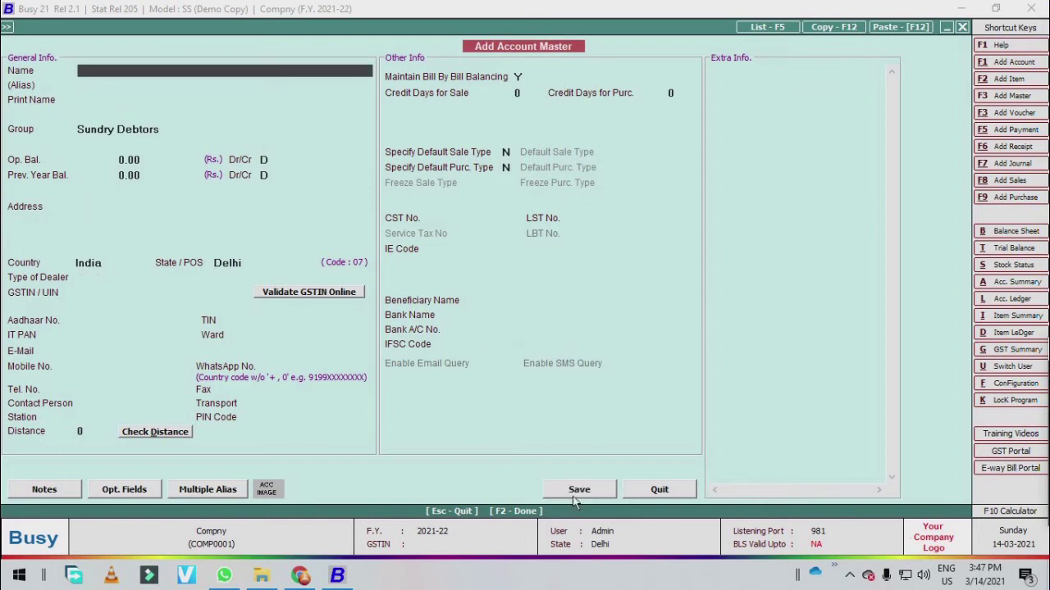
- List accounts in Standard Format on Screen, covering All Accounts
key("Escape")
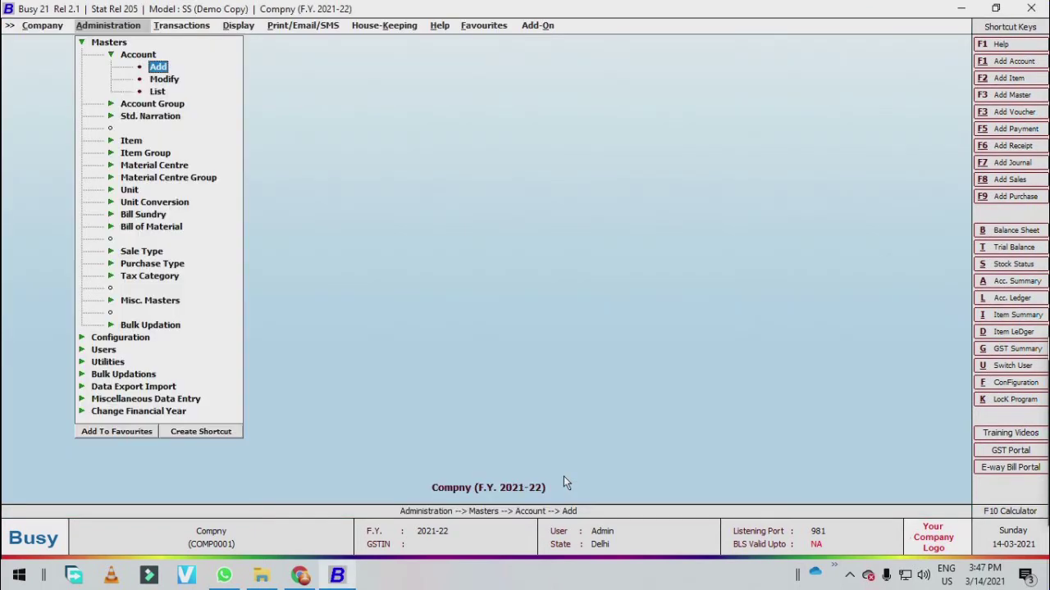
key("Down")
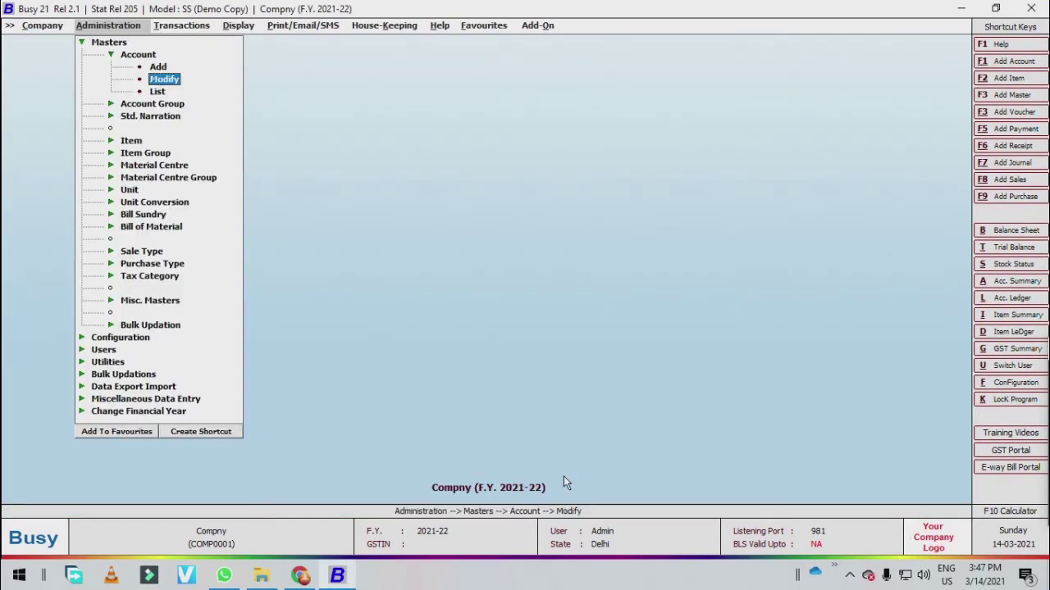
key("Up")
key("Return")
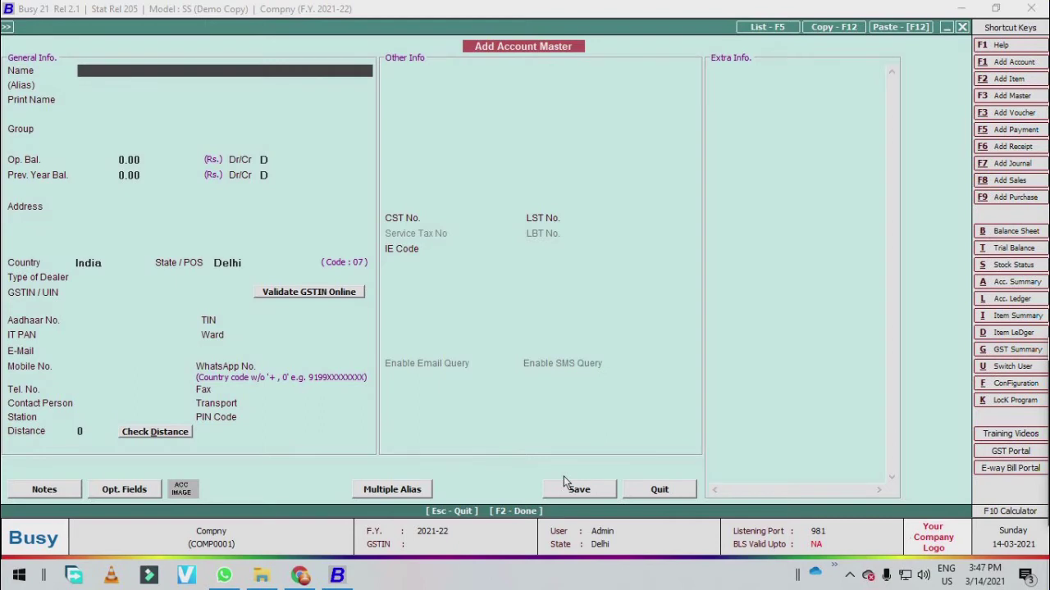
key("Escape")
key("Down")
key("Down")
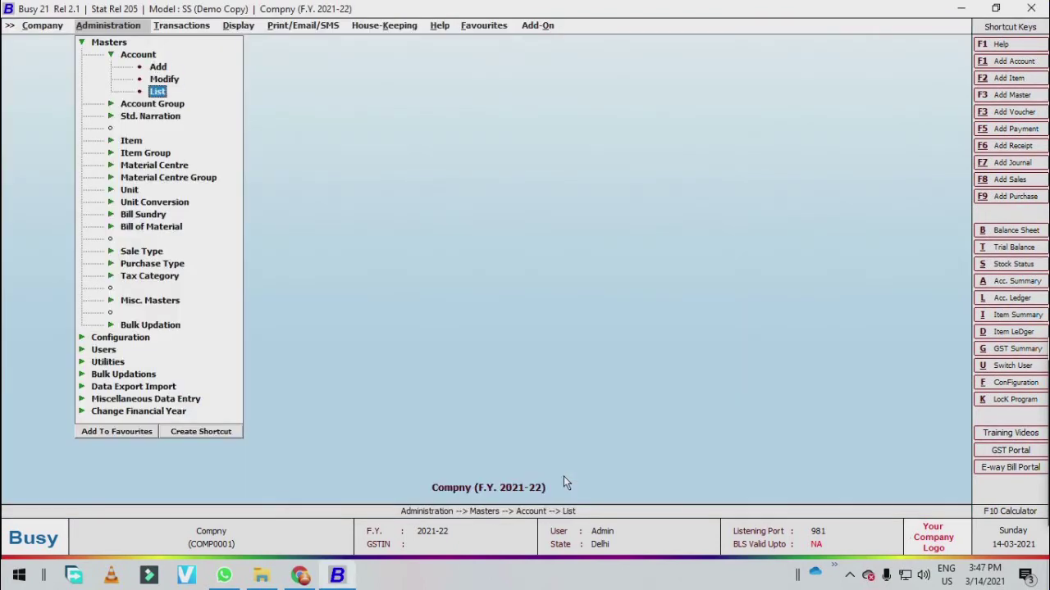
key("Return")
key("Escape")
key("Return")
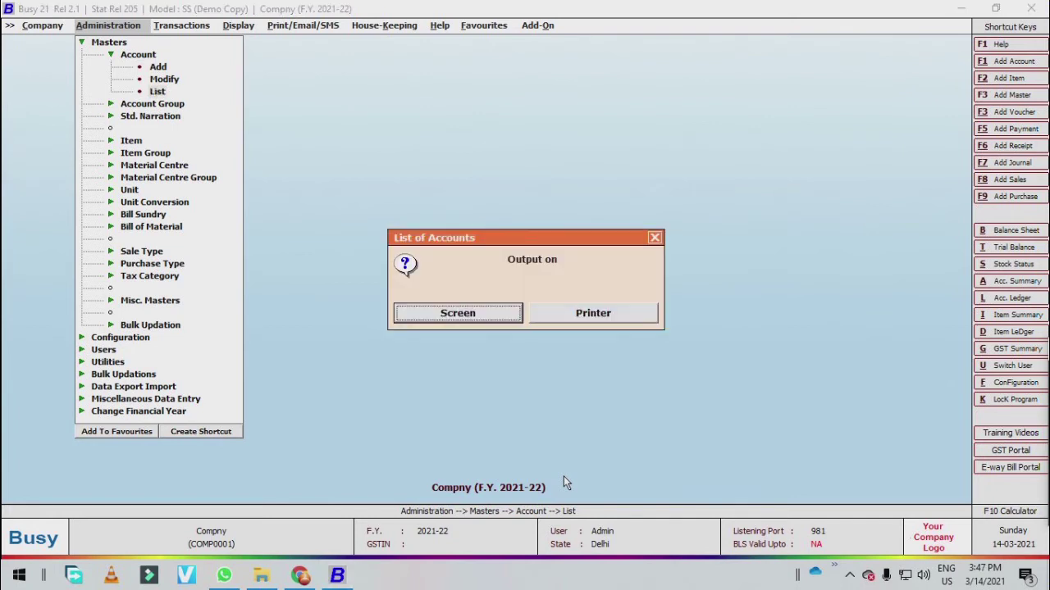
key("Return")
key("Return")
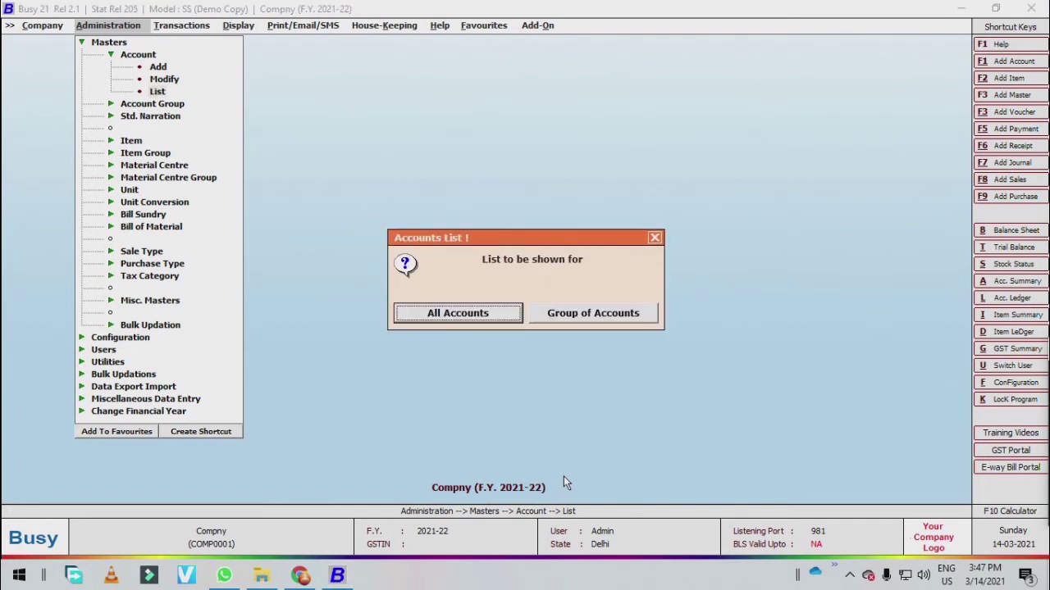
key("Return")
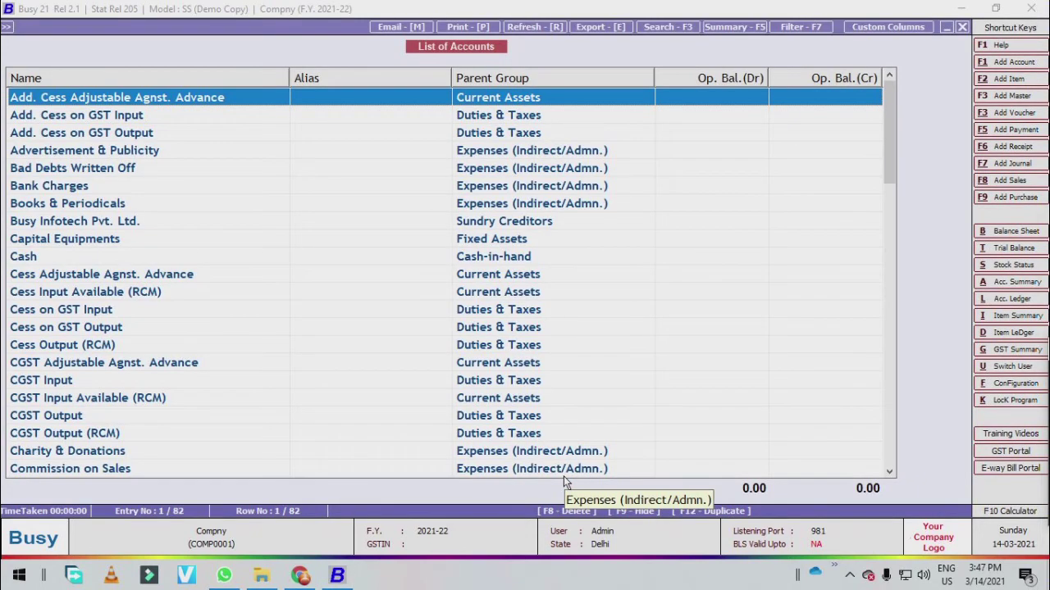
- Open Computer Infotech from the accounts list, quit without saving, then close the list
key("Down")
key("Down")
key("Page_Down")
key("Down")
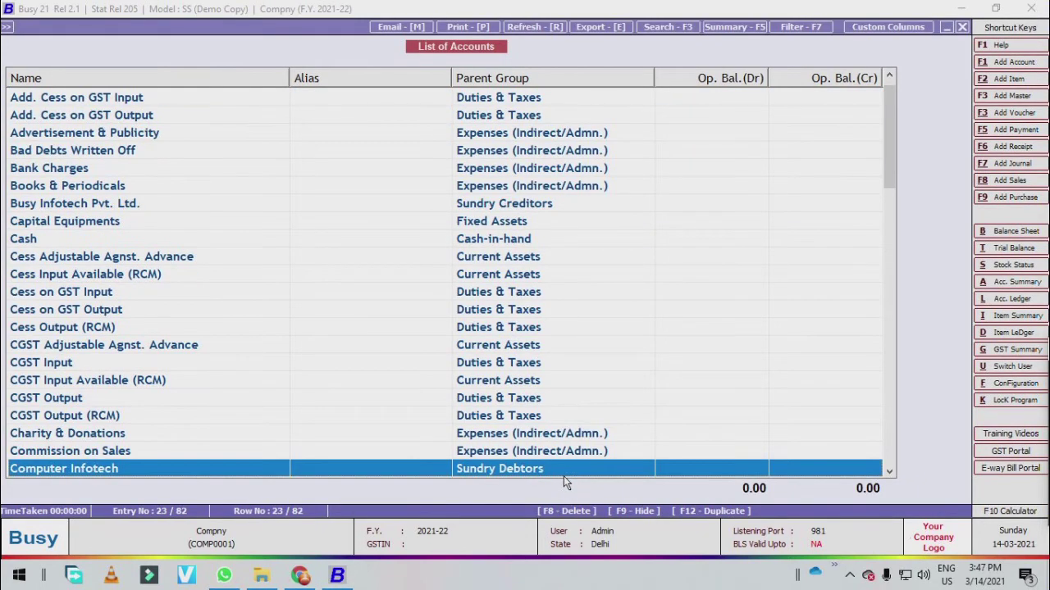
key("Return")
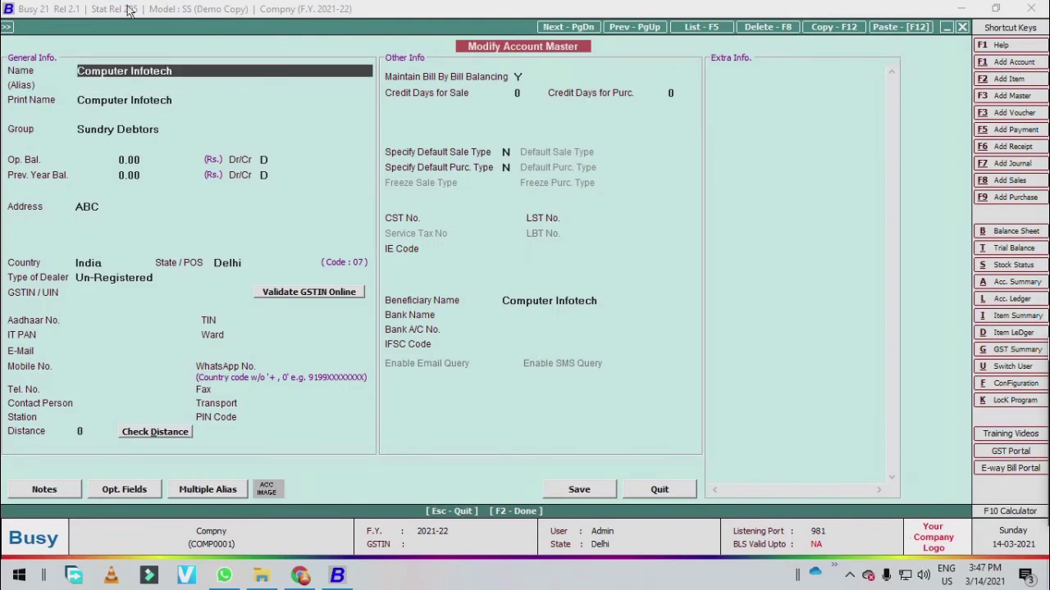
key("Escape")
key("Escape")
key("Return")
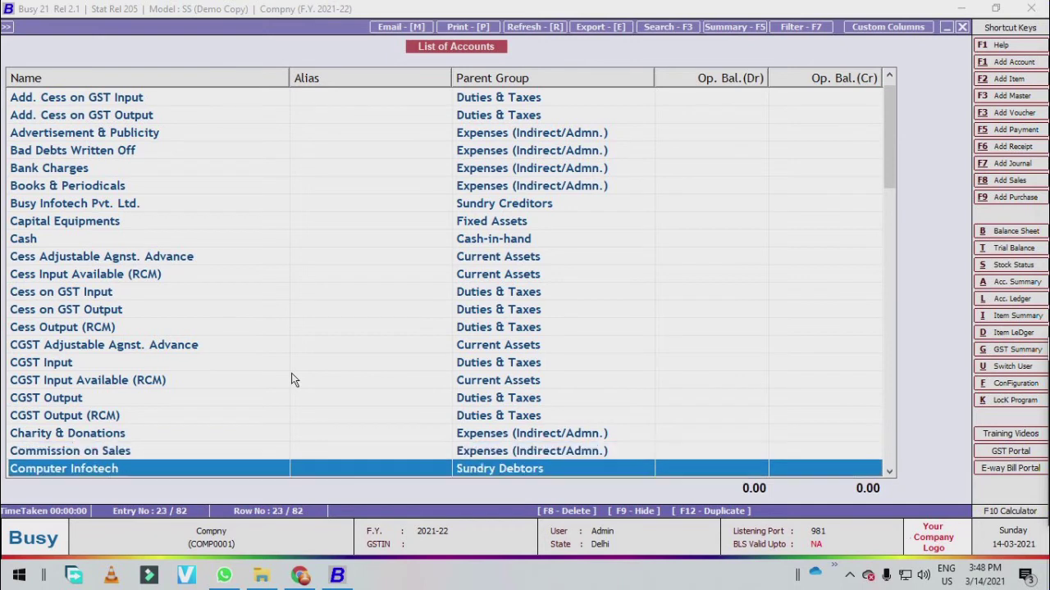
key("Up")
key("Up")
key("Up")
key("Up")
key("Up")
key("Up")
key("Up")
key("Up")
key("Up")
key("Up")
key("Up")
key("Up")
key("Up")
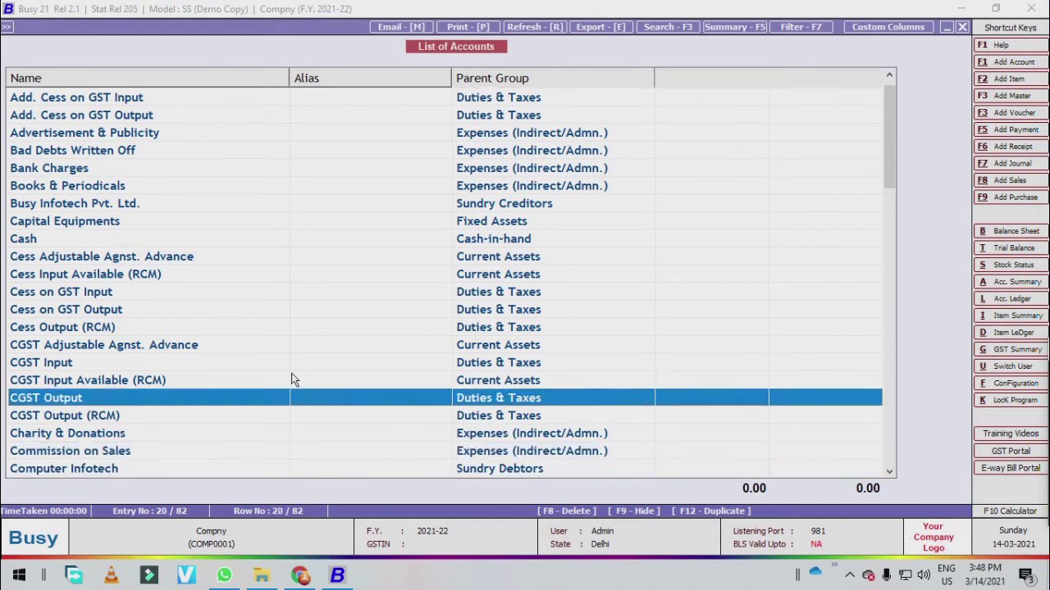
key("Down")
key("Down")
key("Down")
key("Down")
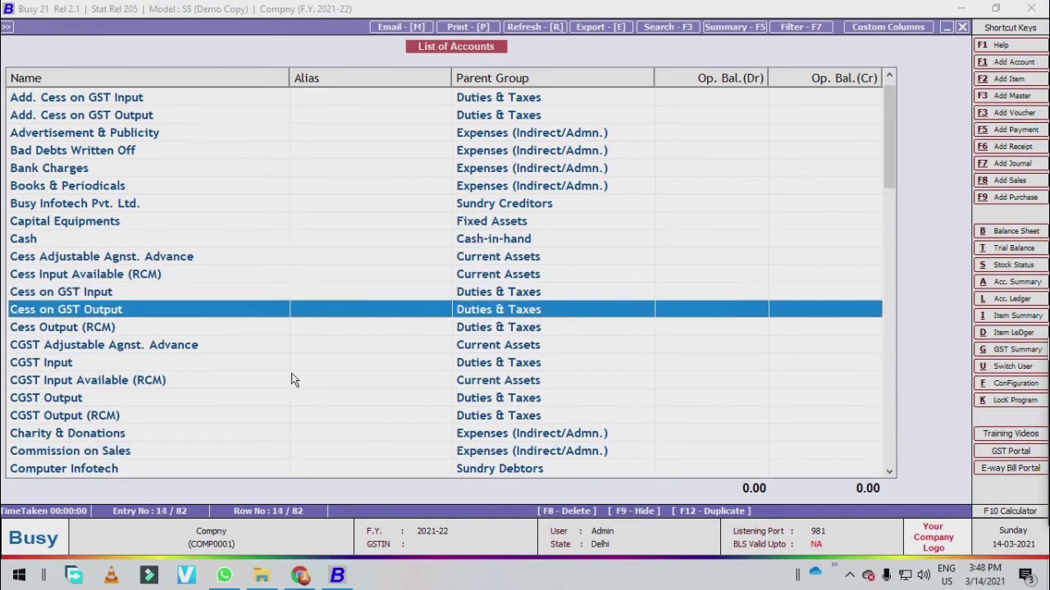
key("Escape")
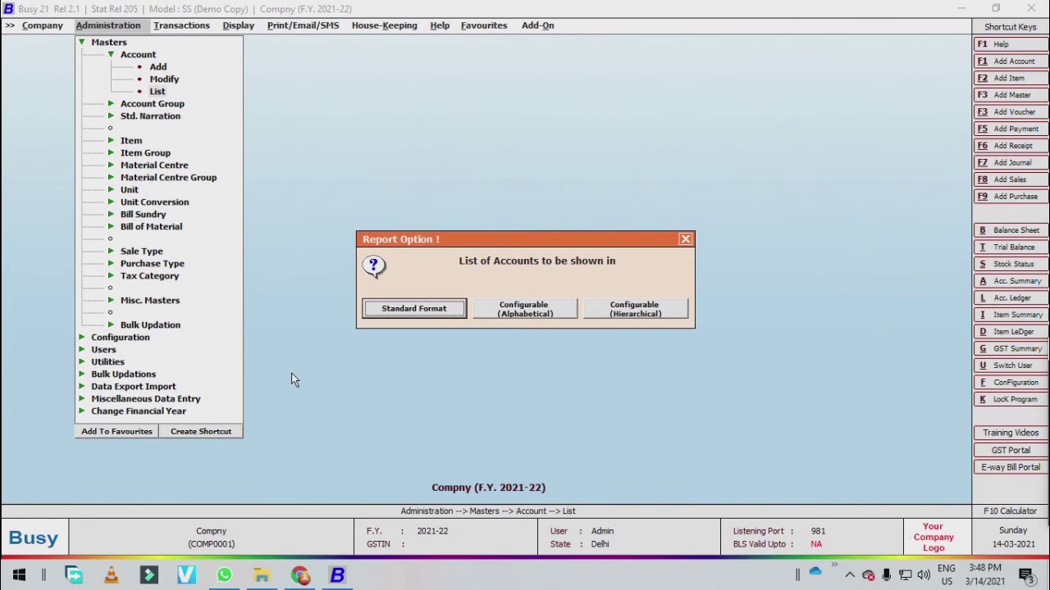
- In Account > Modify, search 'comput' and open Computer Infotech
key("Escape")
key("Escape")
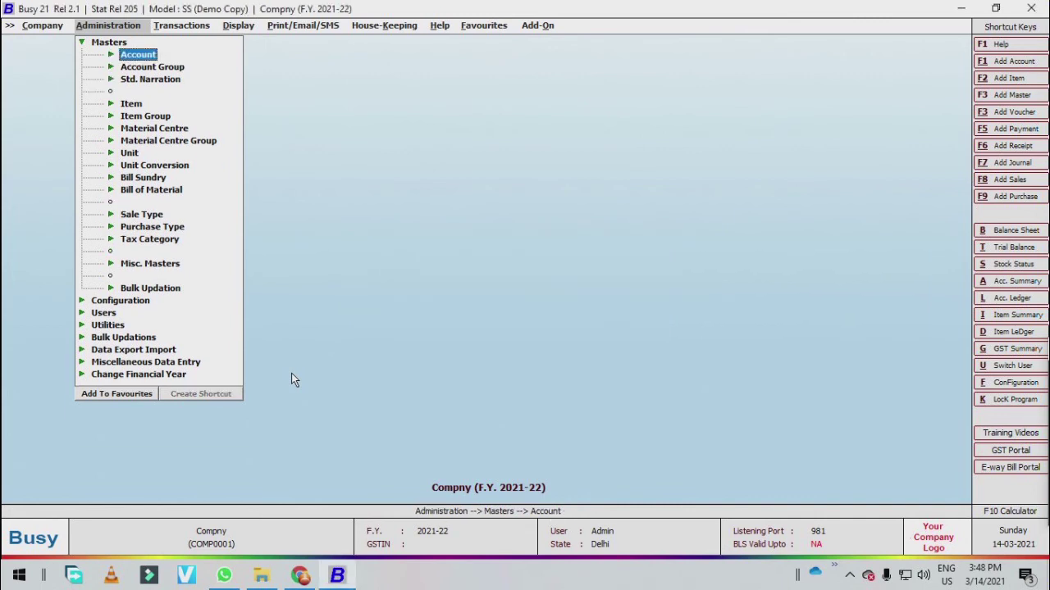
key("Right")
key("Left")
key("Return")
key("Down")
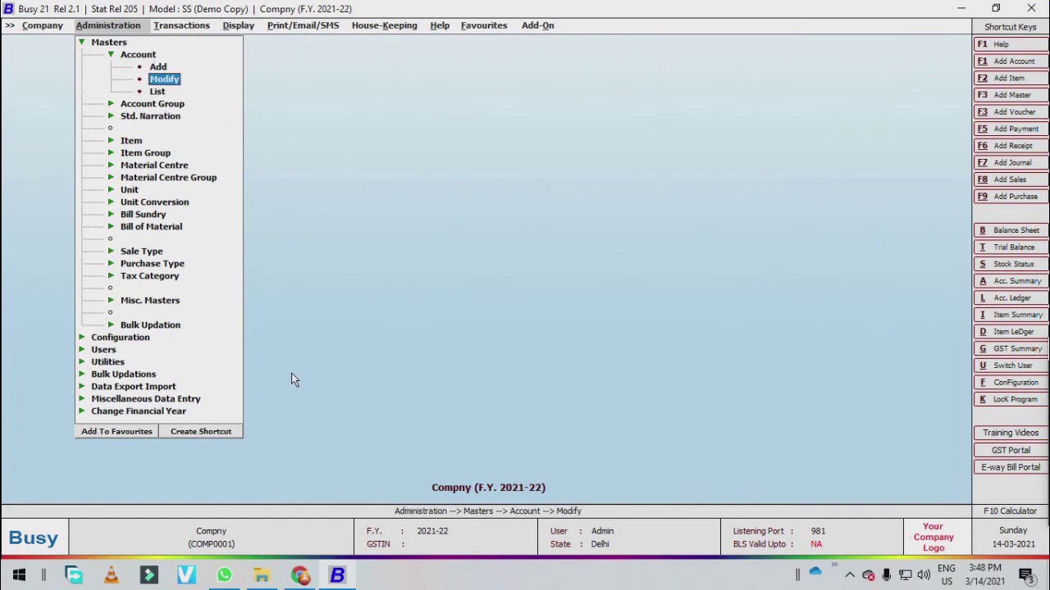
key("Return")
type("co")
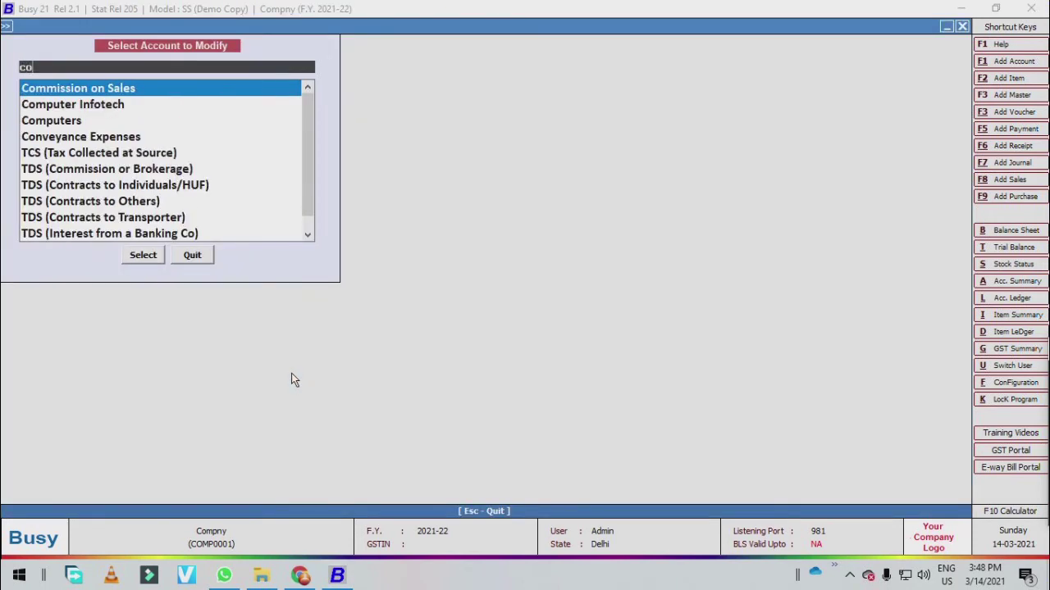
type("mput")
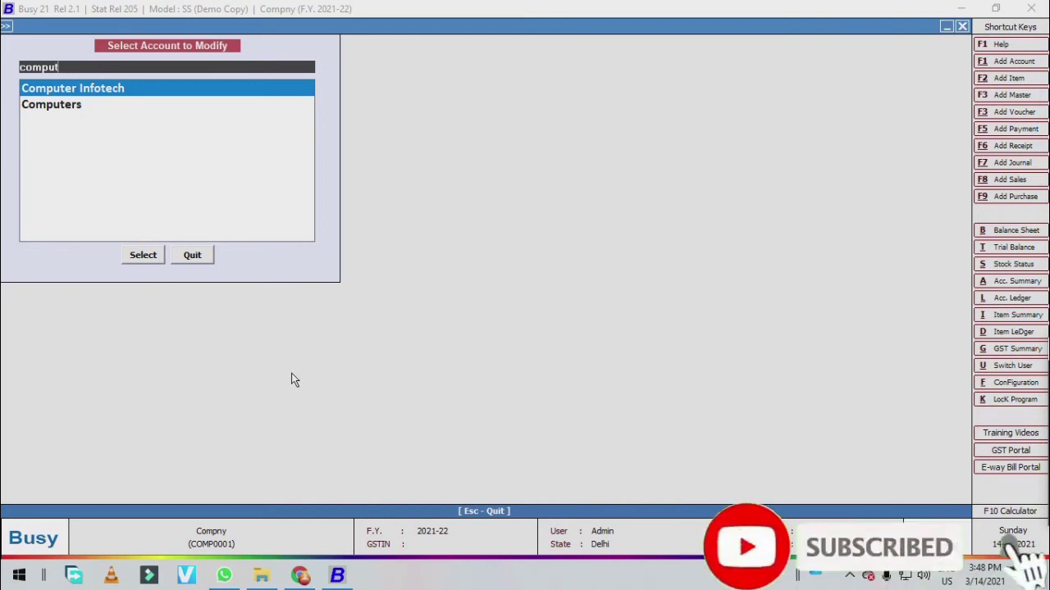
key("Escape")
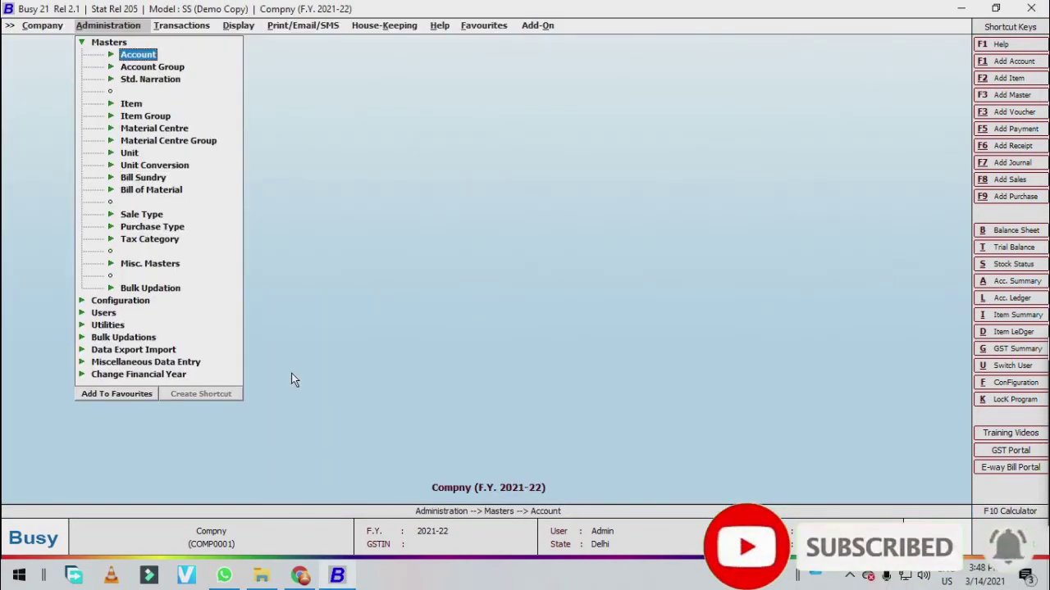
key("Return")
key("Down")
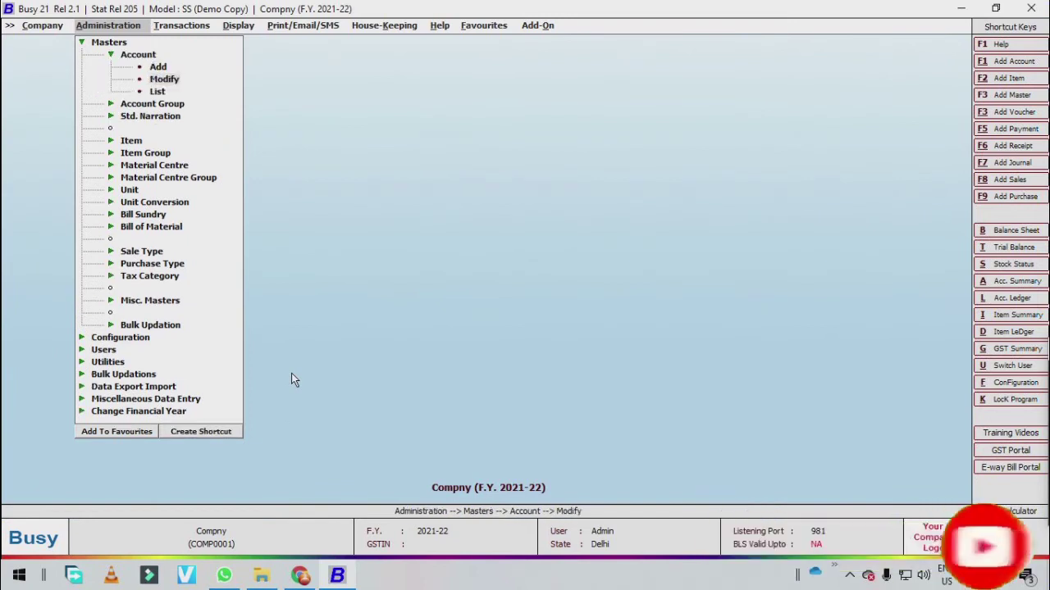
key("Return")
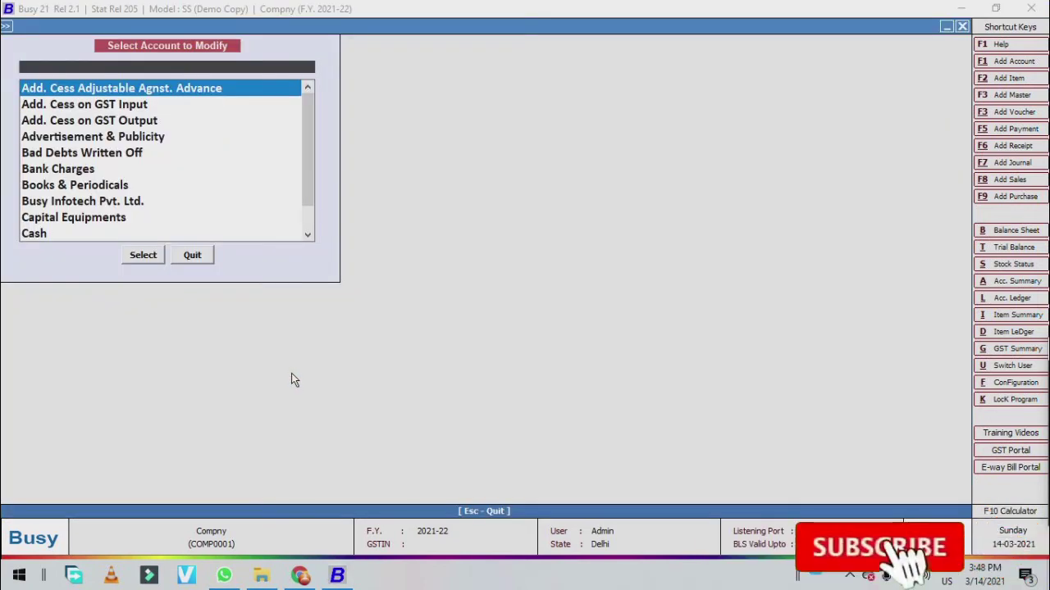
type("comput")
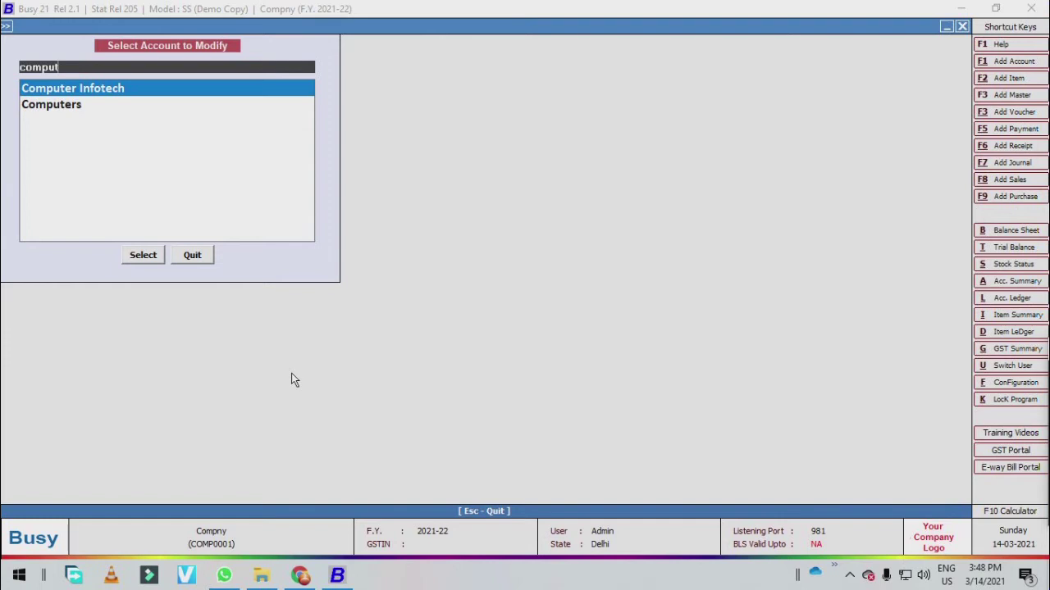
key("Return")
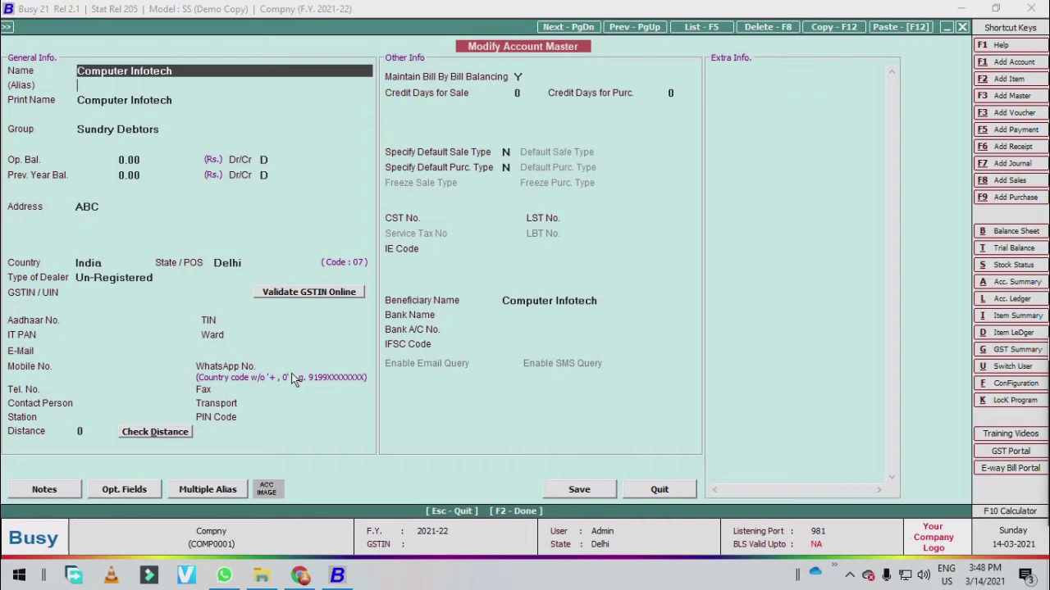
key("Return")
key("Return")
key("Return")
key("Return")
key("Return")
key("Return")
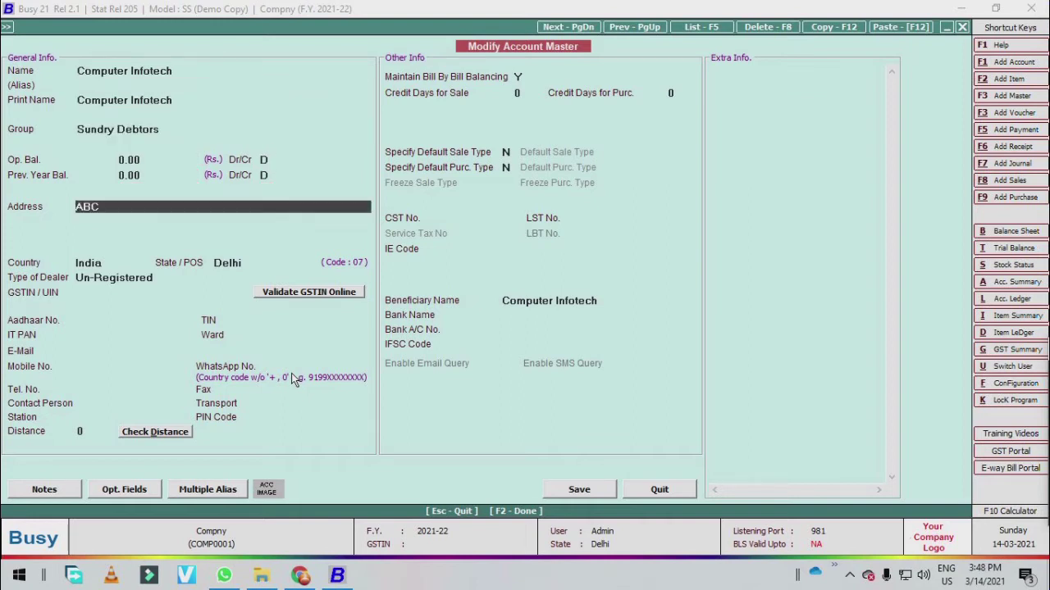
key("BackSpace")
key("BackSpace")
key("BackSpace")
type("Neh")
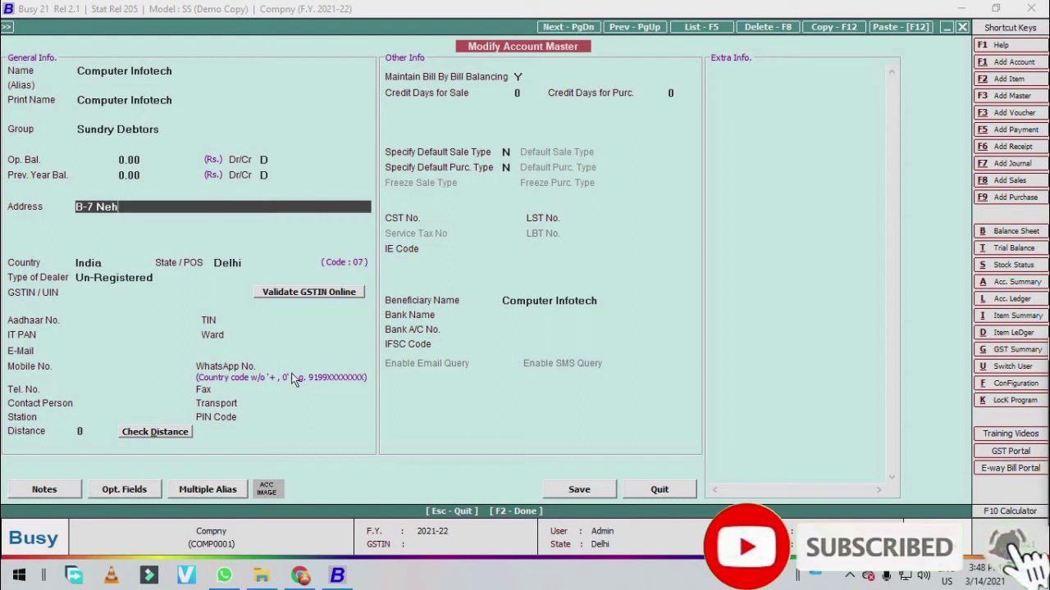
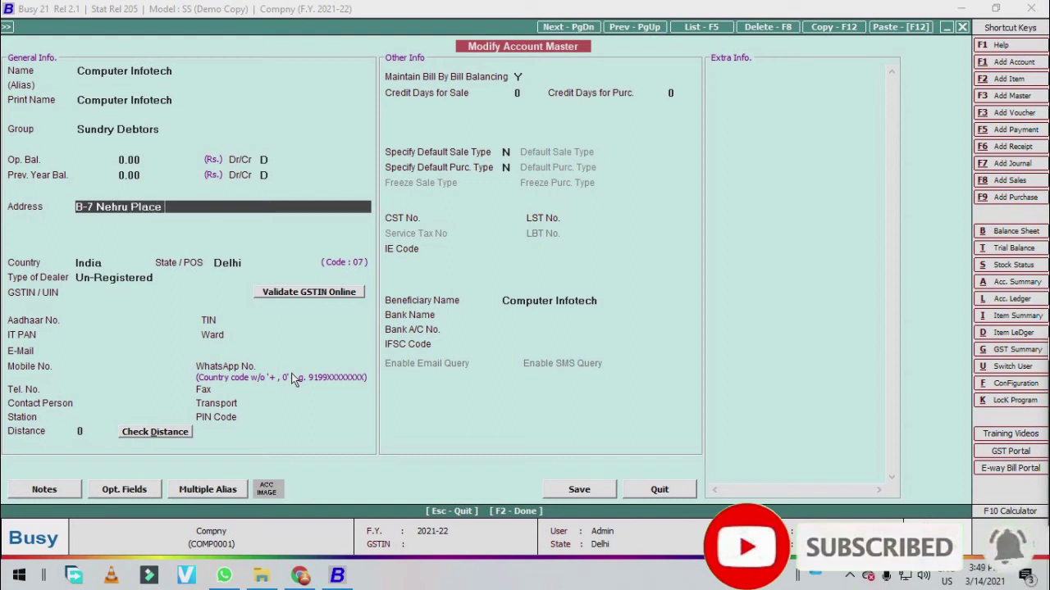
key("Return")
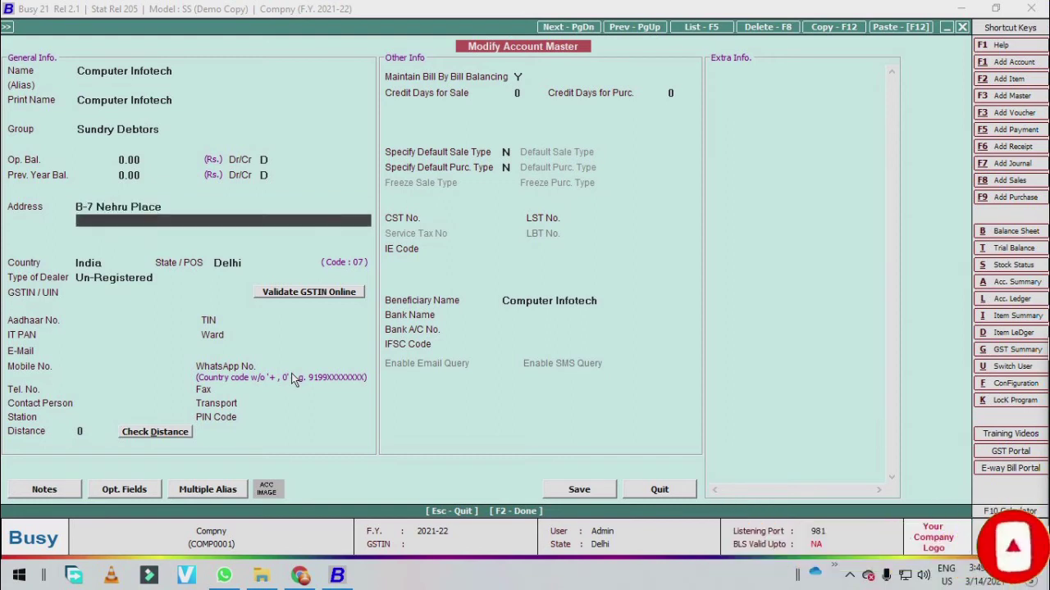
key("Return")
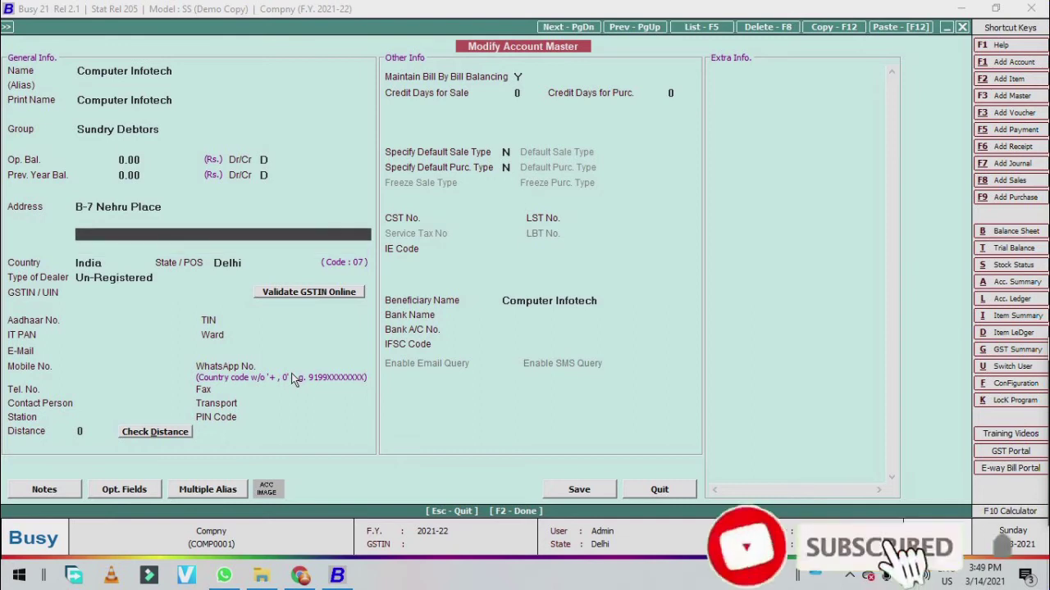
key("Return")
key("Return")
key("Return")
key("Return")
key("Return")
key("Return")
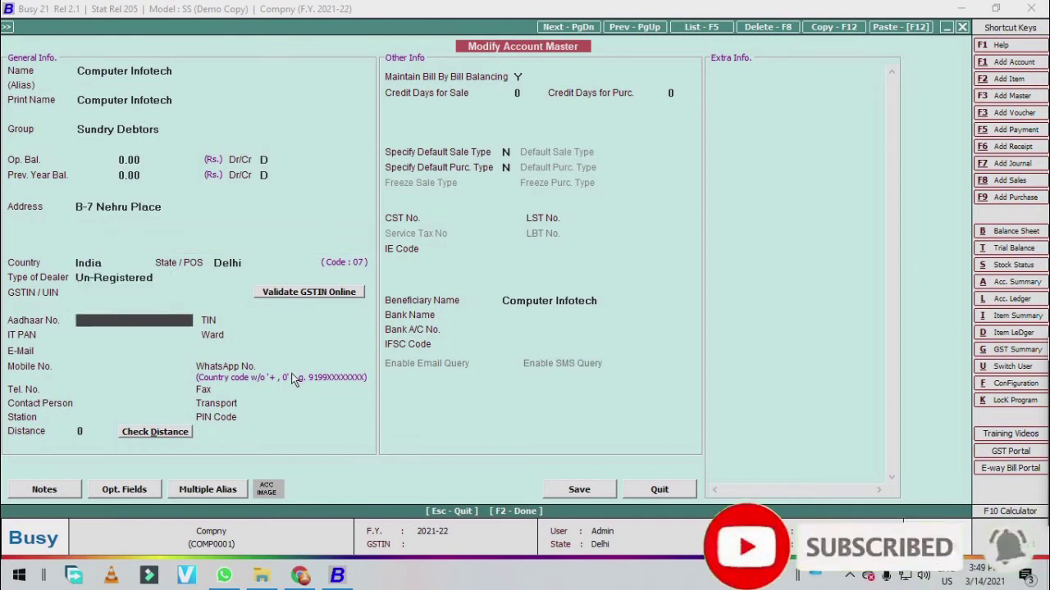
key("Return")
key("Return")
key("Return")
key("Return")
key("Return")
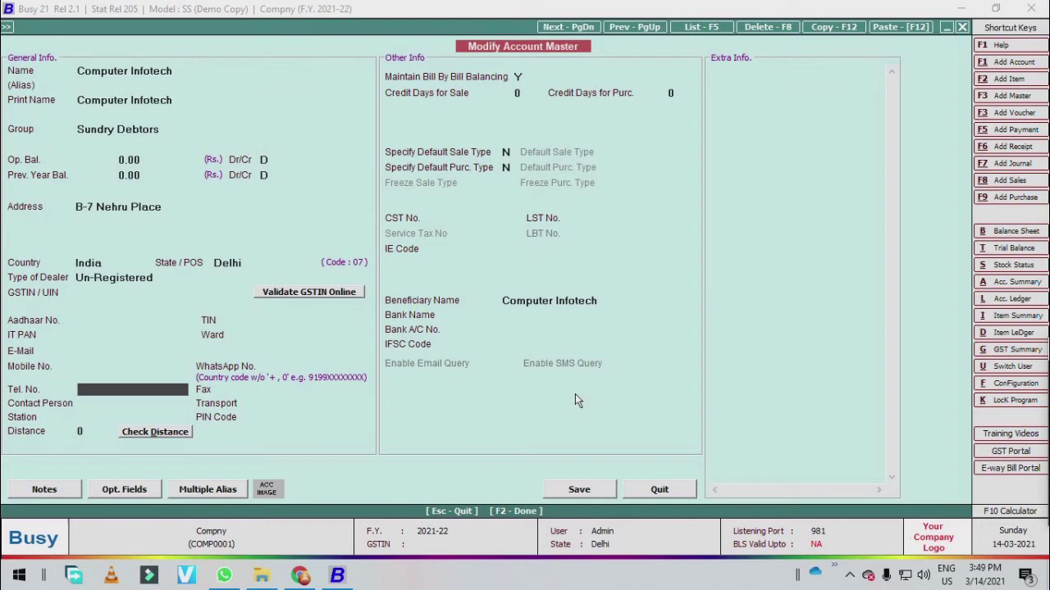
key("F2")
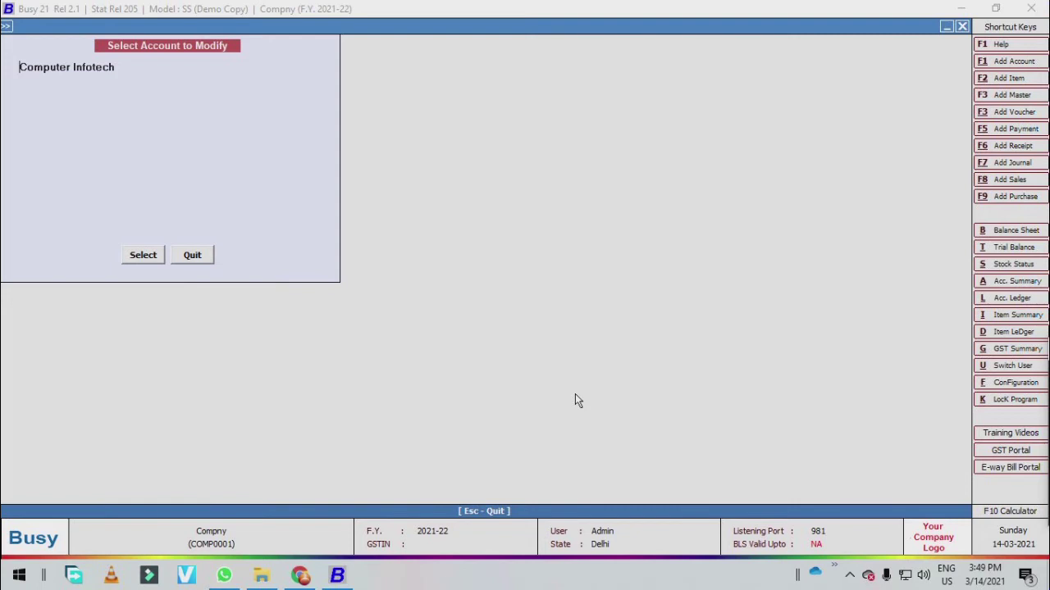
- Reopen Computer Infotech to verify the Nehru Place address, then back out to the menu
key("Escape")
key("Return")
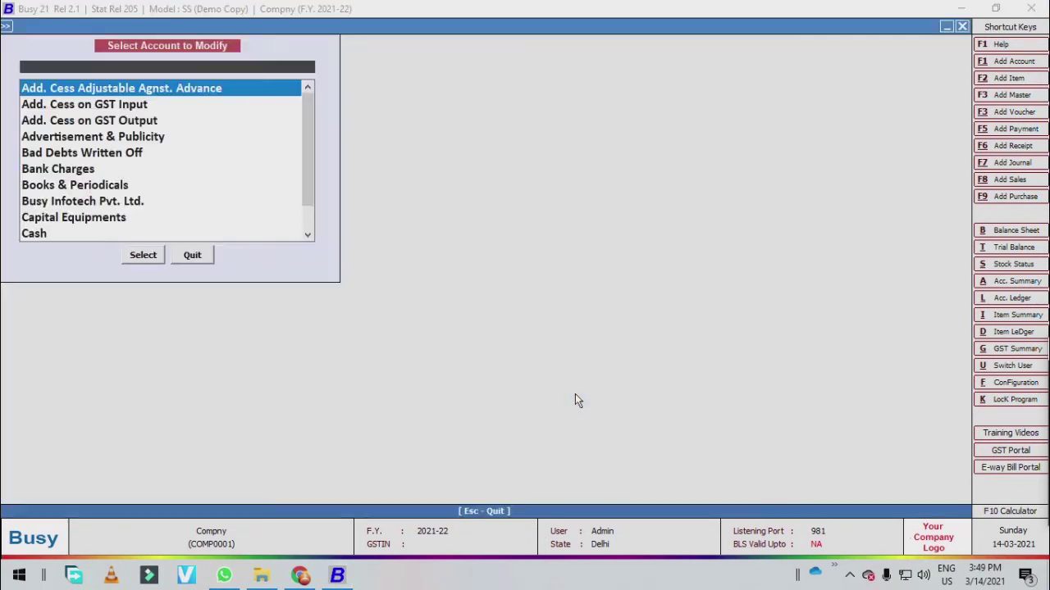
type("comput")
key("Return")
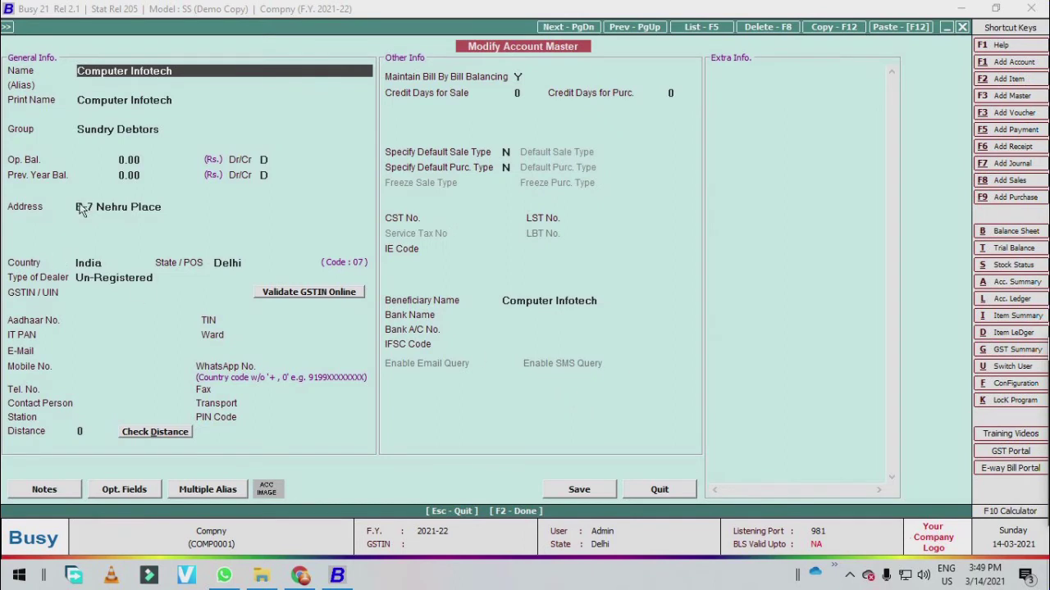
key("Escape")
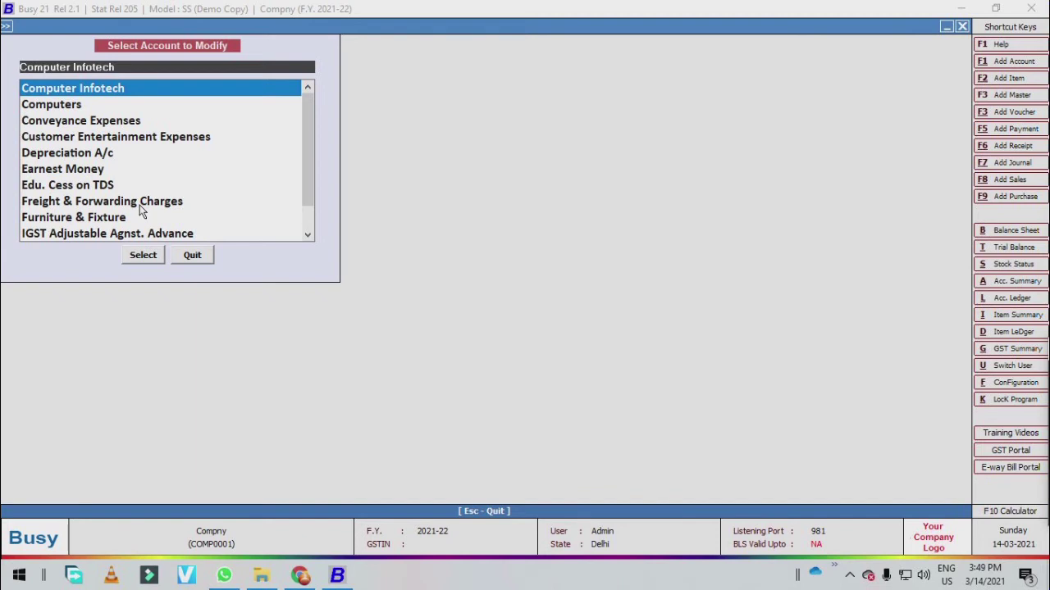
key("Escape")
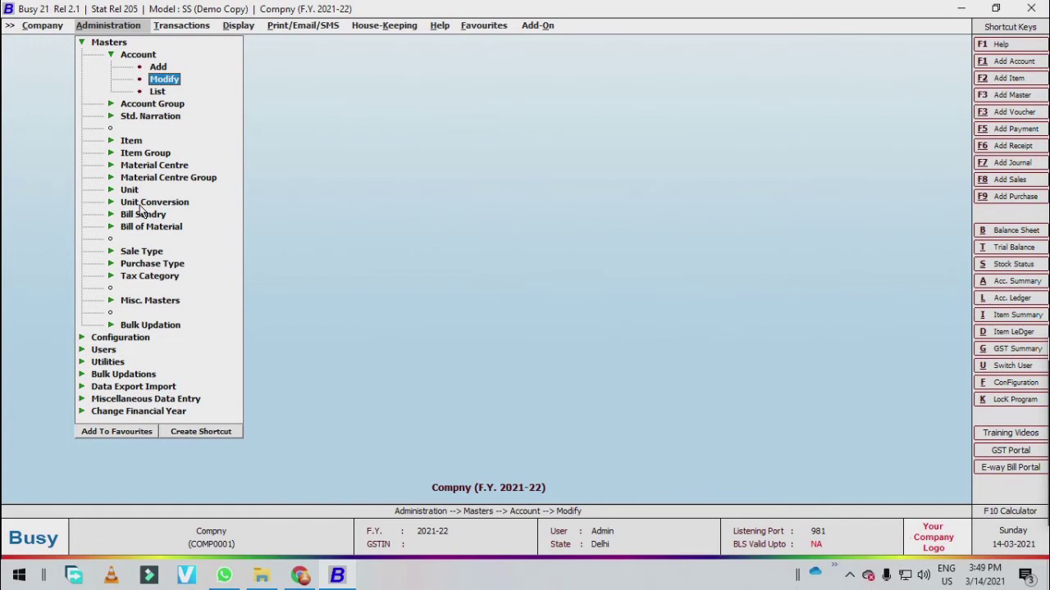
key("Down")
- Start a new account named 'Computetech'
key("Up")
key("Up")
key("Down")
key("Down")
key("Up")
key("Up")
key("Return")
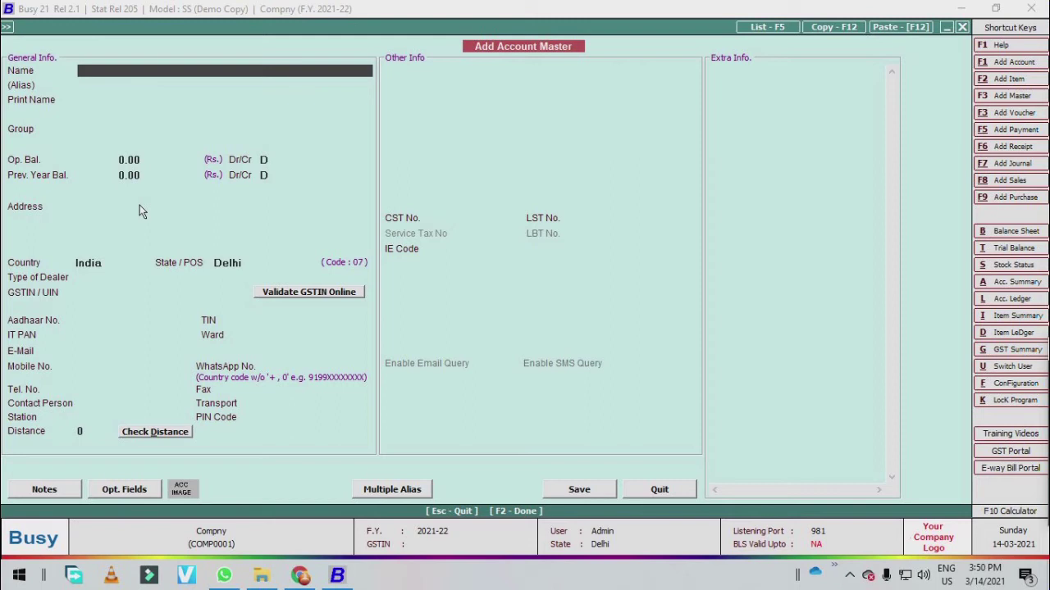
type("Compute te")
key("BackSpace")
key("BackSpace")
key("BackSpace")
type("tech")
key("Return")
- Put Computetech in the Sundry Debtors group with address 'new delhi'
key("Return")
key("Return")
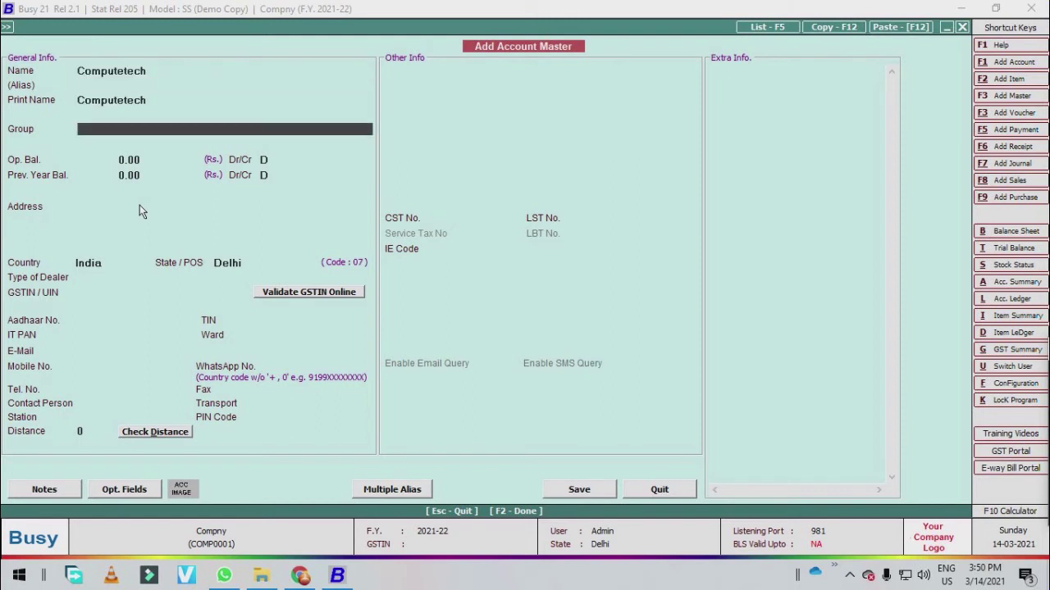
key("Return")
key("Up")
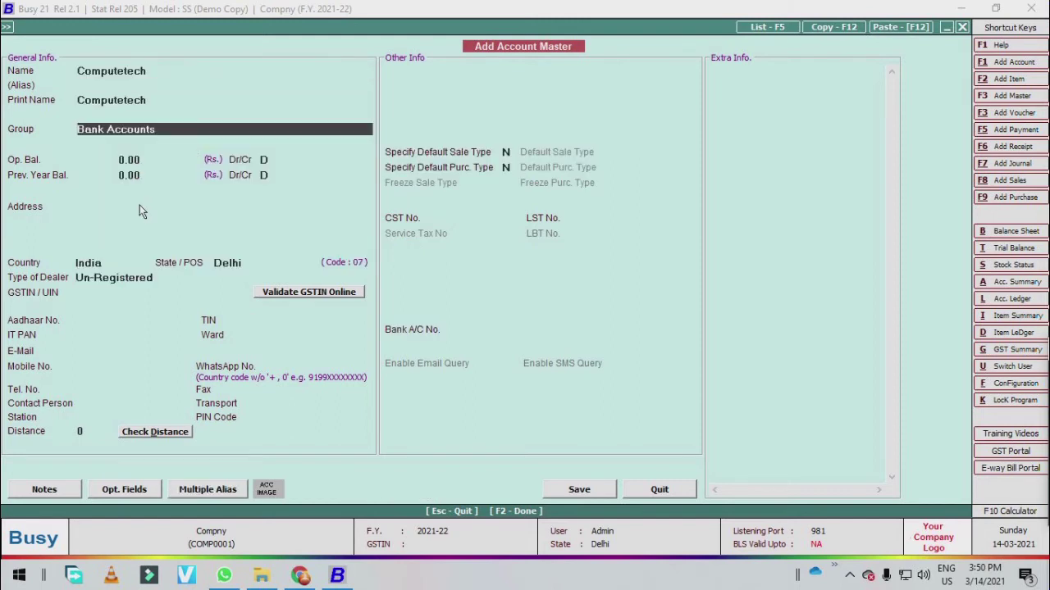
type("sun")
key("Down")
key("Return")
key("Return")
key("Return")
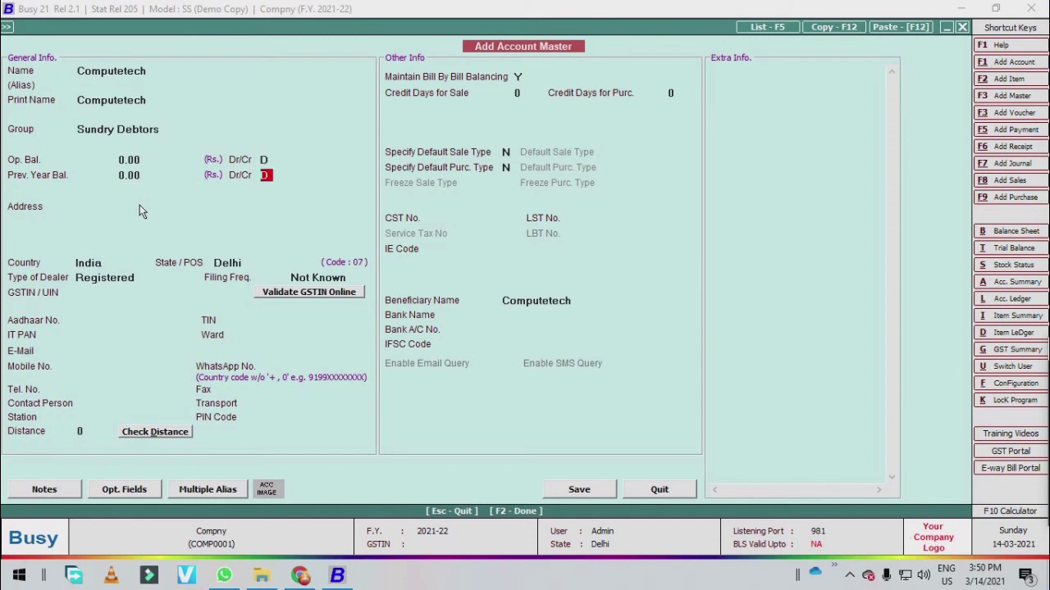
key("Return")
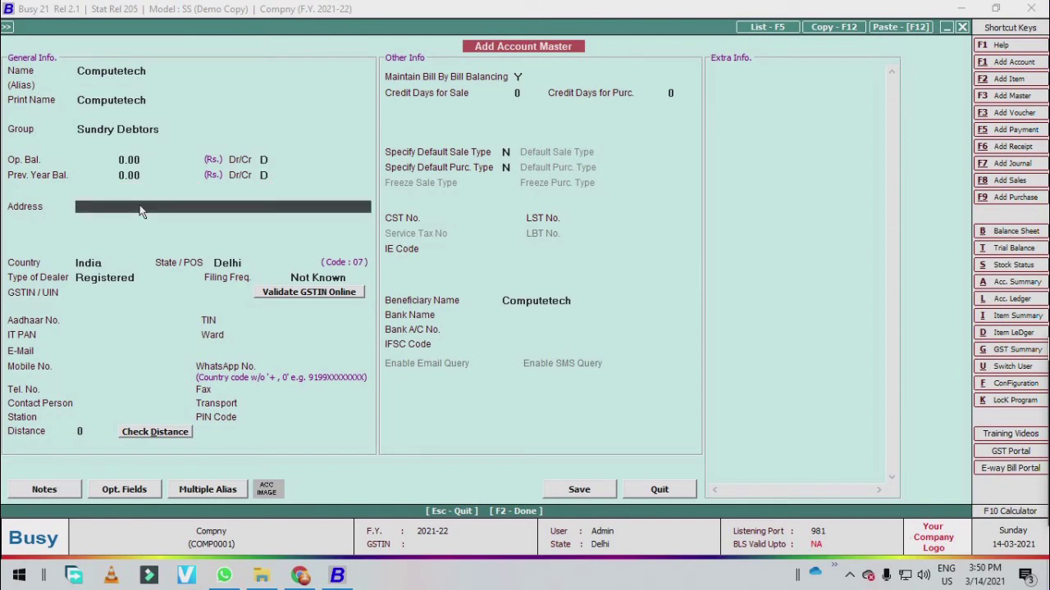
type("new delhi")
key("Return")
key("Return")
key("Return")
key("Return")
key("Return")
key("Return")
key("Return")
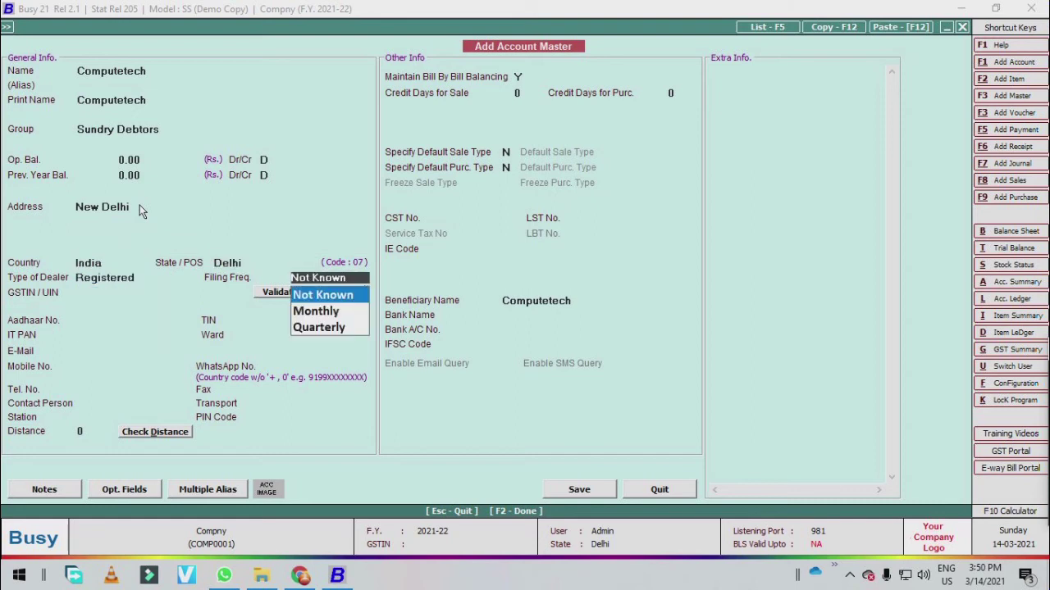
- Set the dealer type to Un-Registered, save Computetech and close the form
key("Escape")
key("Down")
key("Return")
key("Return")
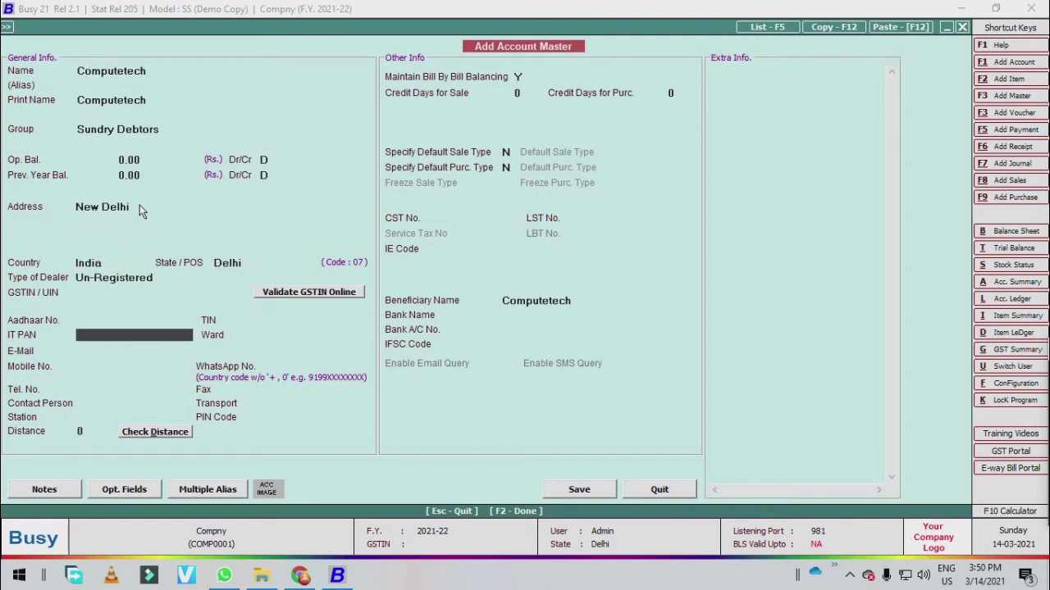
key("F2")
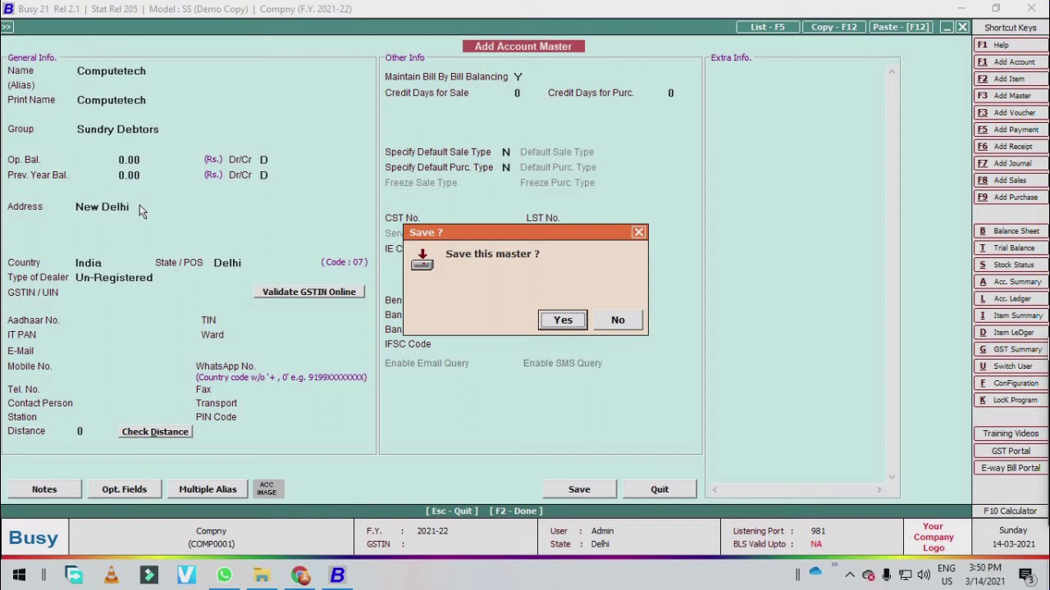
key("Return")
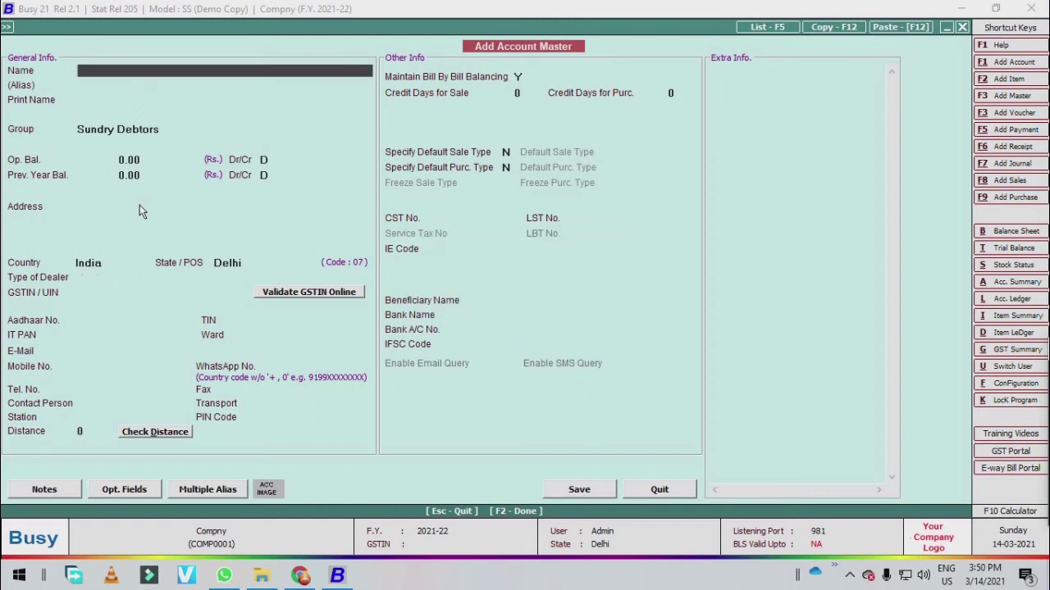
key("Escape")
key("Down")
key("Down")
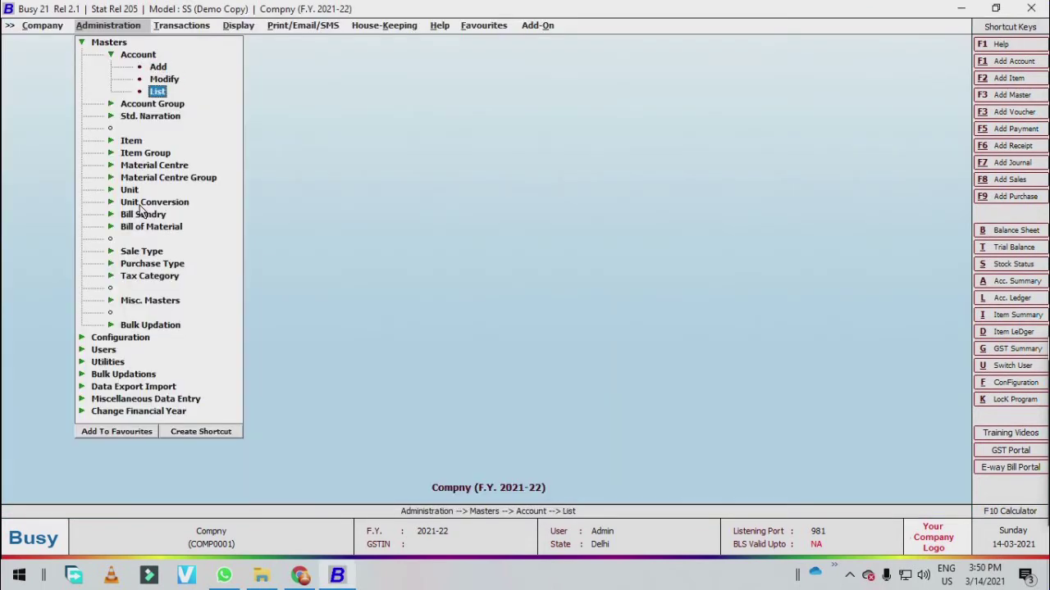
key("Return")
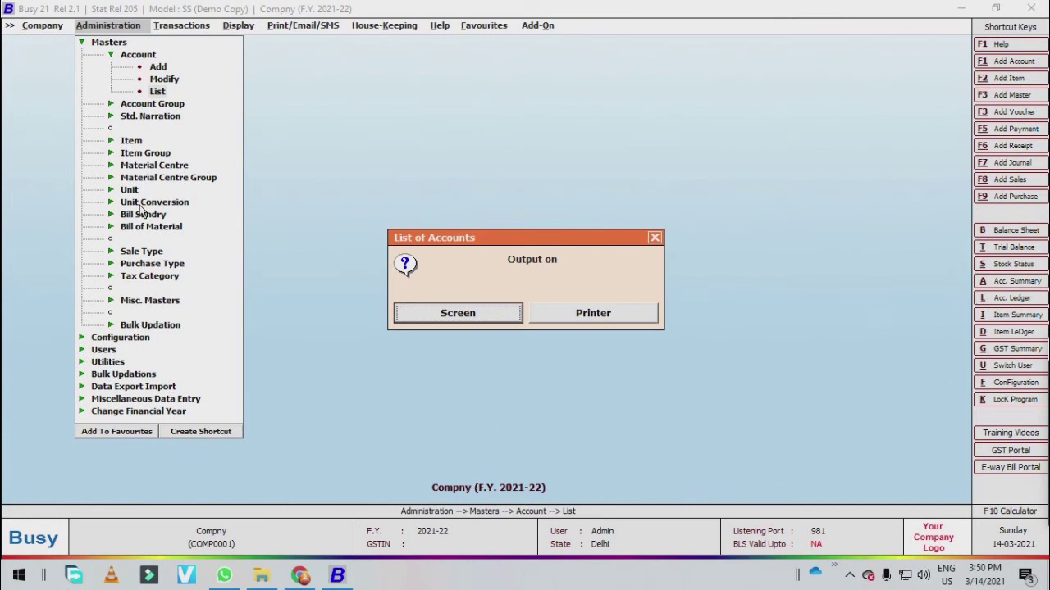
key("Escape")
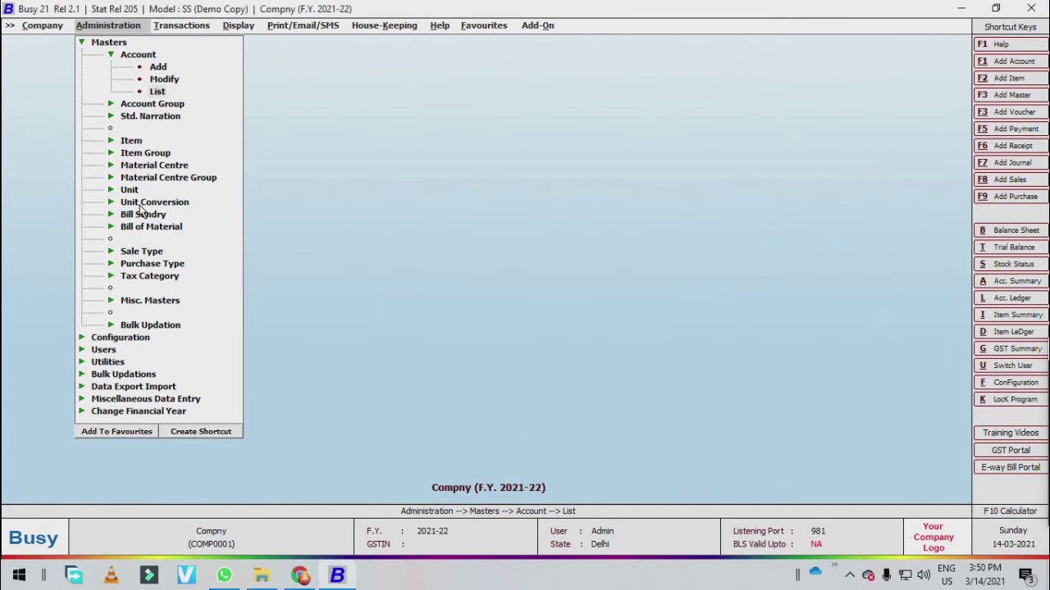
key("Return")
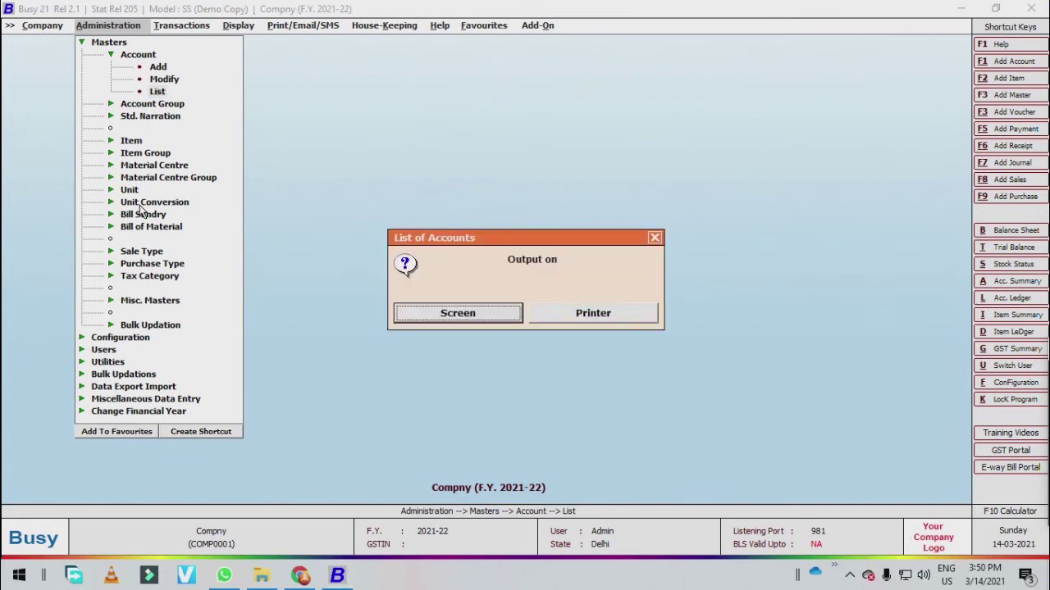
key("Return")
key("Right")
key("Right")
key("Left")
key("Left")
key("Right")
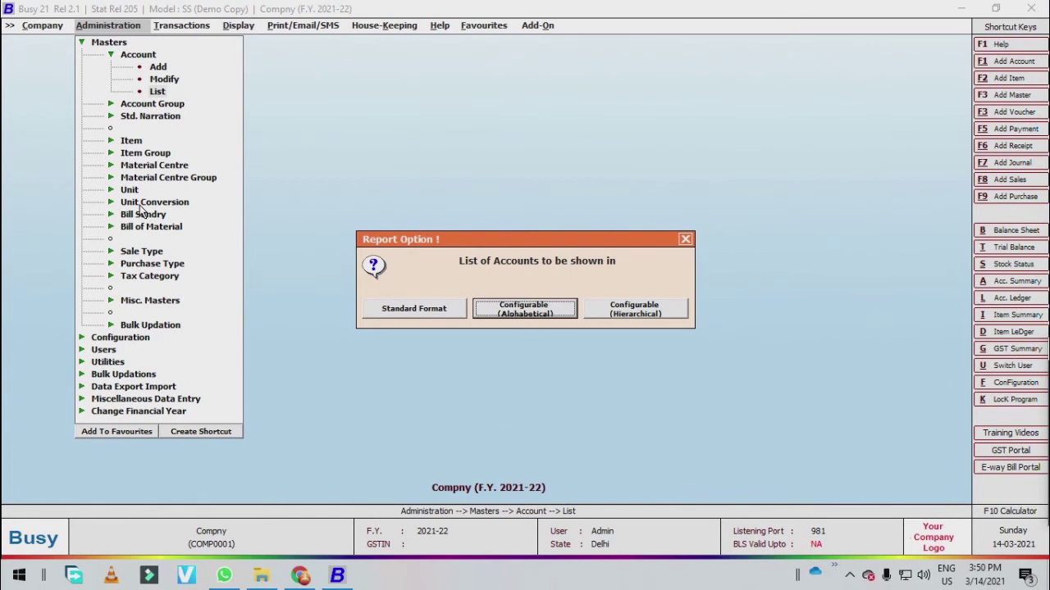
key("Right")
key("Left")
key("Return")
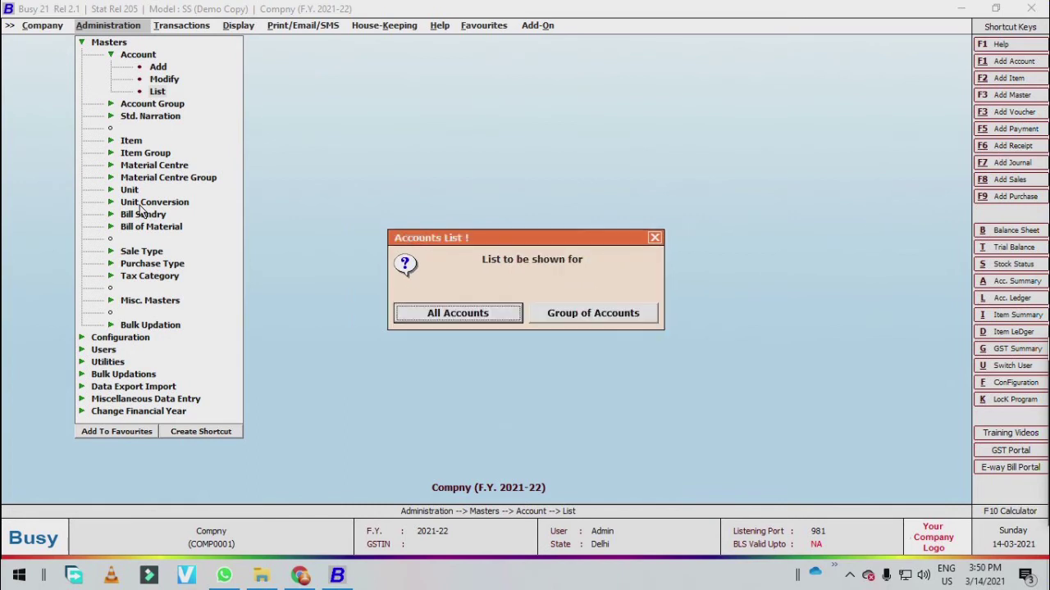
key("Return")
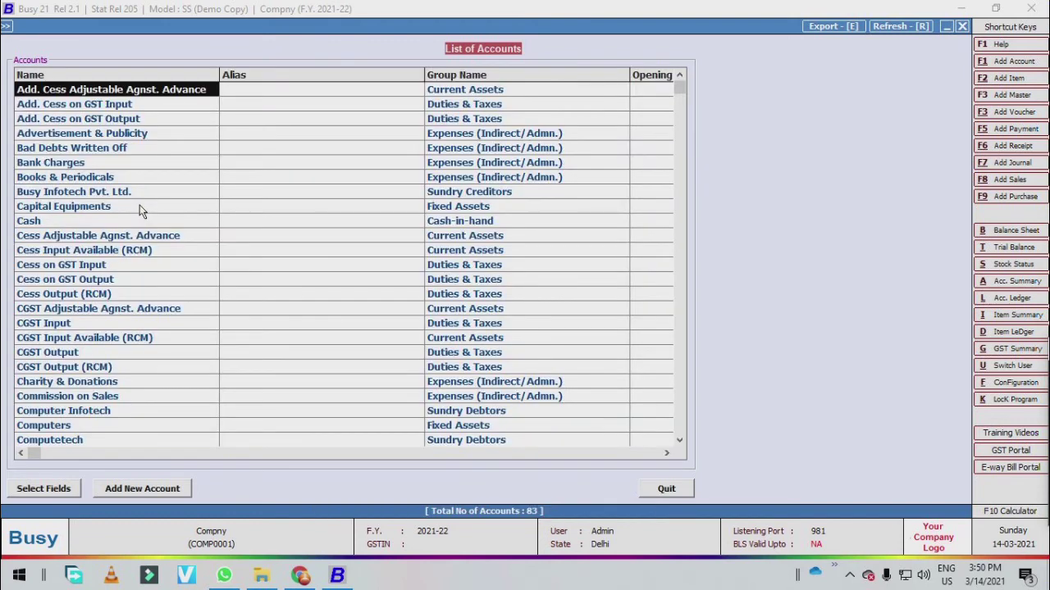
key("Escape")
key("Return")
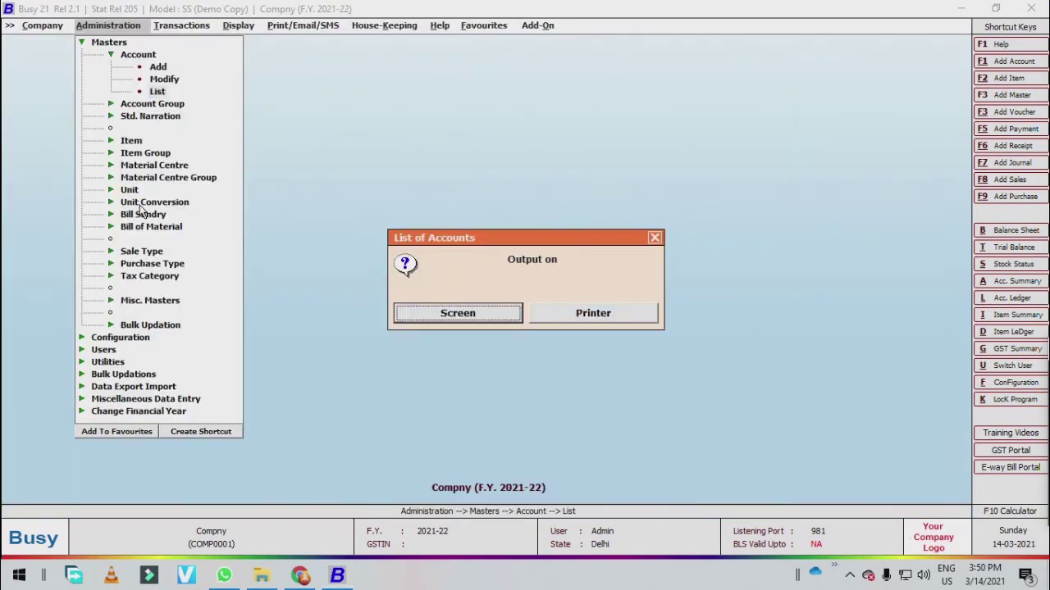
key("Escape")
key("Return")
key("Return")
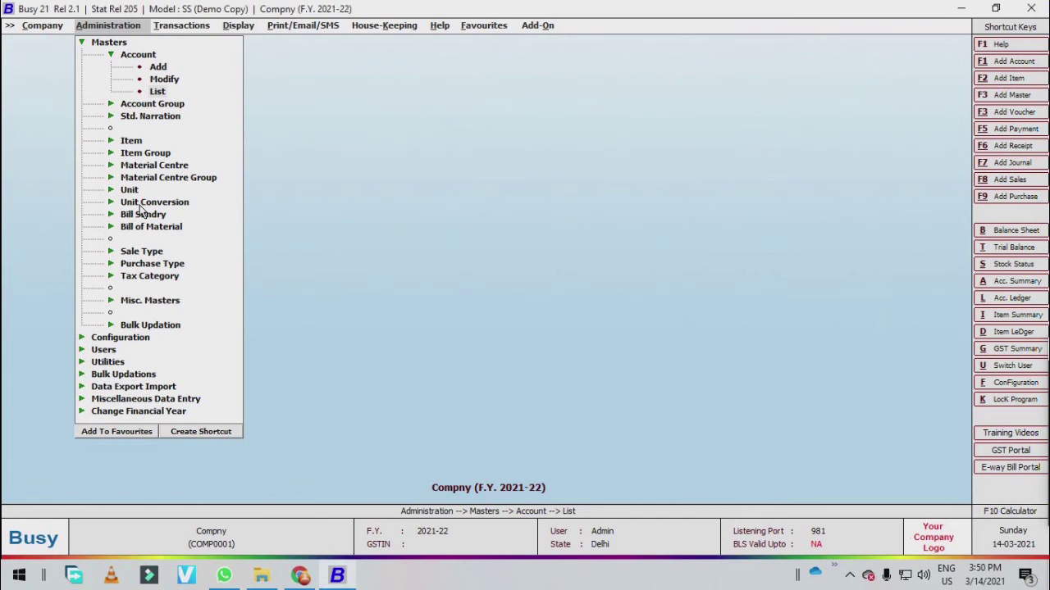
key("Page_Down")
key("Page_Down")
key("Page_Down")
key("Page_Down")
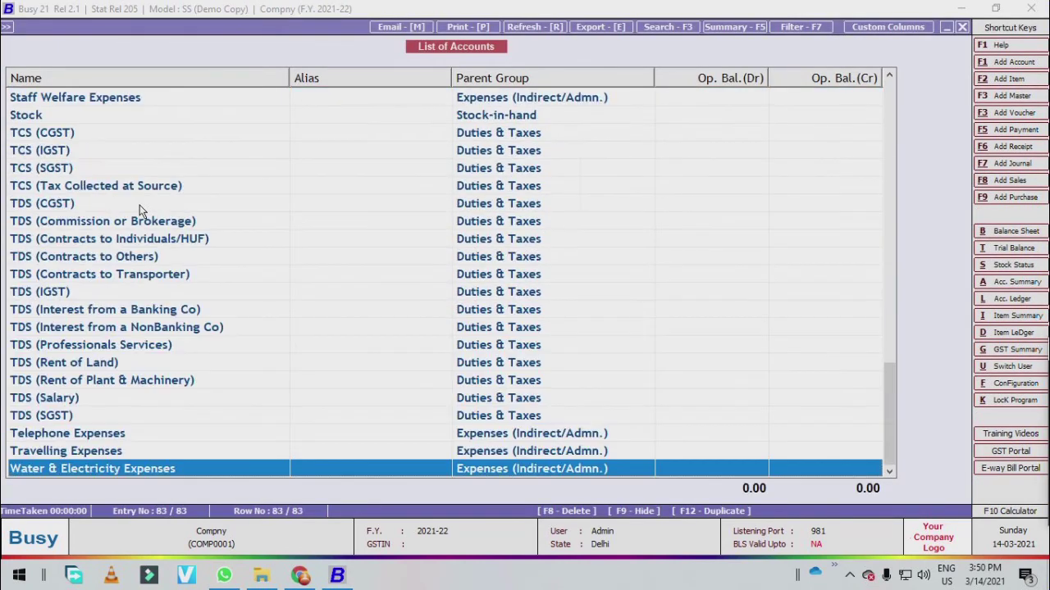
key("Page_Up")
key("Page_Up")
key("Page_Up")
key("Page_Up")
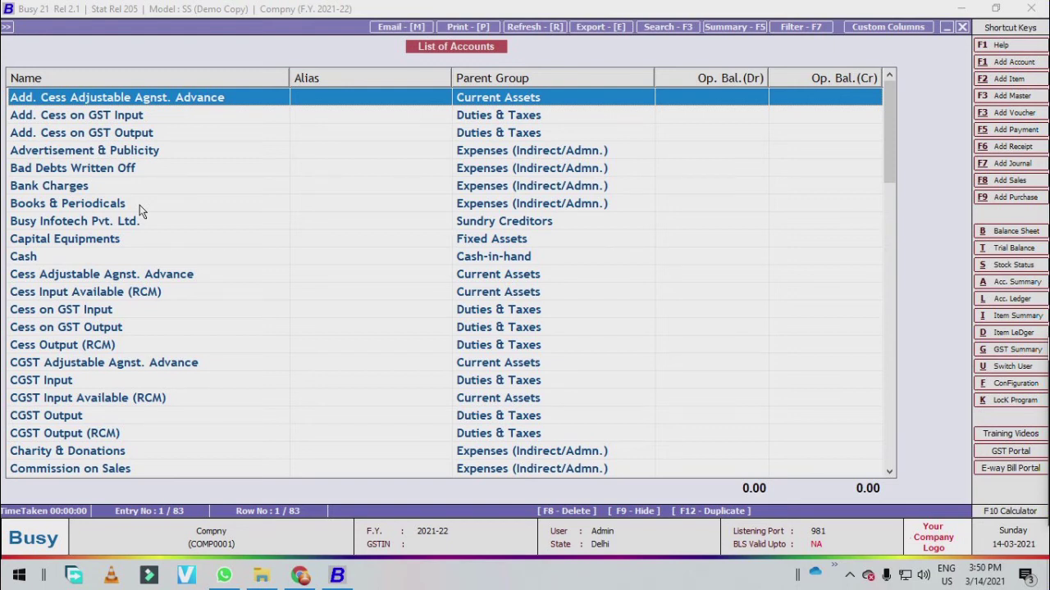
key("Escape")
key("Escape")
key("Escape")
key("Down")
key("Up")
key("Up")
key("Up")
key("Escape")
key("Down")
key("Up")
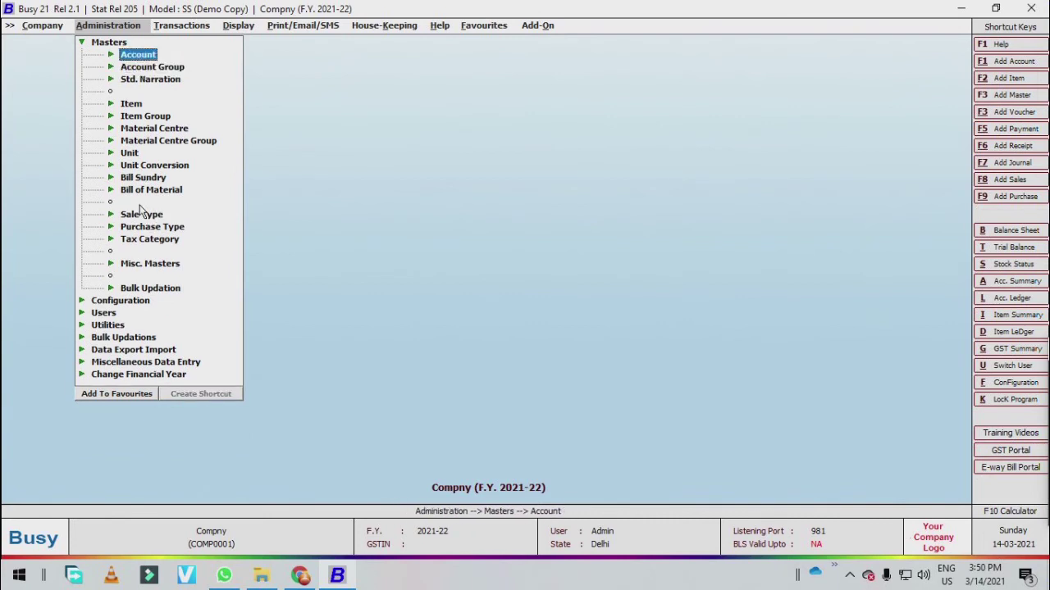
- Create account group 'Computer' with Primary Group set to Y and save it
key("Down")
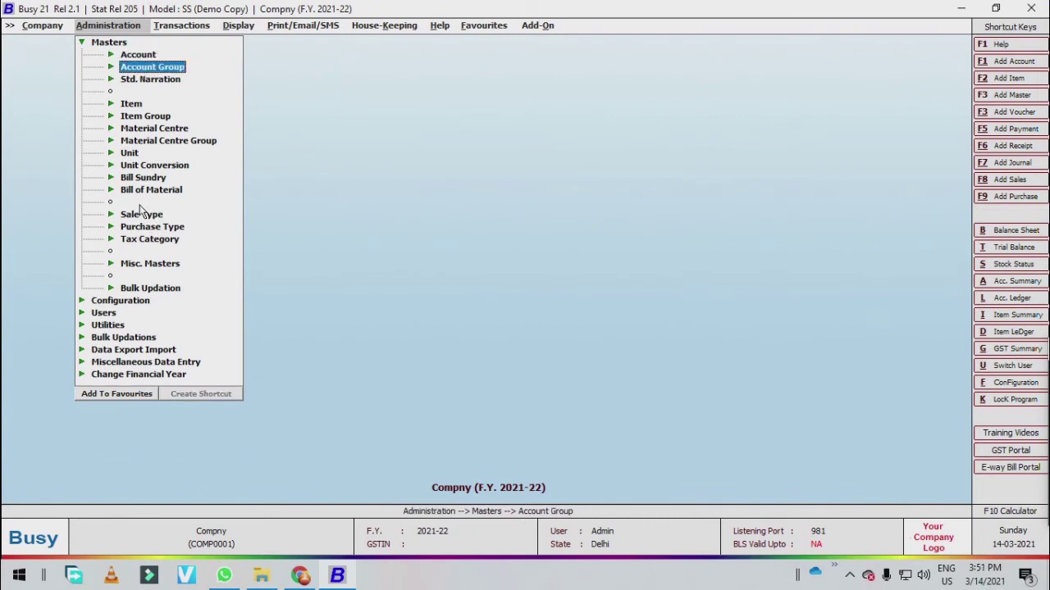
key("Return")
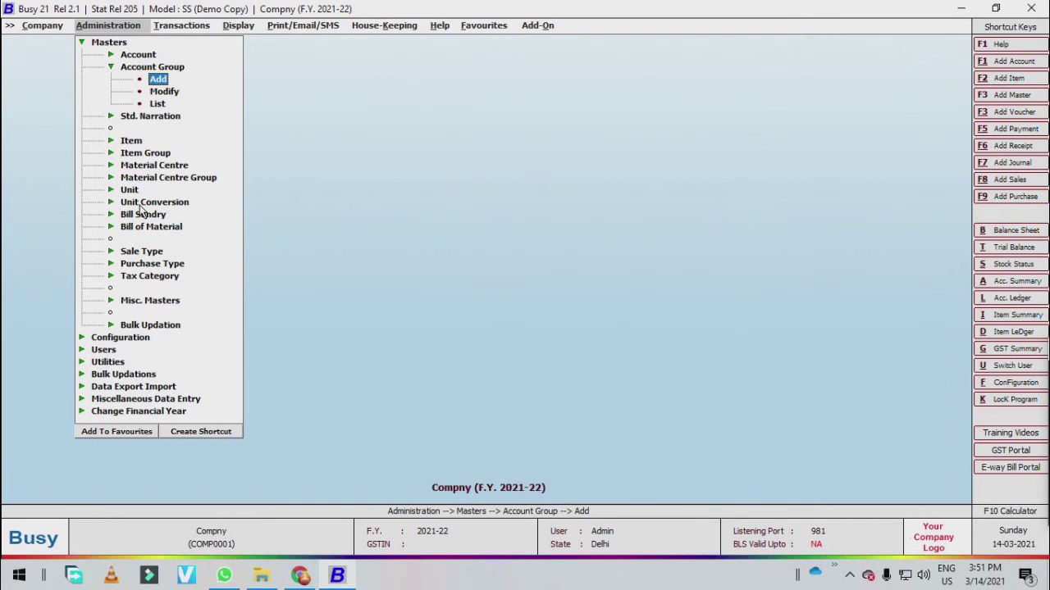
key("Return")
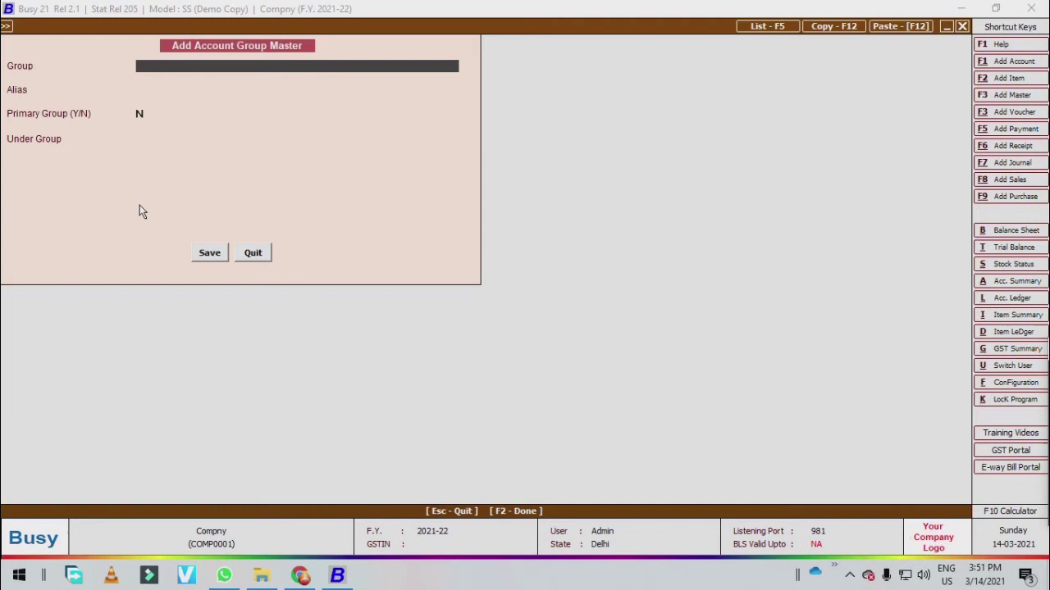
type("Computer")
key("Return")
key("Return")
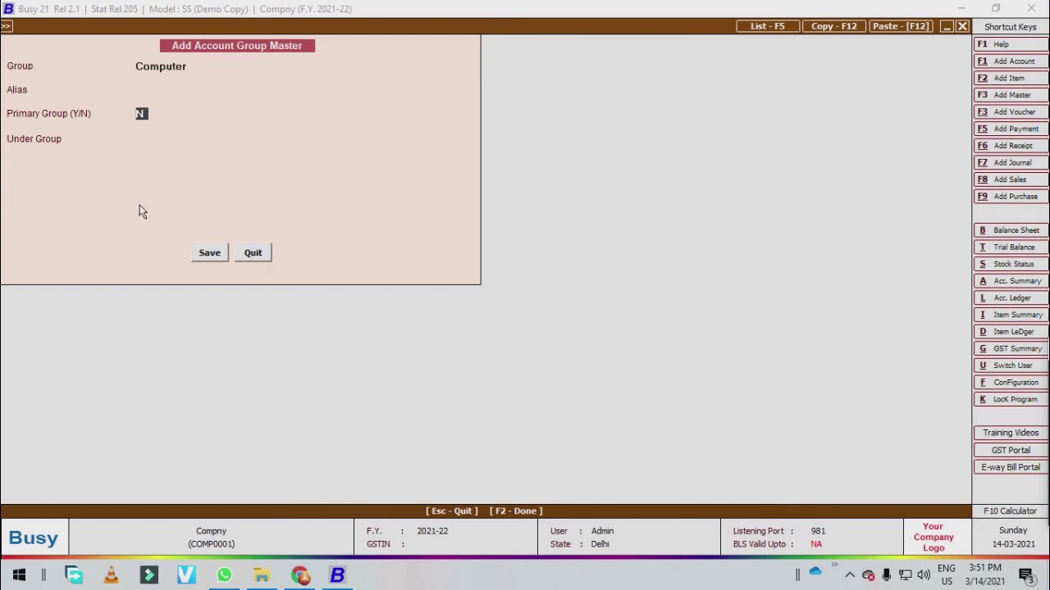
type("Y")
type("N")
key("Return")
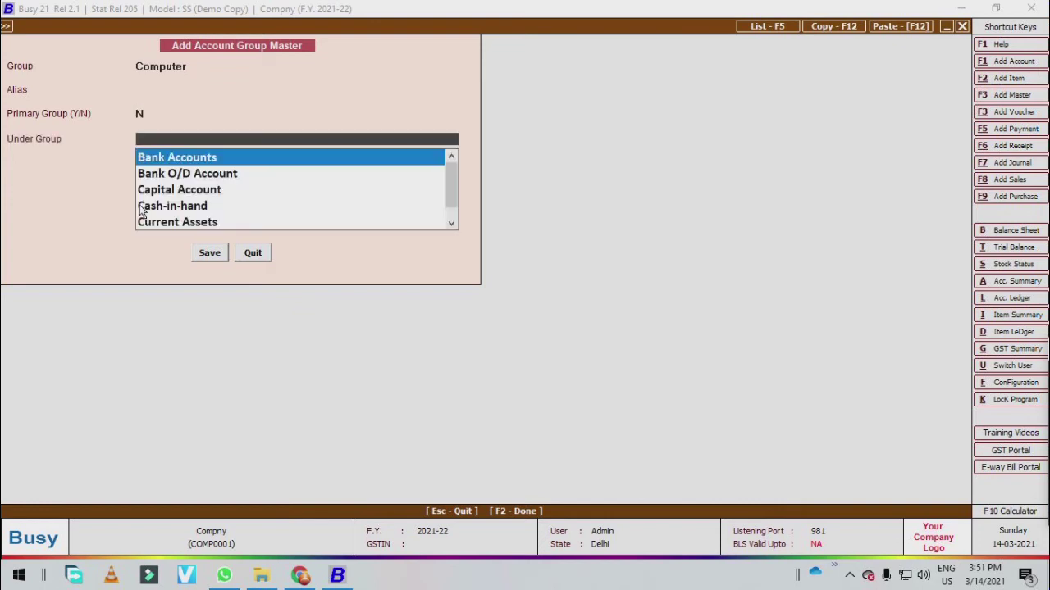
key("Escape")
type("Y")
key("Return")
key("Return")
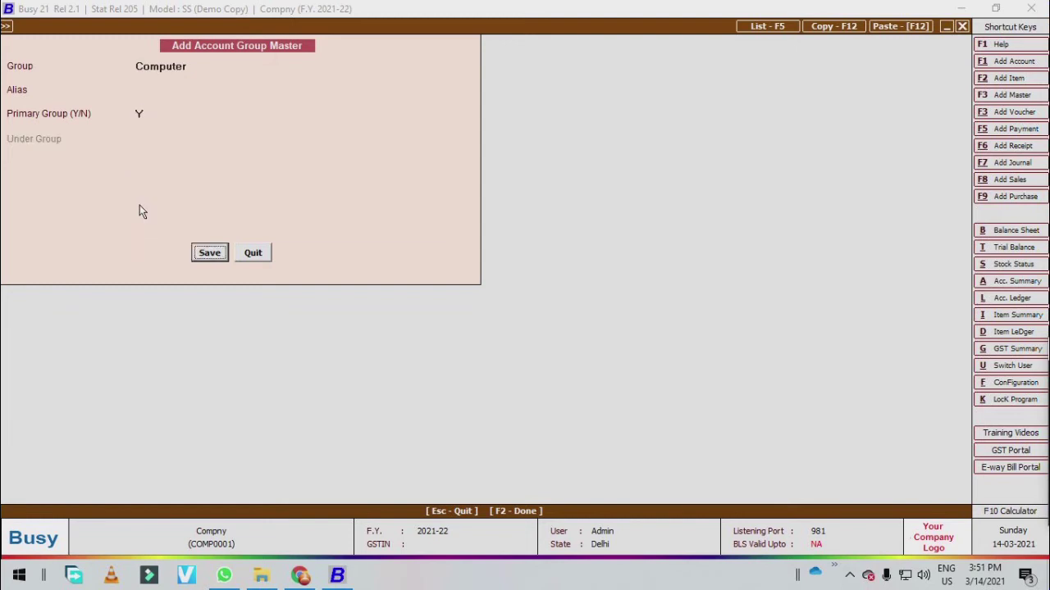
key("Escape")
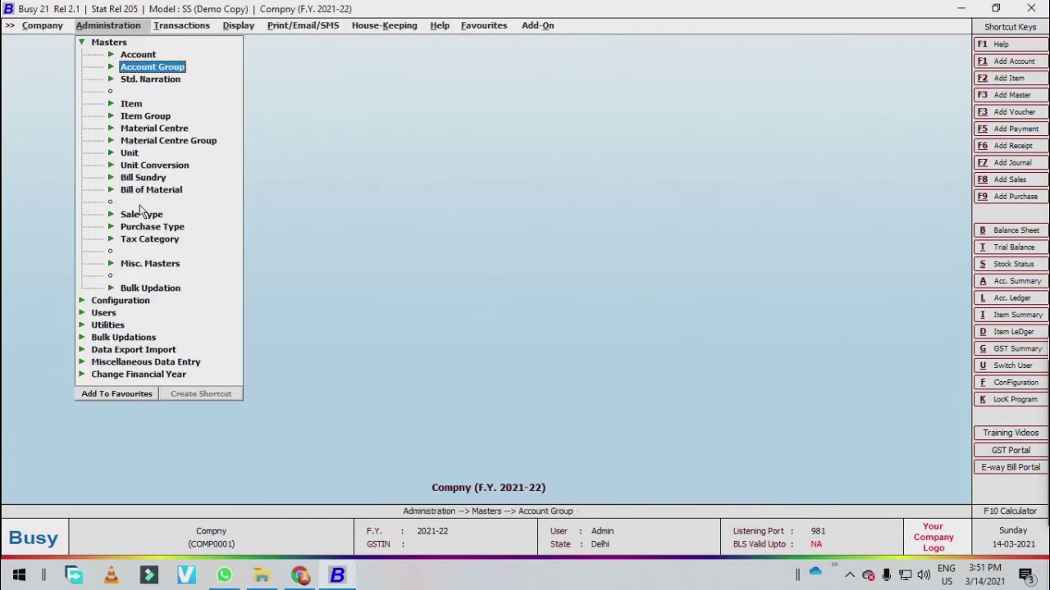
key("Return")
key("Down")
- View the List of Account Groups and close it
key("Down")
key("Up")
key("Up")
key("Down")
key("Down")
key("Return")
key("Return")
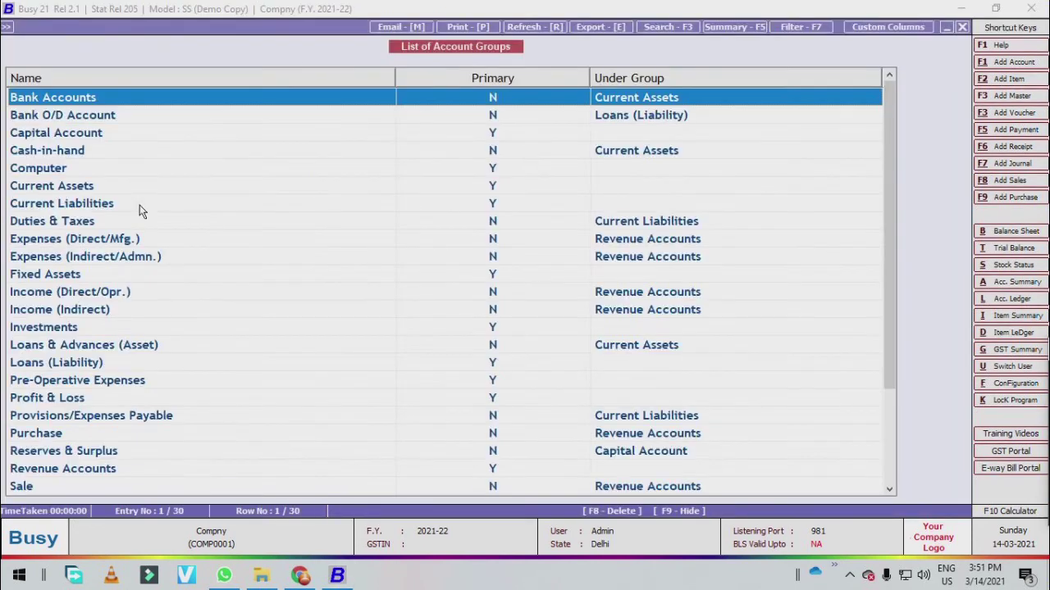
scroll(139, 210, "down", 3)
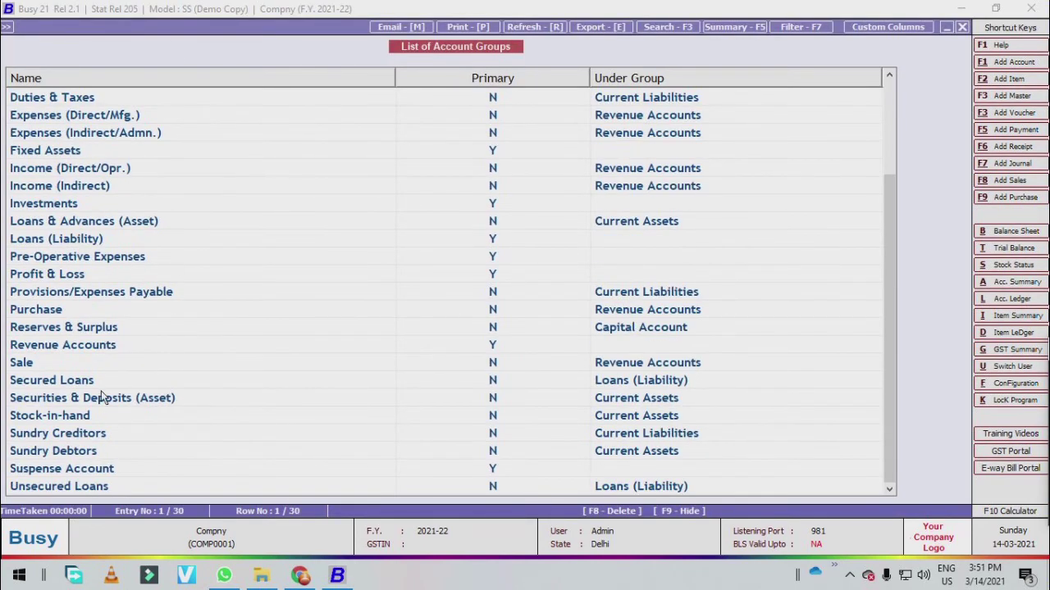
scroll(105, 398, "up", 3)
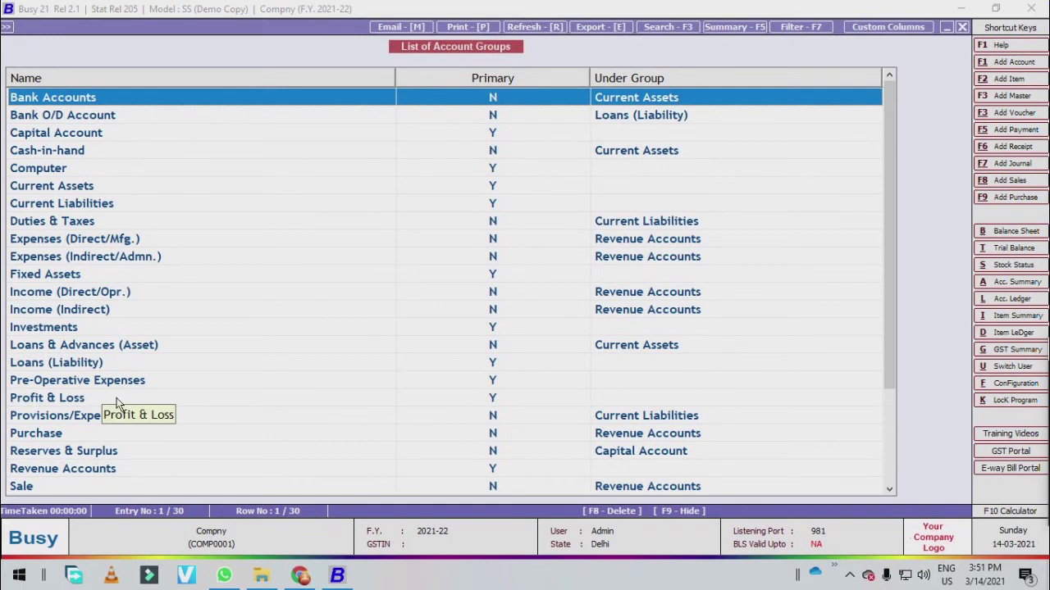
key("Down")
key("Escape")
key("Escape")
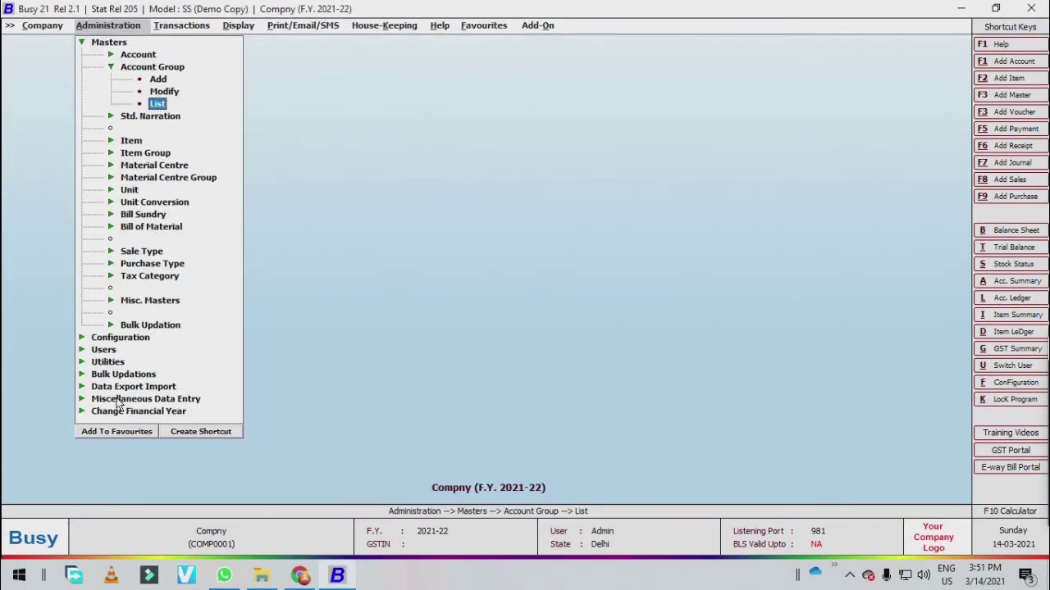
- Display the Std. Narration list on screen, find it empty with 0 entries, and close it
key("Up")
key("Up")
key("Up")
key("Down")
key("Down")
key("Down")
key("Down")
key("Up")
key("Down")
key("Down")
key("Up")
key("Up")
key("Down")
key("Return")
key("Down")
key("Down")
key("Return")
key("Return")
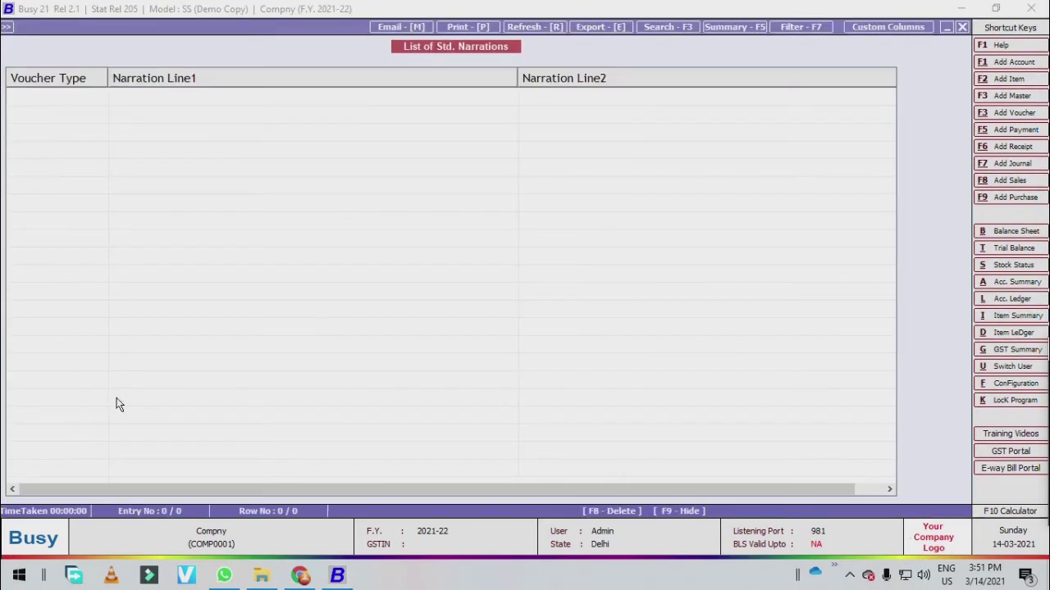
key("Escape")
key("Escape")
key("Escape")
key("Return")
key("Down")
key("Up")
key("Up")
key("Down")
key("Down")
key("Down")
key("Down")
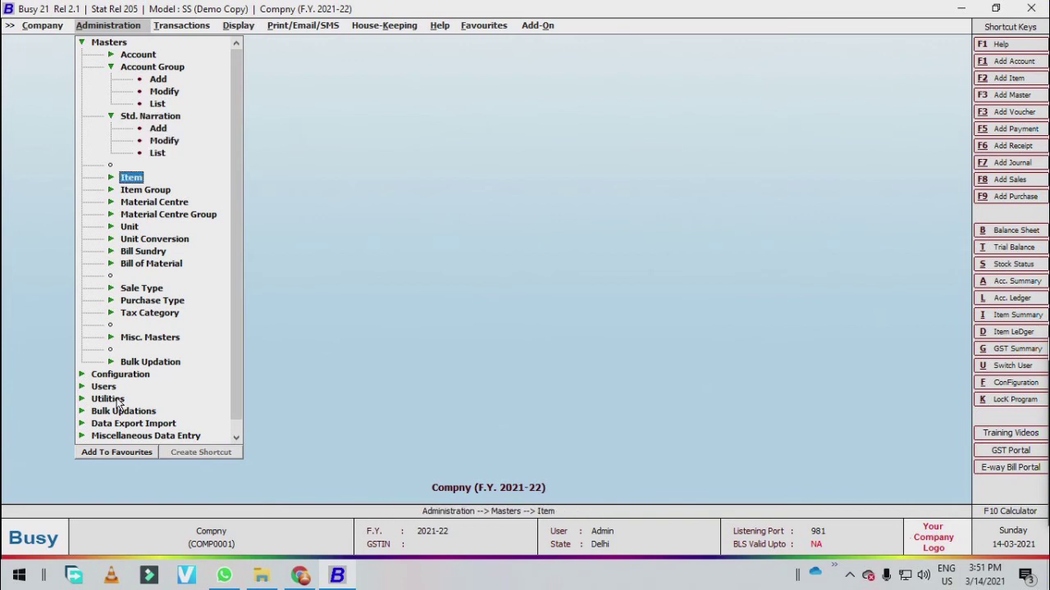
- Add a new item 'Laptop' in group General with unit Pcs
key("Return")
key("Down")
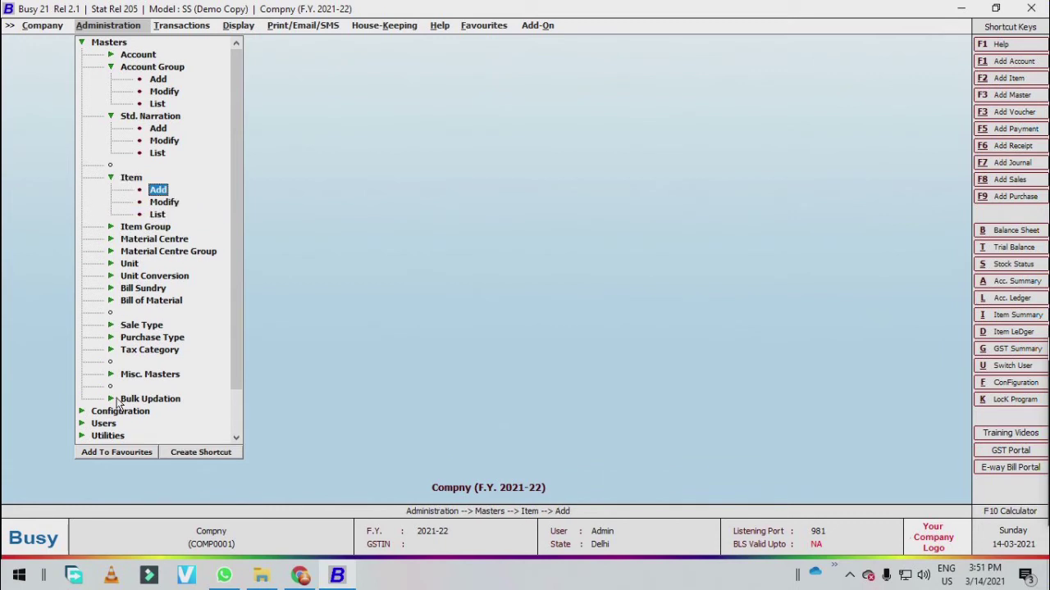
key("Return")
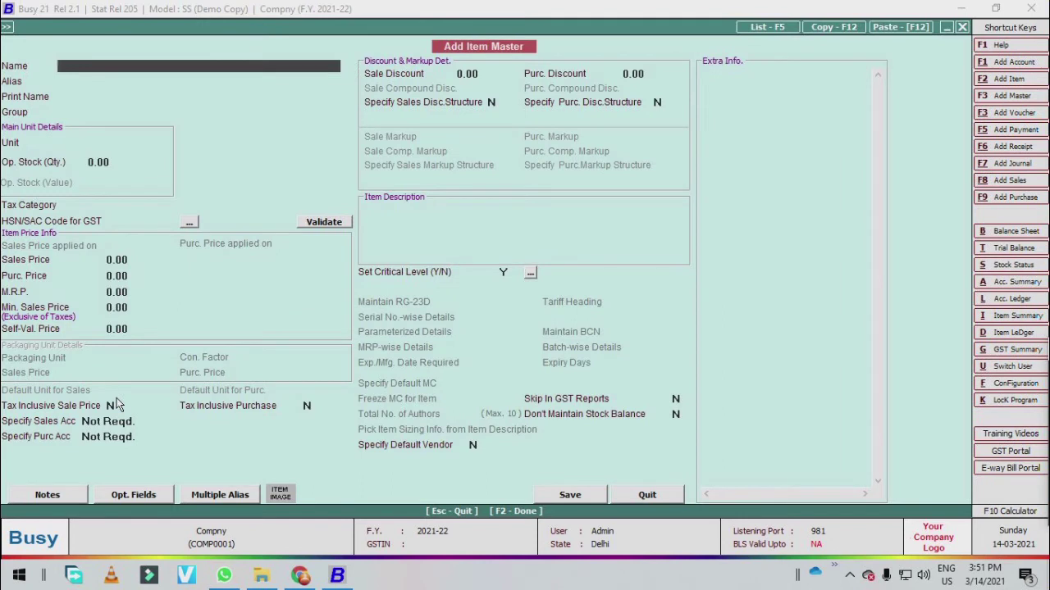
type("Laptop")
key("Return")
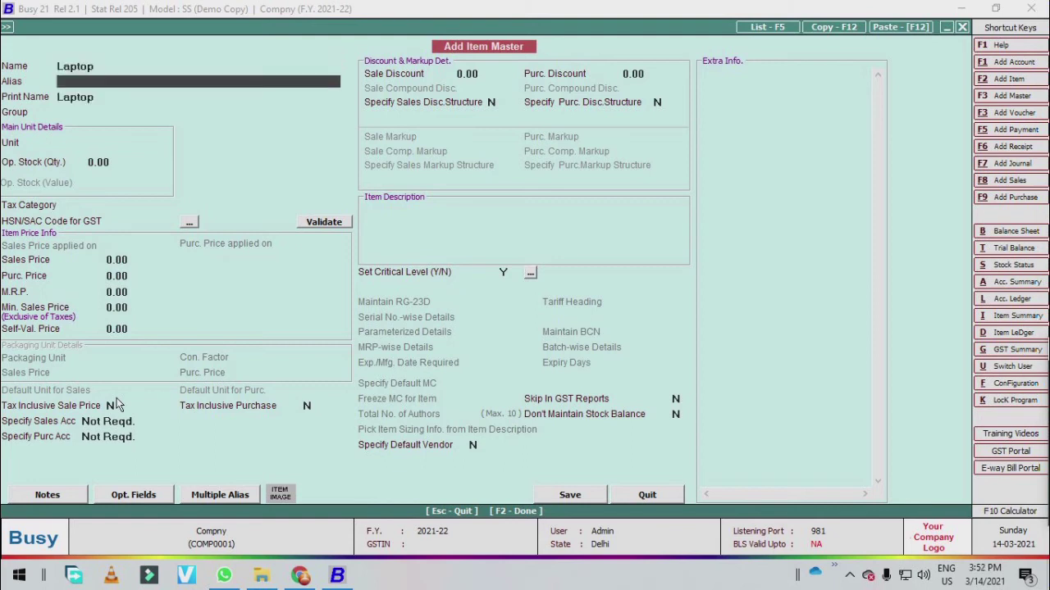
key("Return")
key("Return")
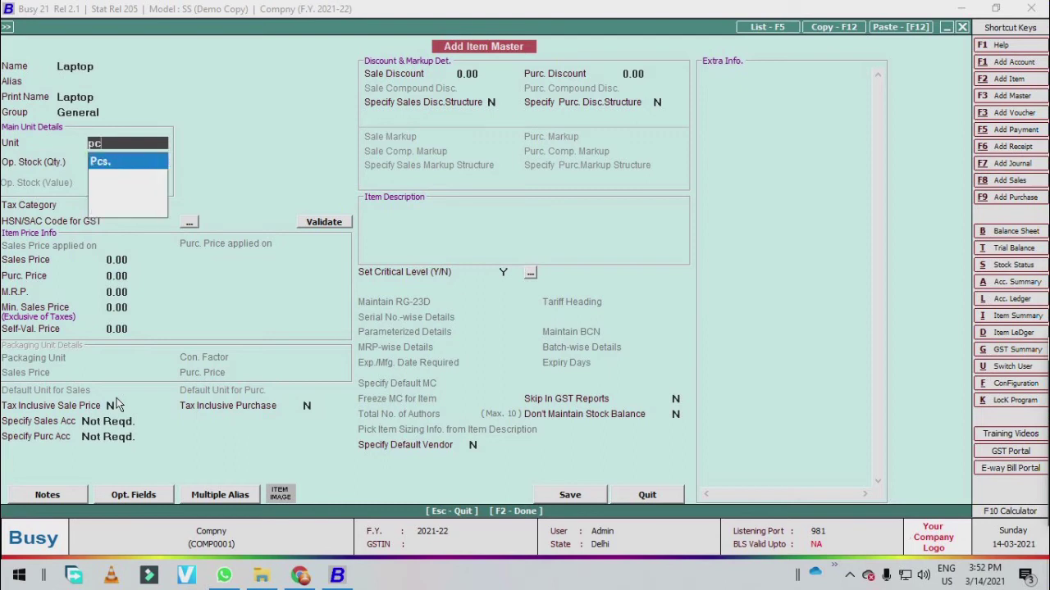
key("Return")
key("Return")
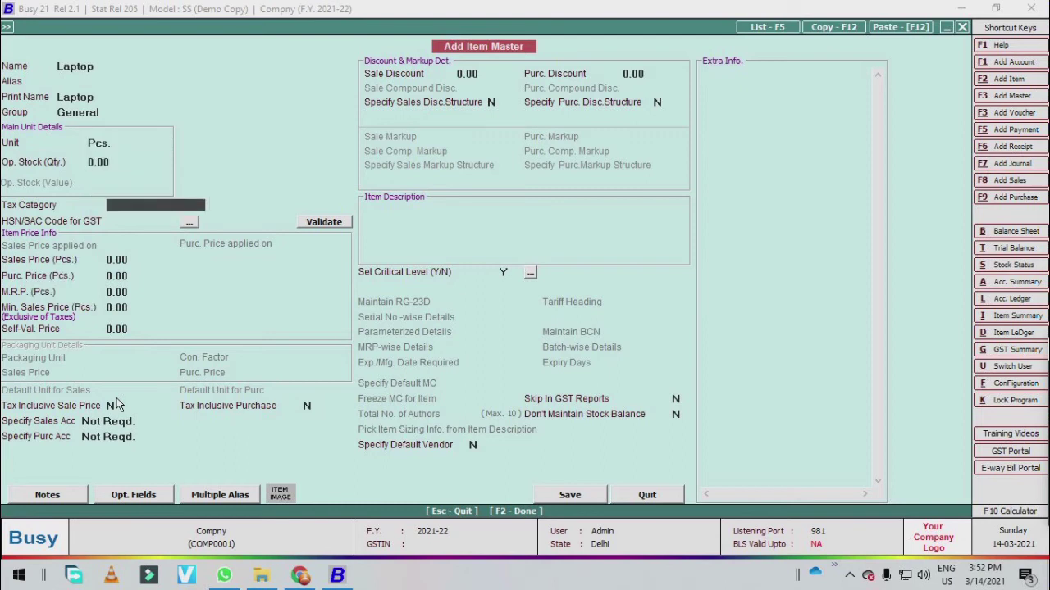
- Enter an opening stock of 54 Pcs. for Laptop
key("Up")
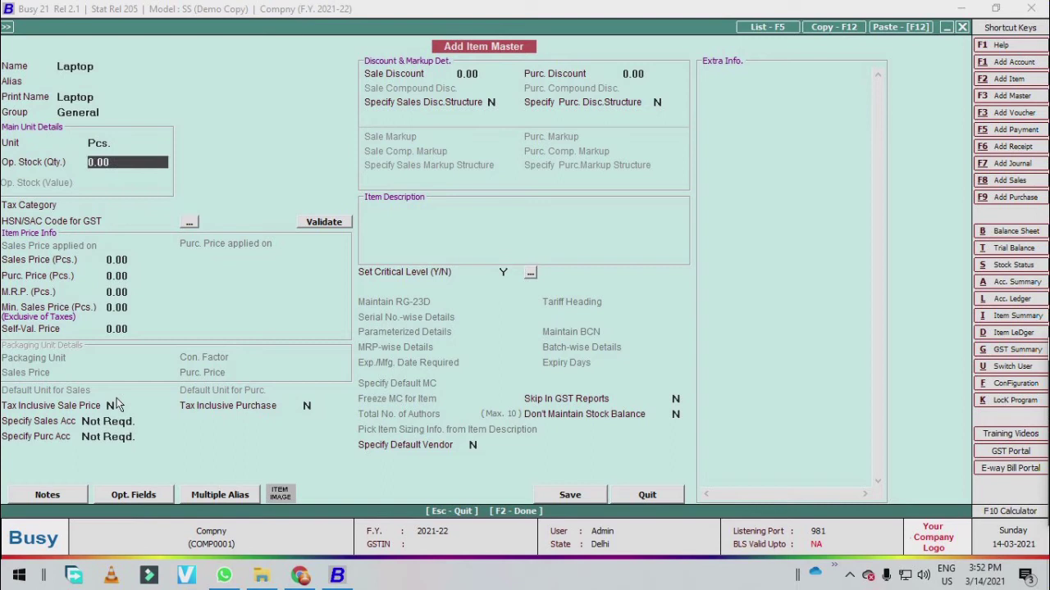
key("Return")
key("Up")
key("Up")
key("Return")
type("54")
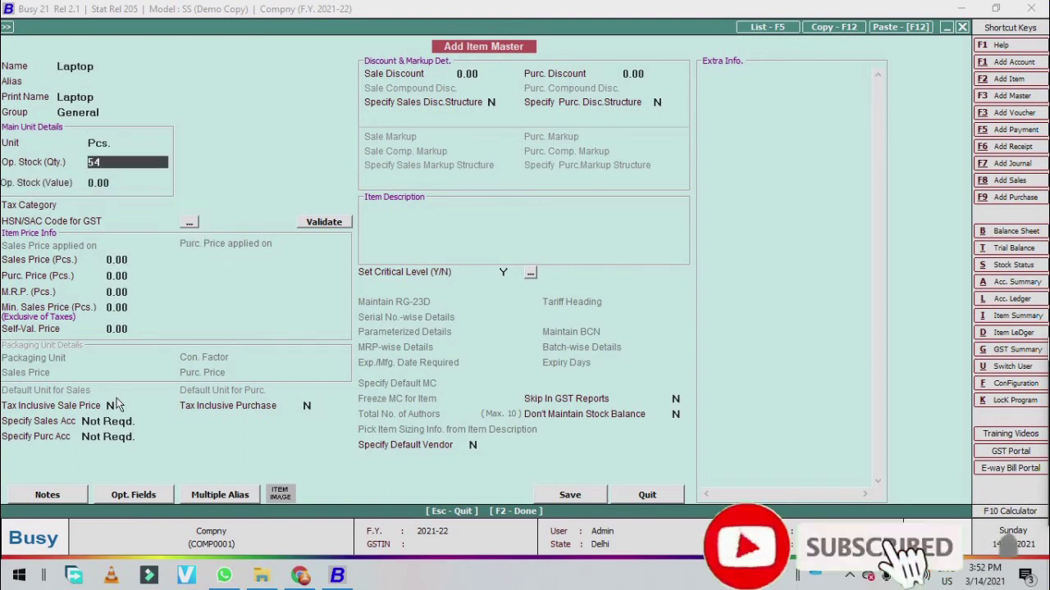
key("Return")
key("Return")
key("Up")
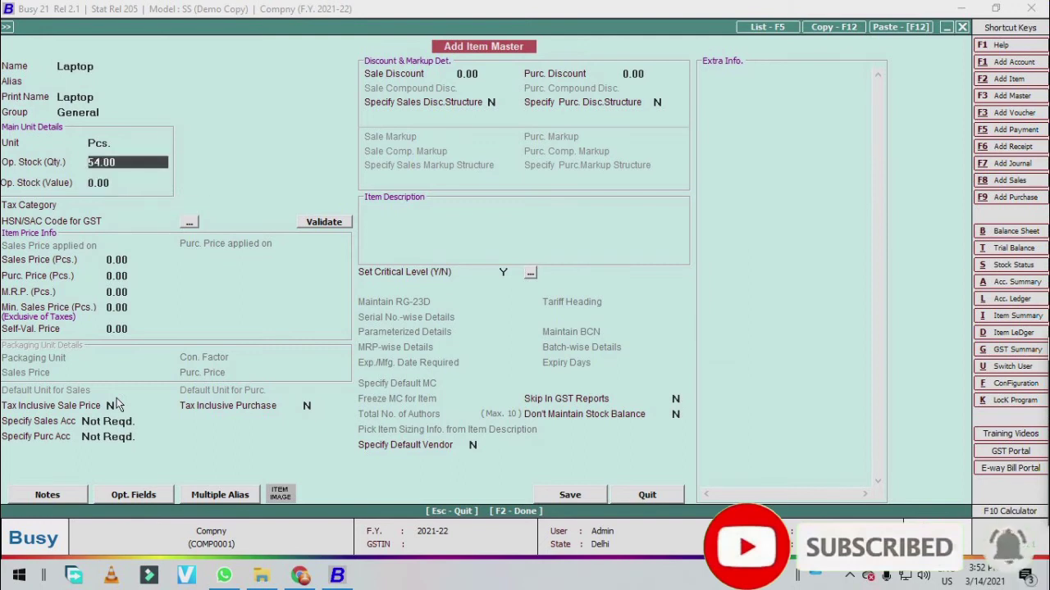
key("Return")
key("Return")
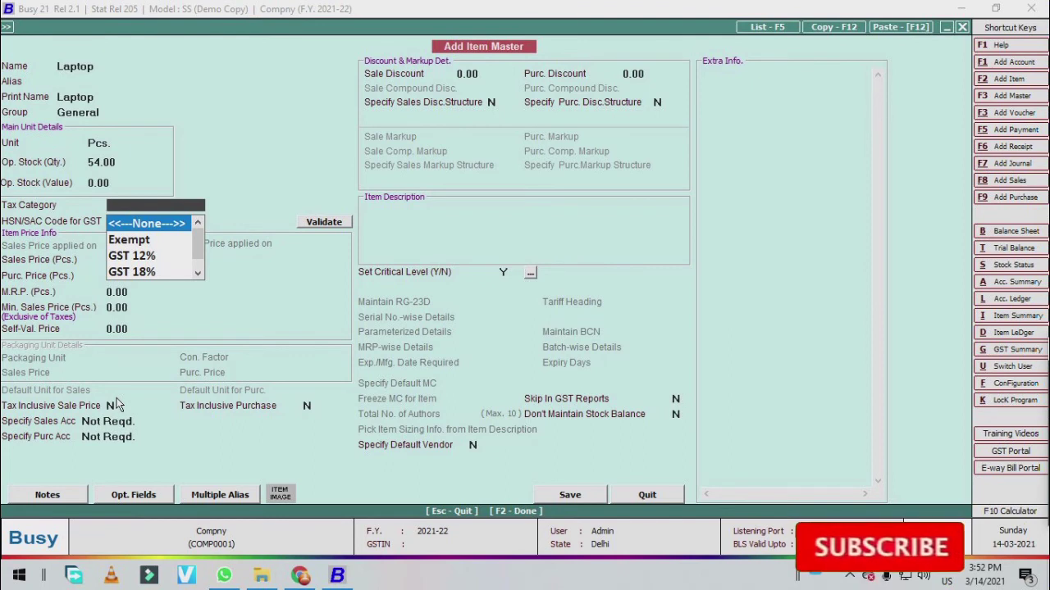
- Set Laptop's tax category to Exempt
key("Down")
key("Return")
type("e")
key("Down")
key("Down")
key("Down")
key("Down")
key("Down")
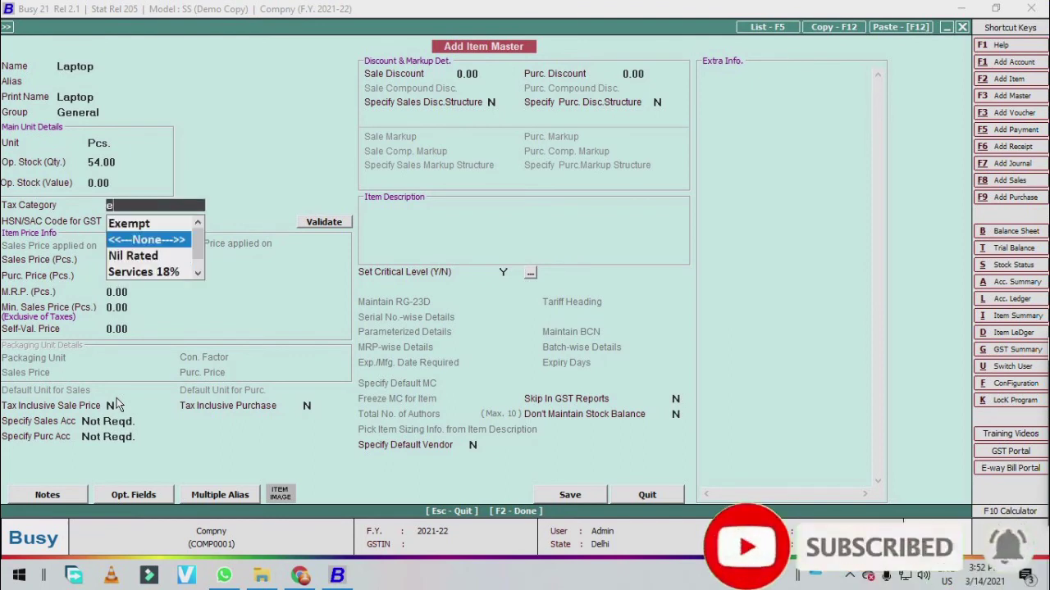
key("Up")
key("Up")
key("BackSpace")
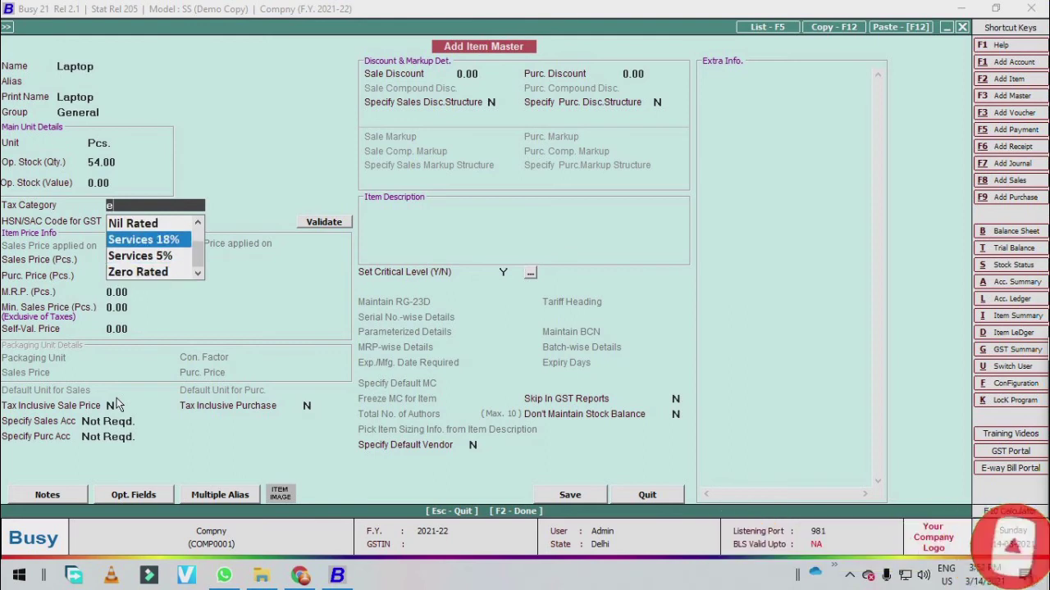
key("Down")
key("Return")
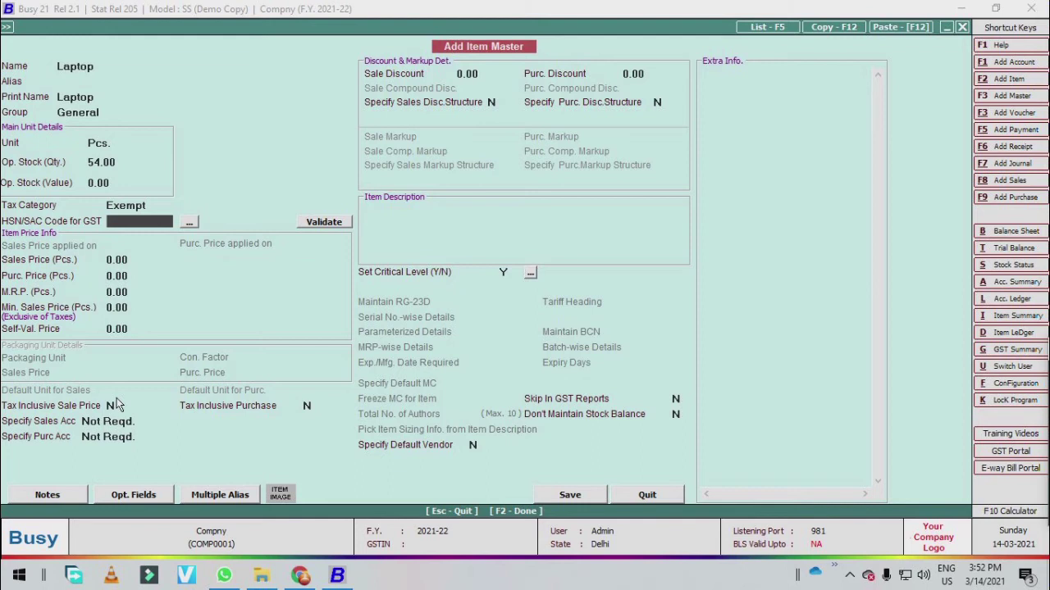
- Give Laptop a sales price of 25,000 and skip the remaining price fields
key("Return")
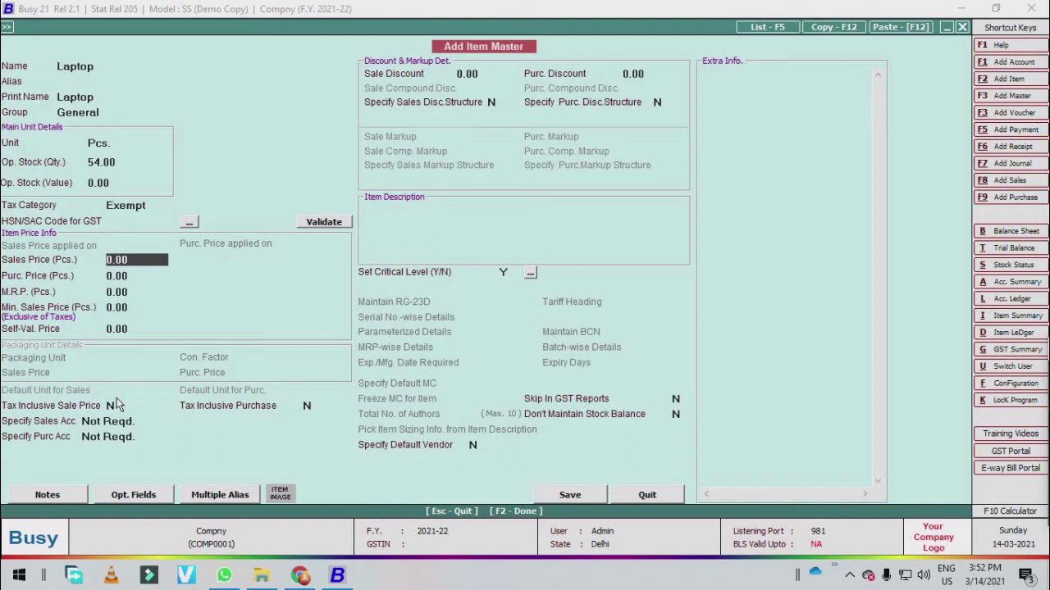
type("25000")
key("Return")
key("Return")
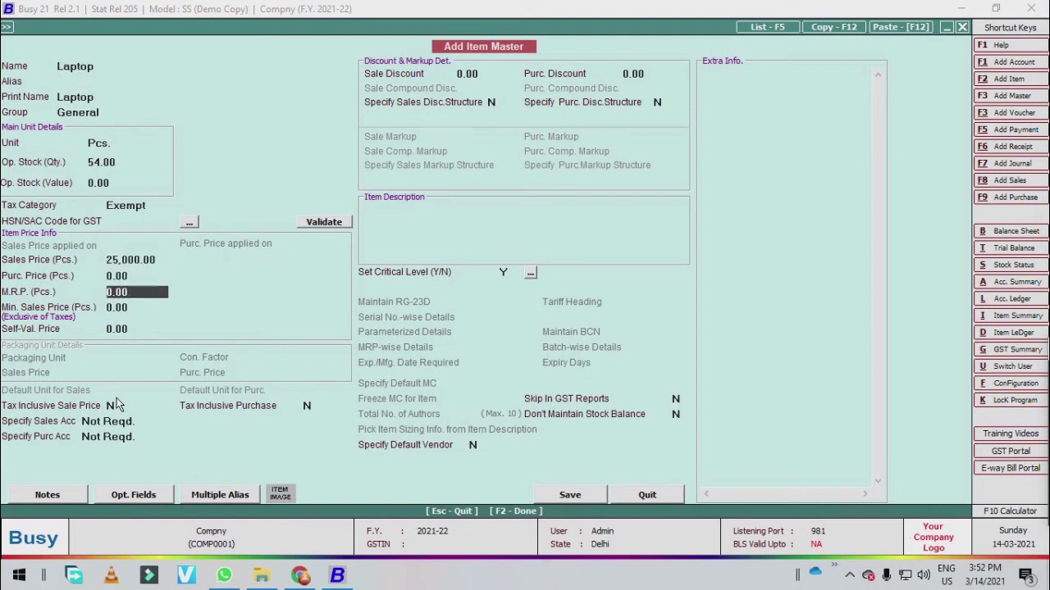
key("Return")
key("Return")
key("Return")
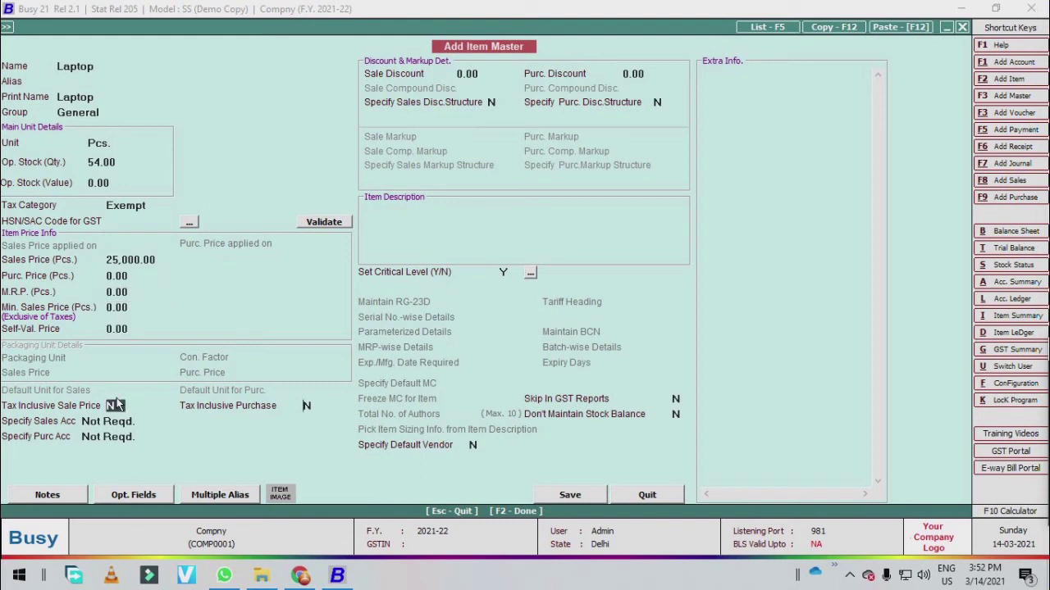
key("Return")
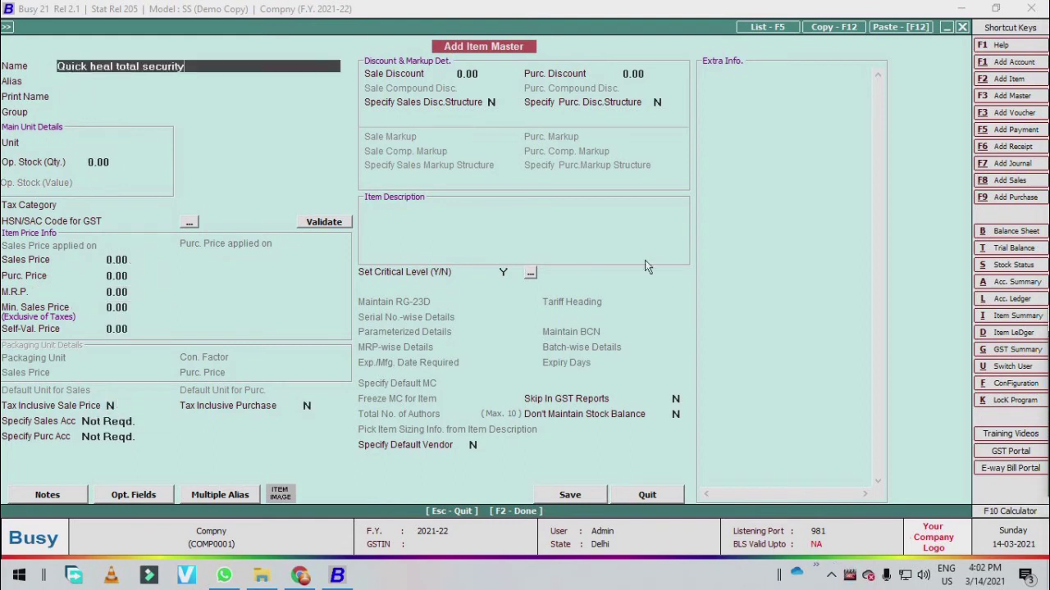
- Enter the item Quick Heal Total Security under group Software with unit Pcs
key("Return")
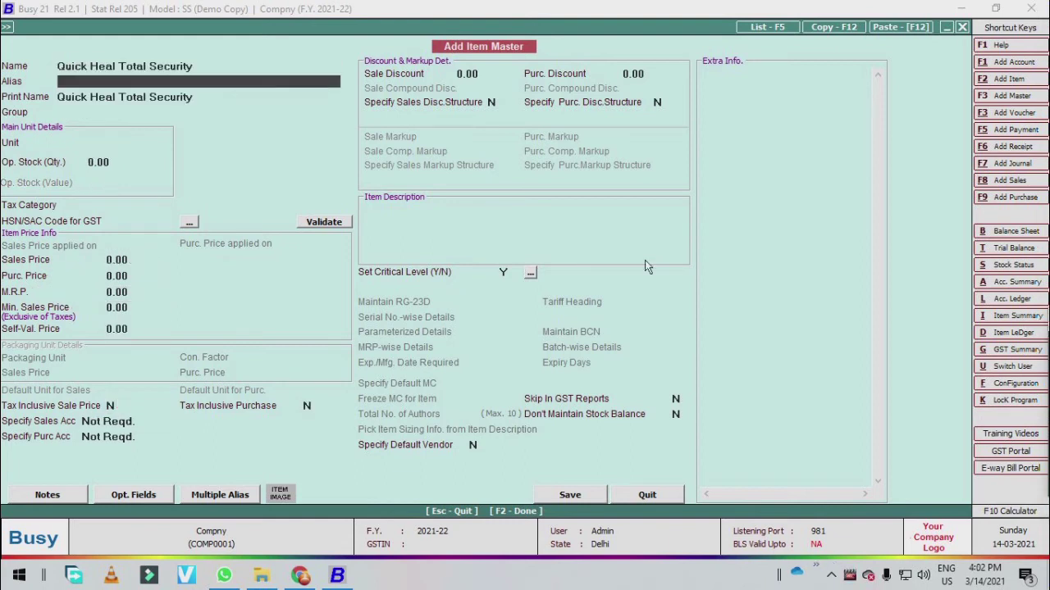
key("Return")
key("Return")
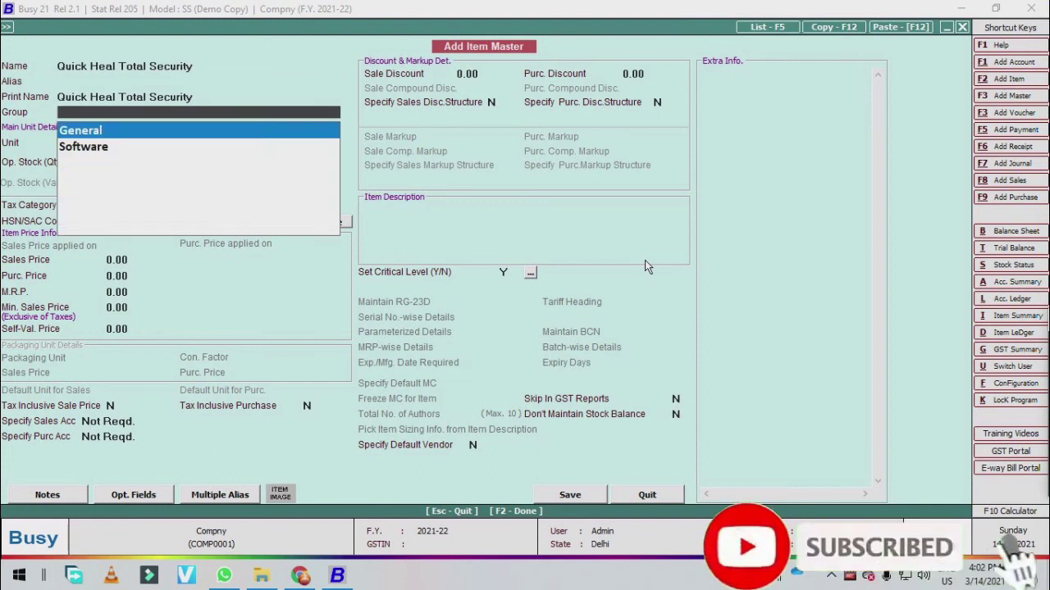
key("Down")
key("Return")
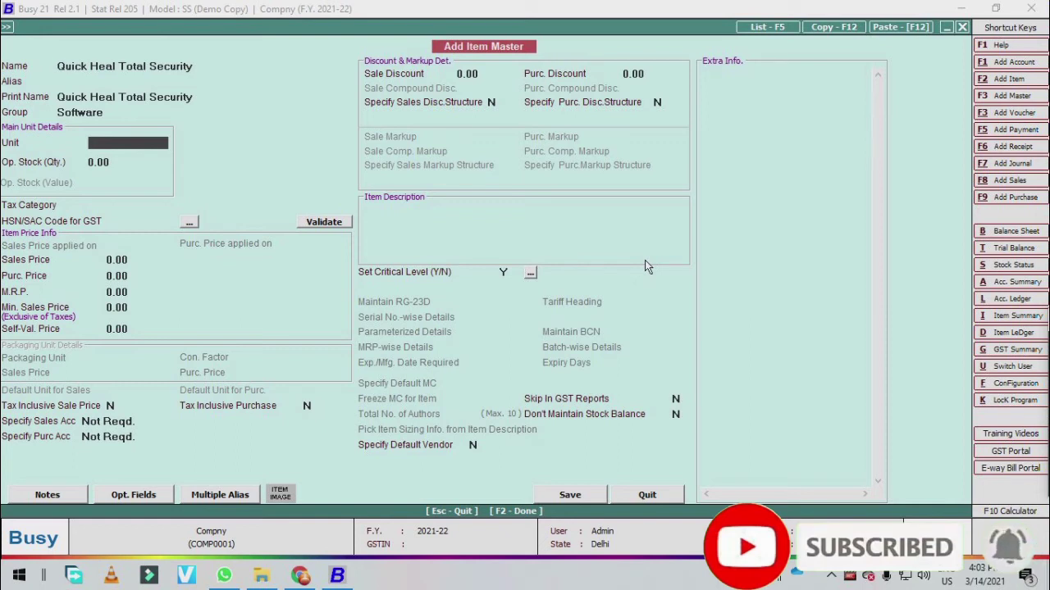
key("Return")
key("Return")
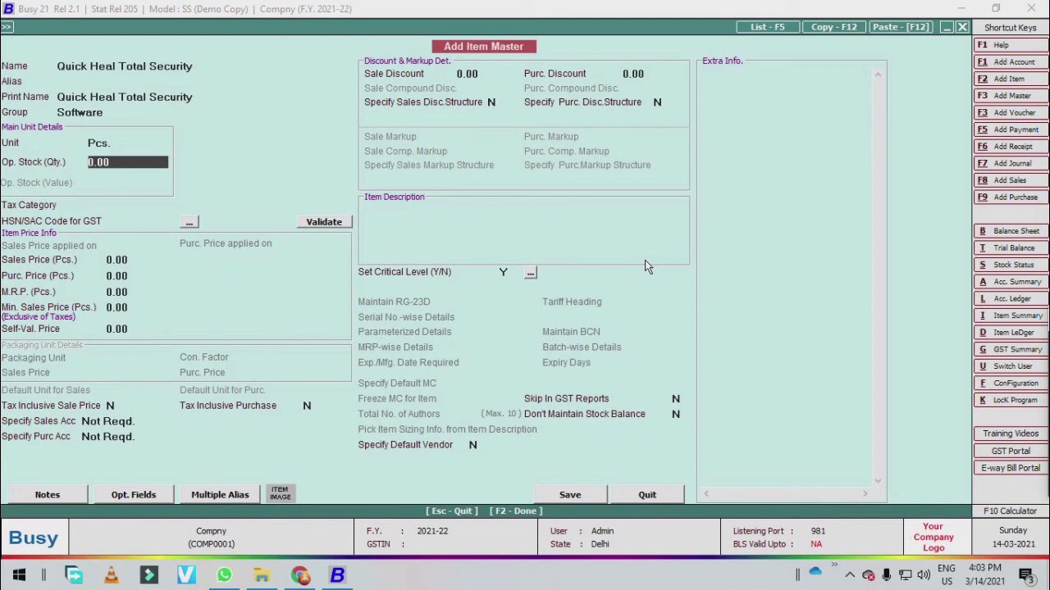
- Enter opening stock 50 with no tax category, and sales price 2,000.00
type("5")
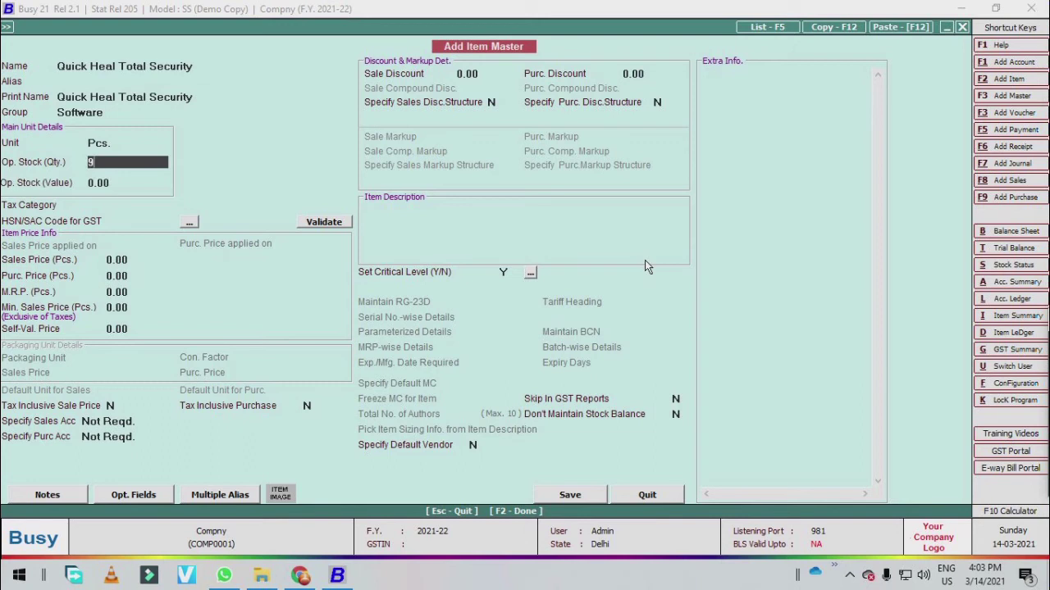
type("0")
key("Return")
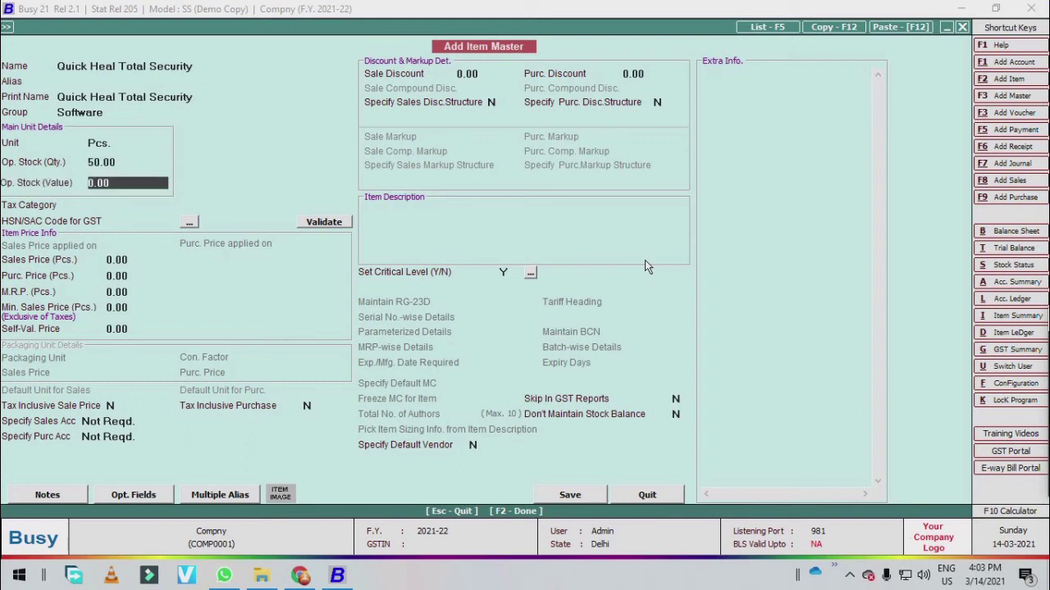
key("Return")
key("Return")
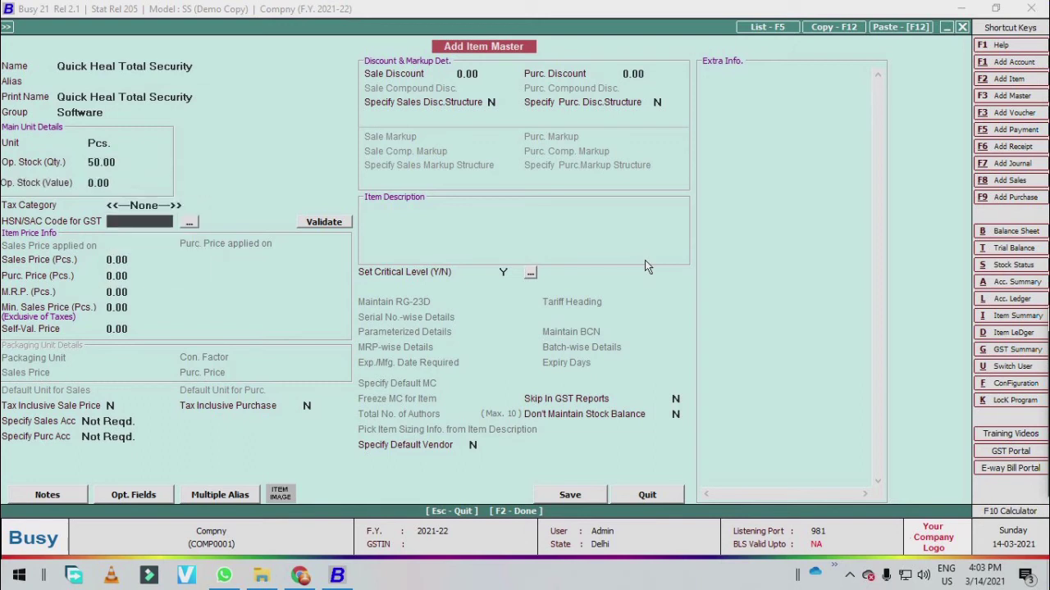
key("Return")
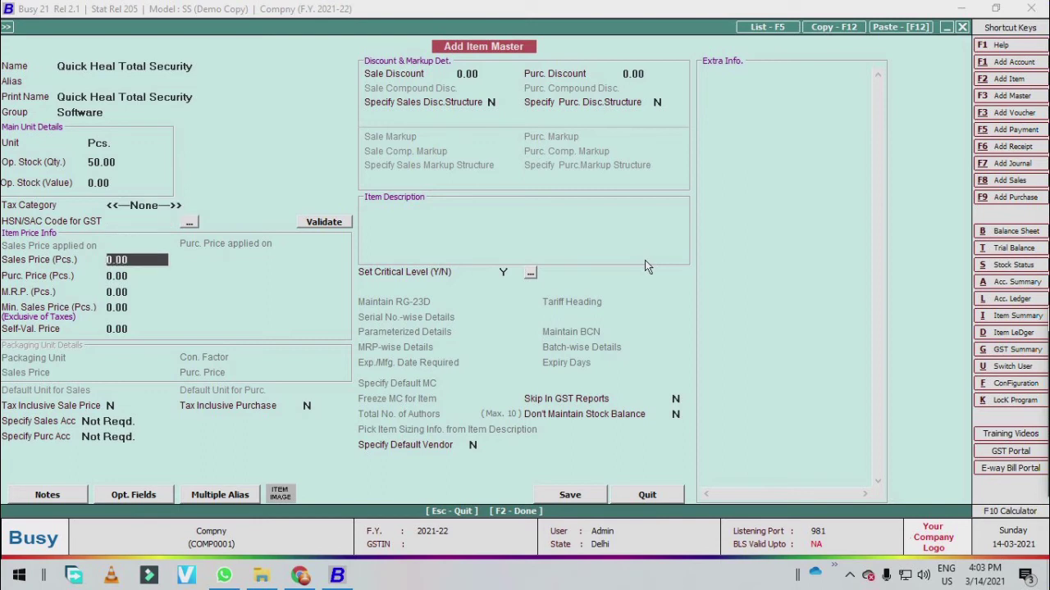
key("Up")
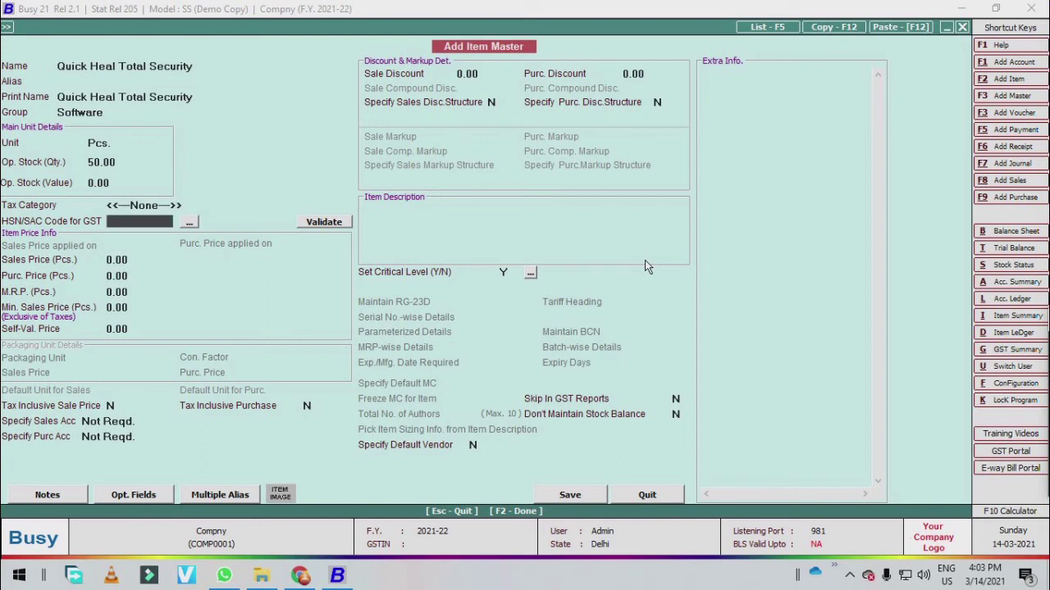
key("Return")
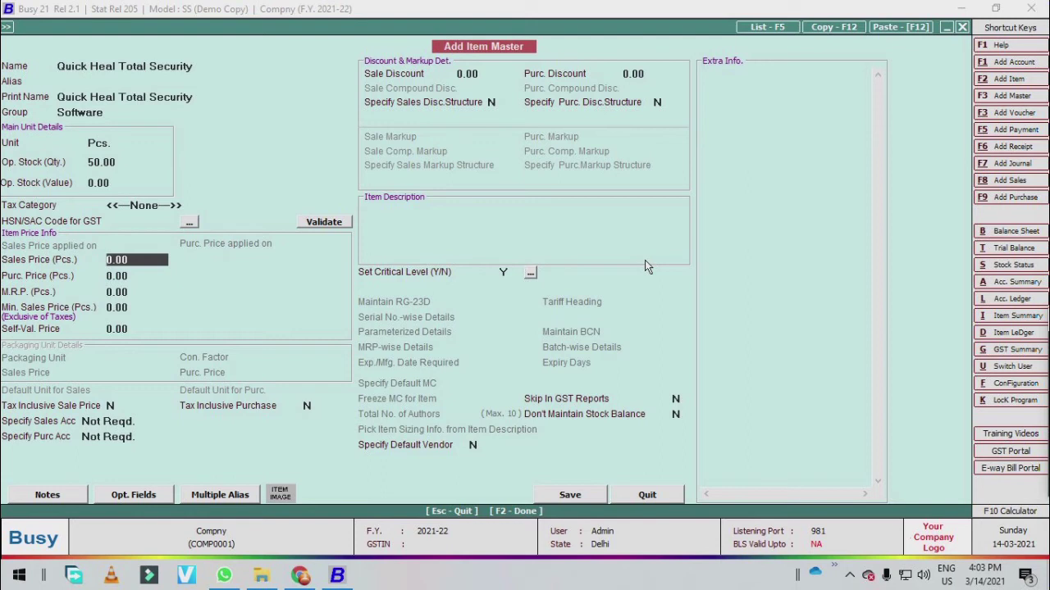
type("2000")
key("Return")
key("Return")
key("Return")
key("Return")
key("Return")
key("Return")
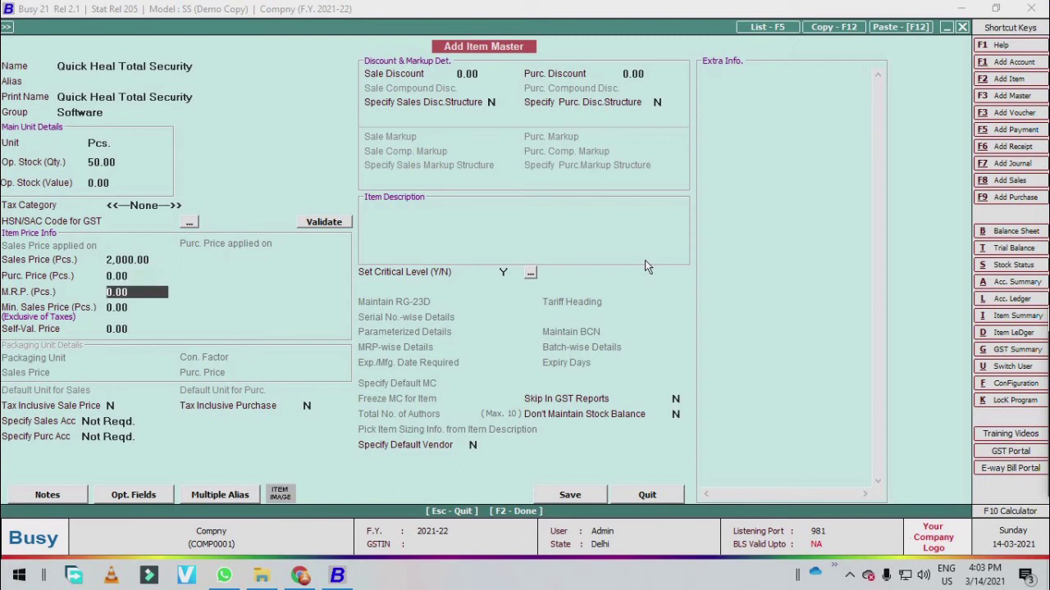
key("Return")
key("Return")
key("Return")
key("Return")
key("Return")
key("Return")
key("Return")
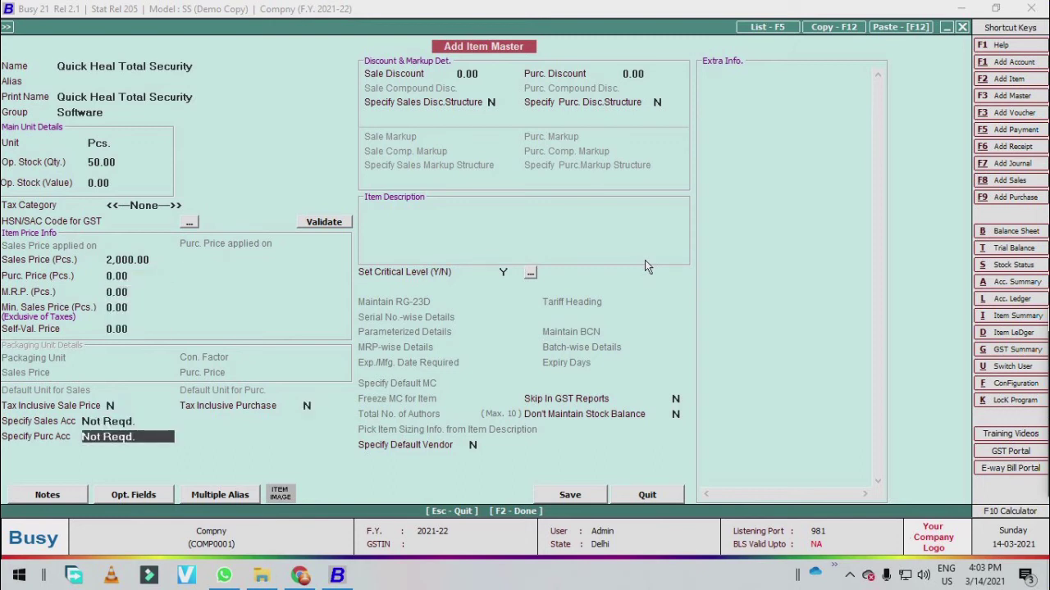
- Give Quick Heal Total Security a 10.00 sale discount and bring up Define Critical Levels
key("Up")
key("Up")
key("Up")
key("Up")
key("Up")
key("Up")
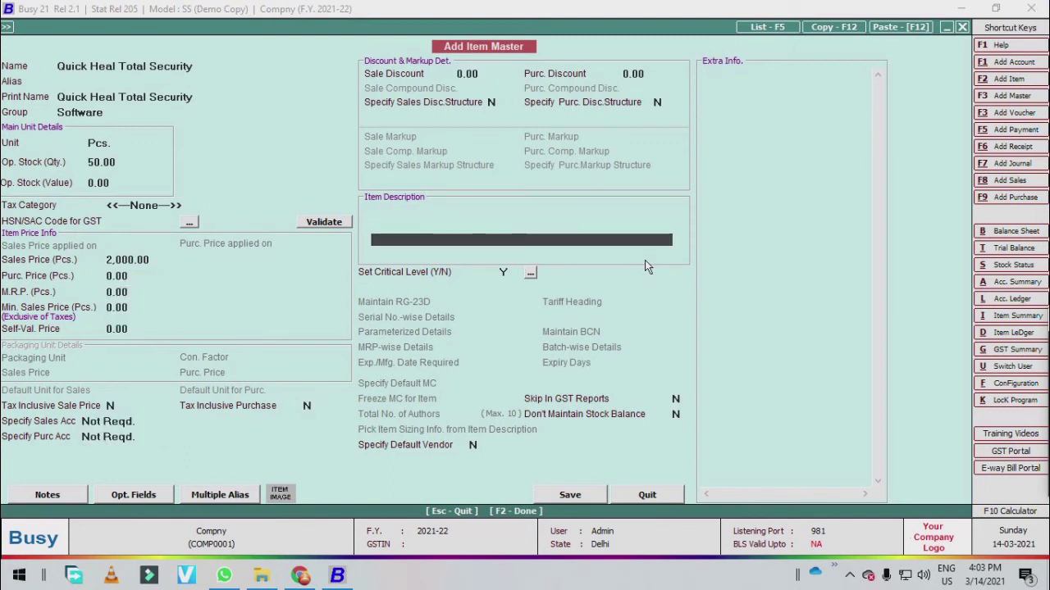
key("Return")
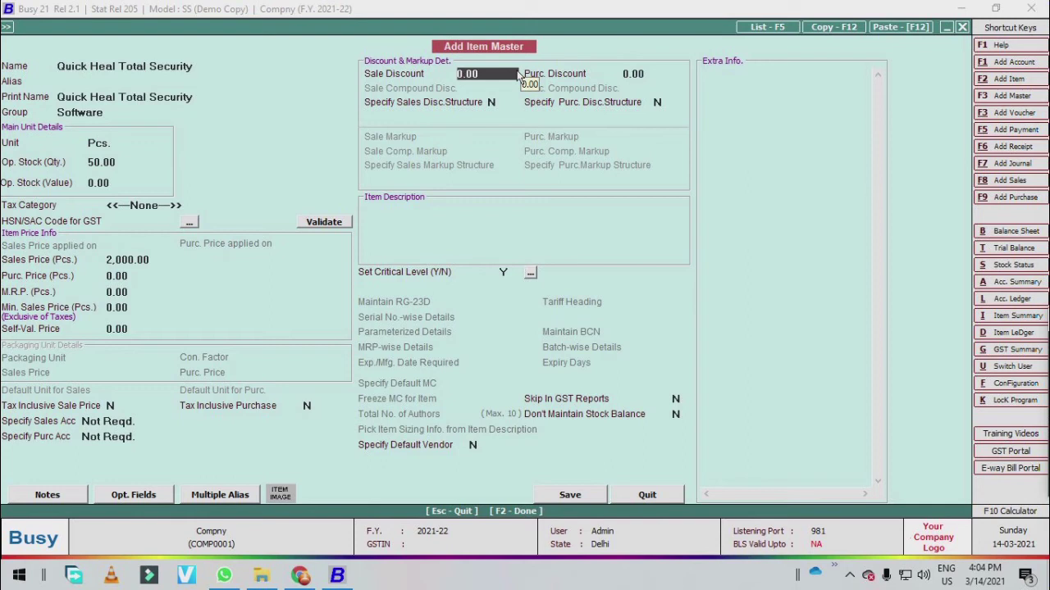
type("10")
key("Return")
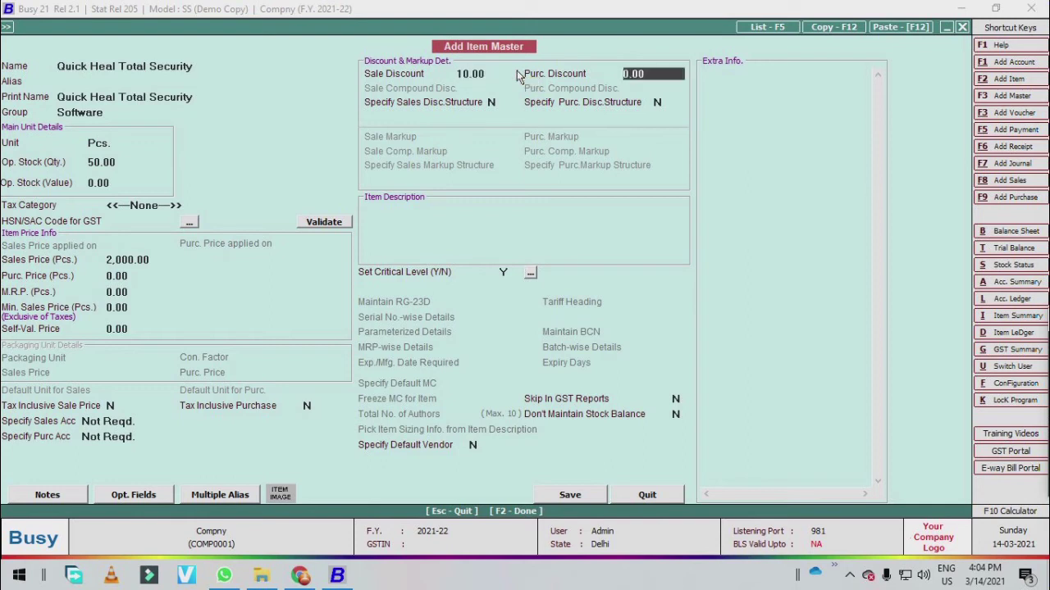
key("Return")
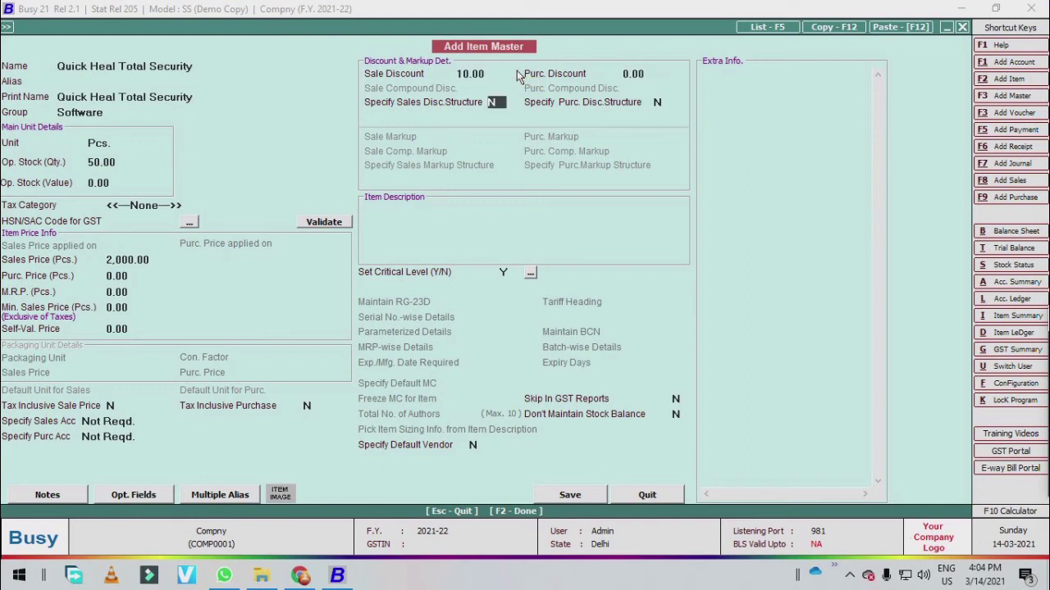
key("Return")
key("Return")
key("Return")
key("Return")
key("Return")
left_click(530, 274)
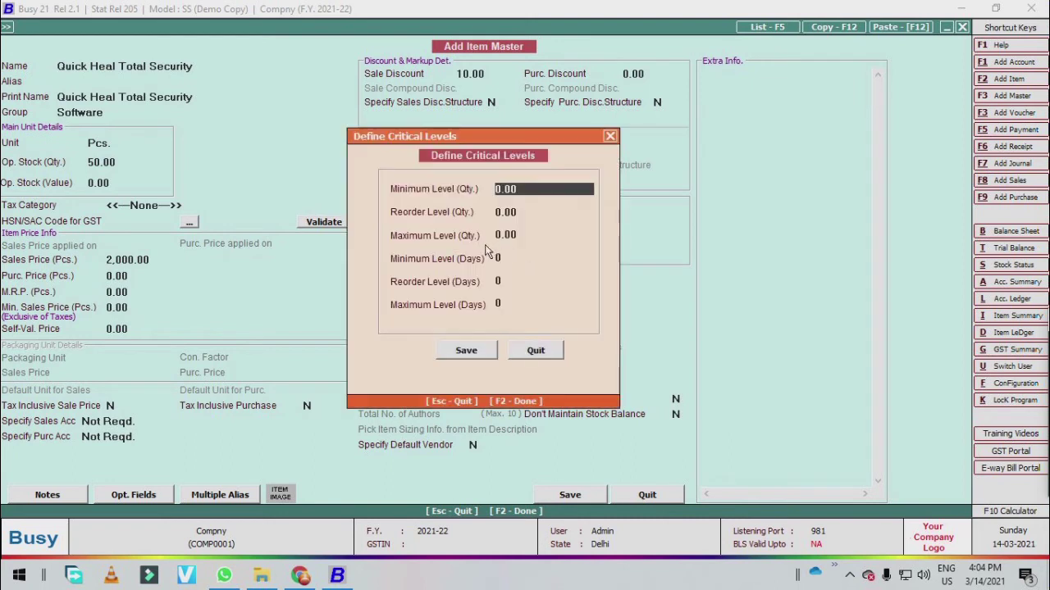
- Set quantity critical levels: minimum 10, reorder 5, maximum 15 pieces
left_click_drag(447, 140, 340, 133)
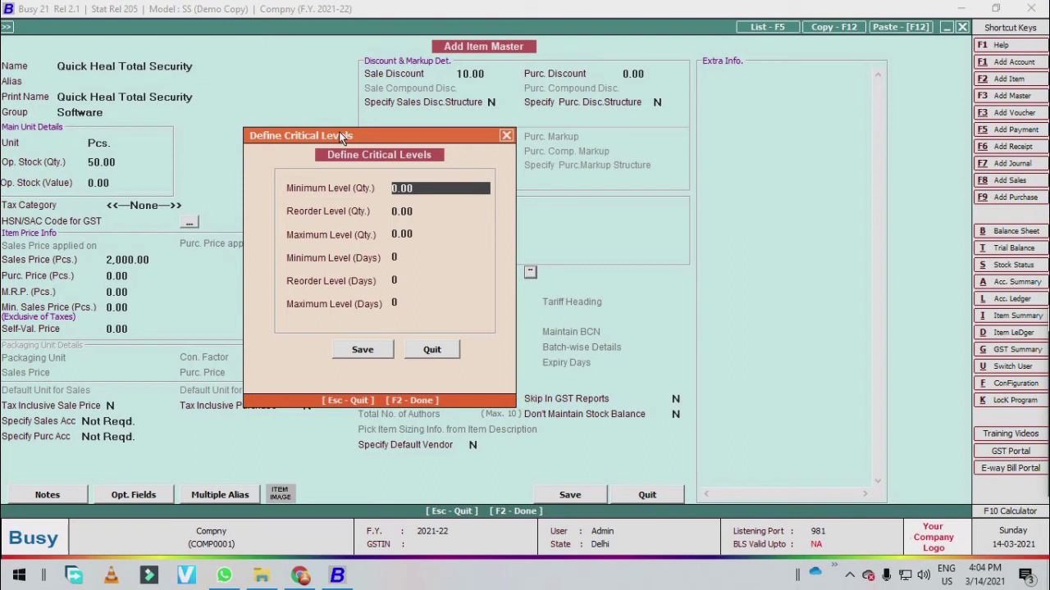
type("10")
key("Return")
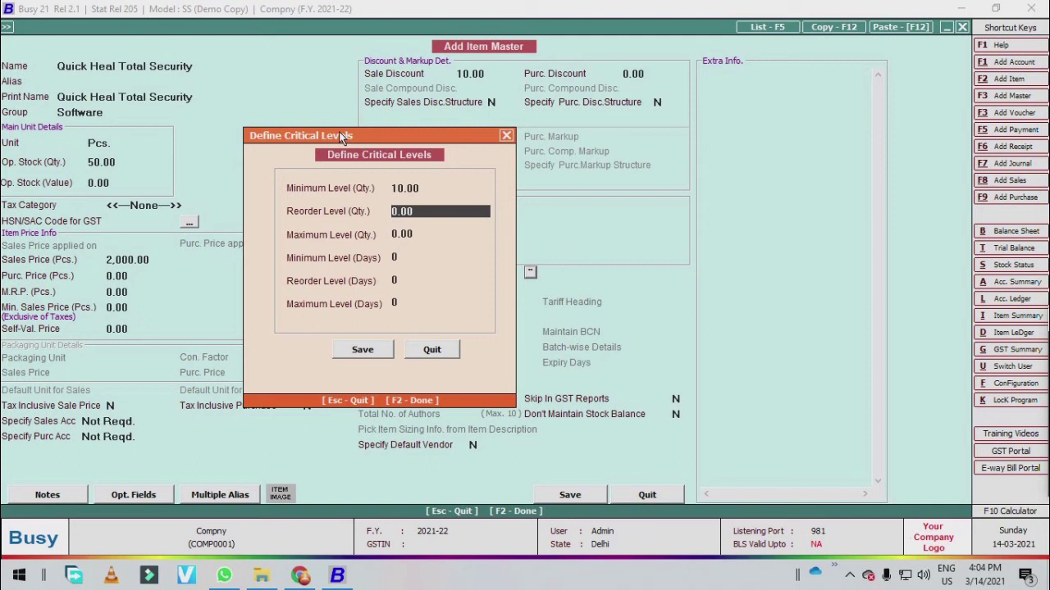
type("5")
key("Return")
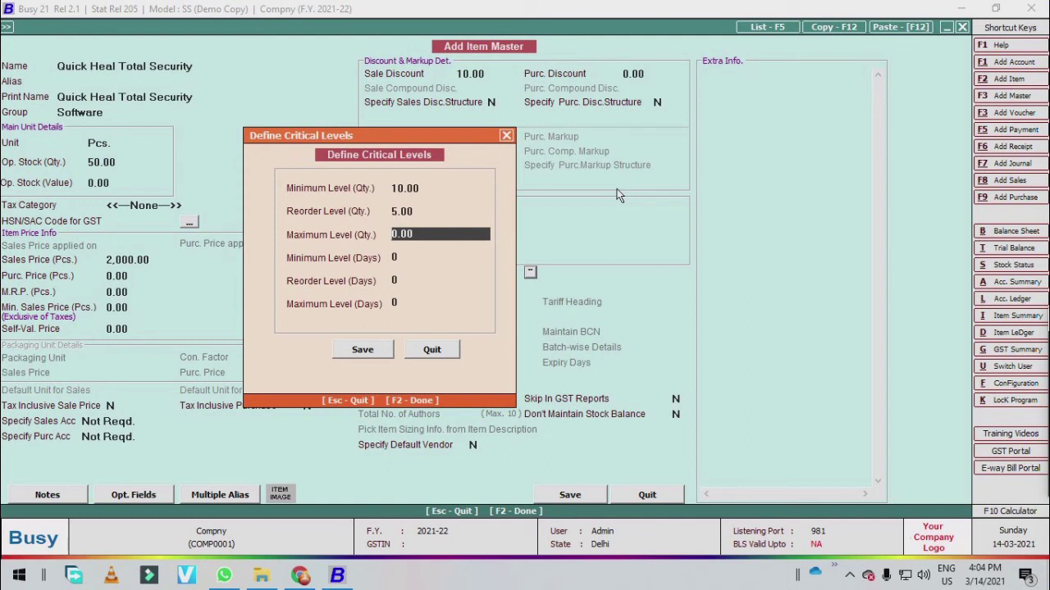
type("15")
key("Return")
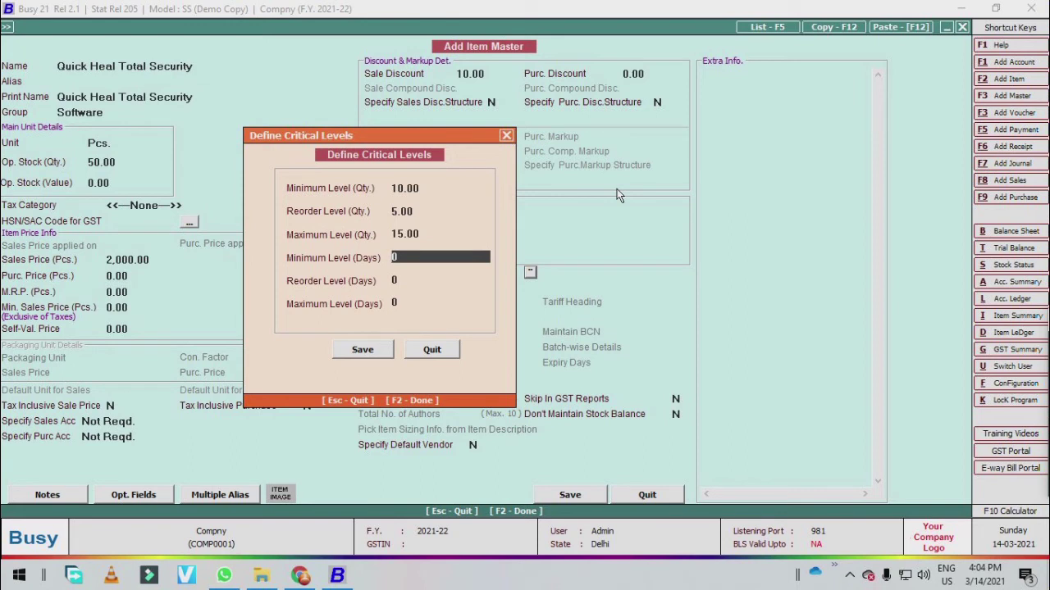
- Set day levels to minimum 5 and reorder 10, then save the critical levels
type("5")
key("Return")
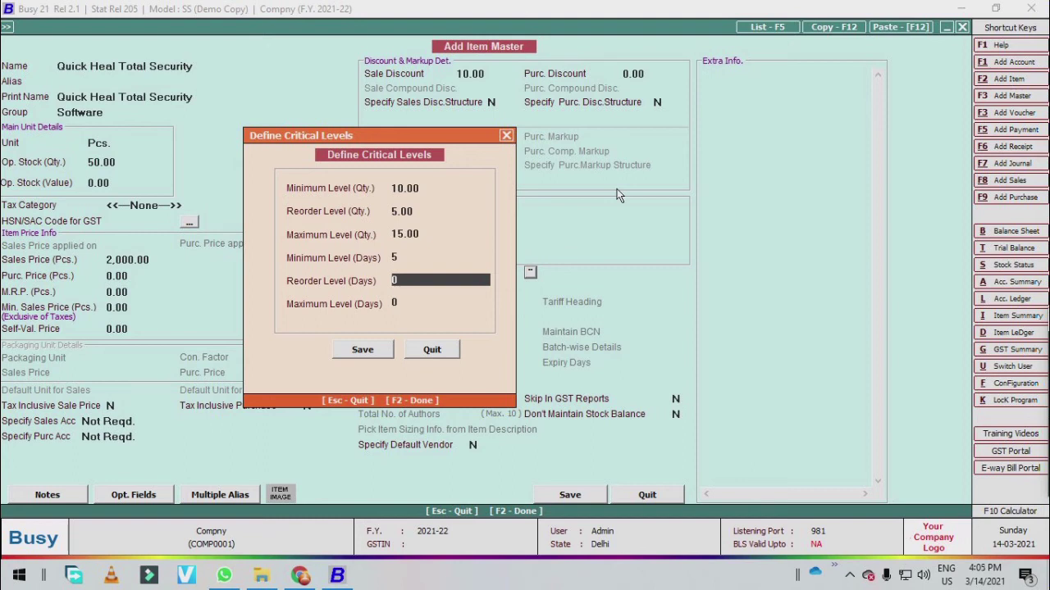
type("5")
key("Return")
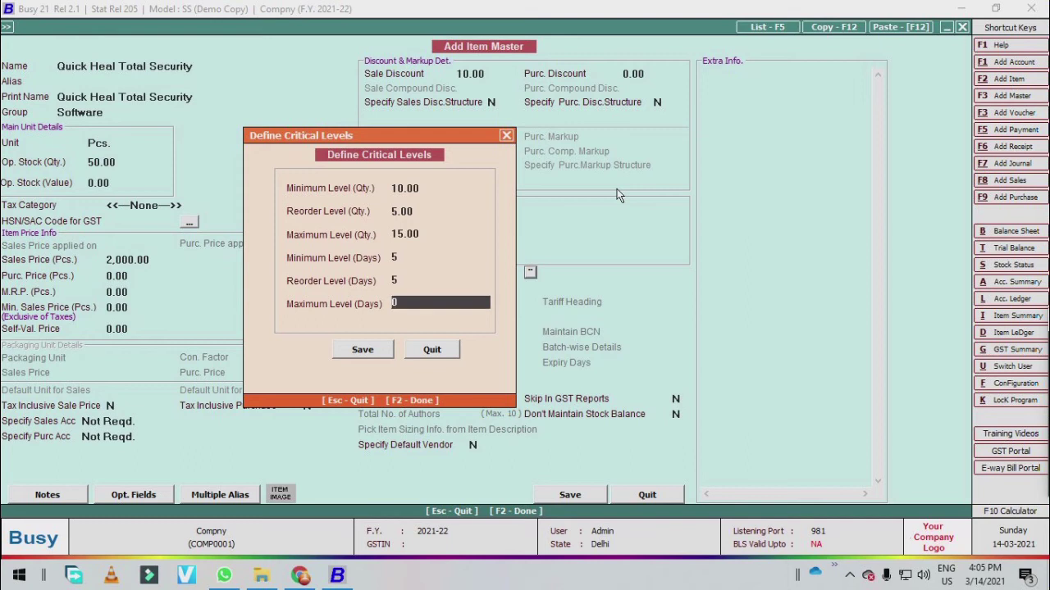
key("Up")
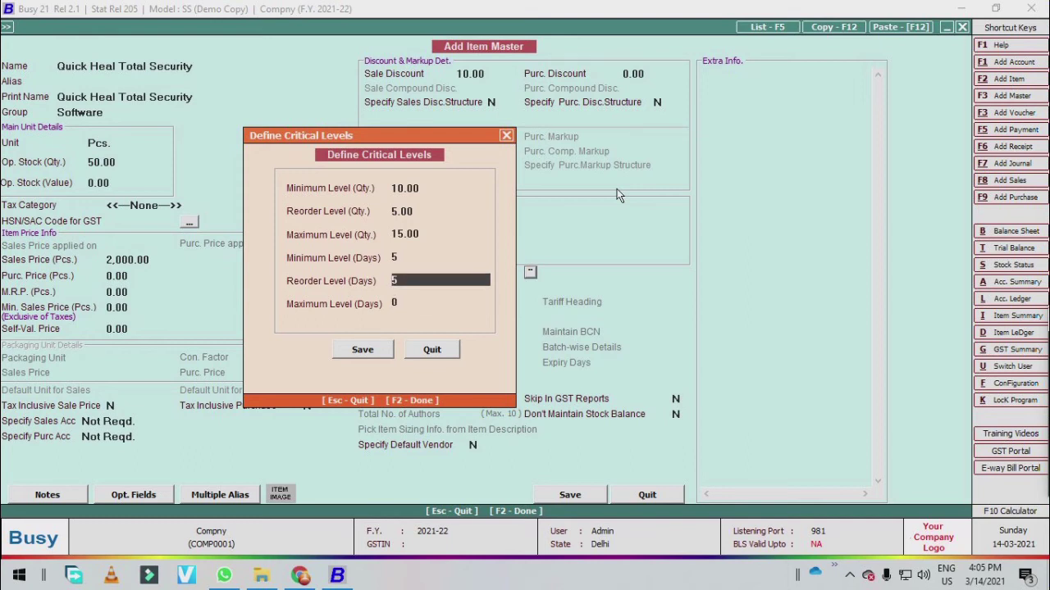
type("10")
key("Return")
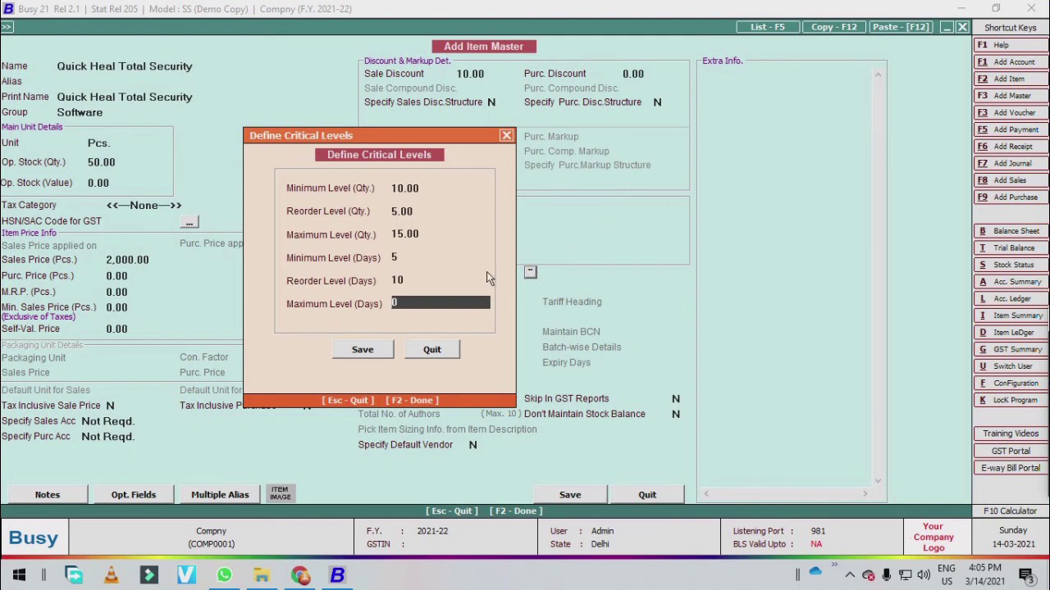
left_click(358, 350)
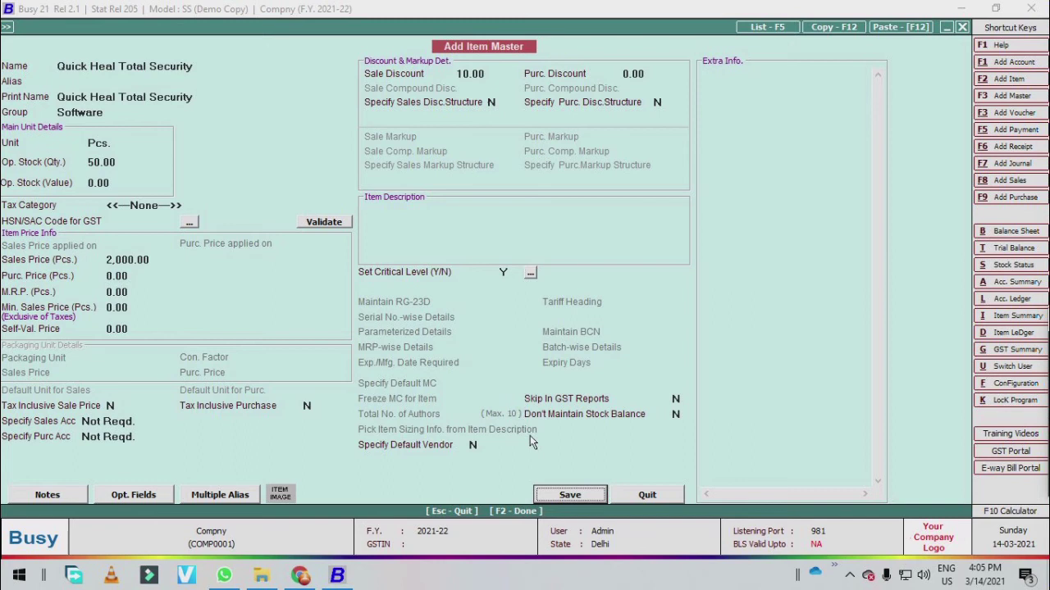
- Save Quick Heal Total Security despite the missing HSN/SAC code and close Add Item Master
left_click(574, 495)
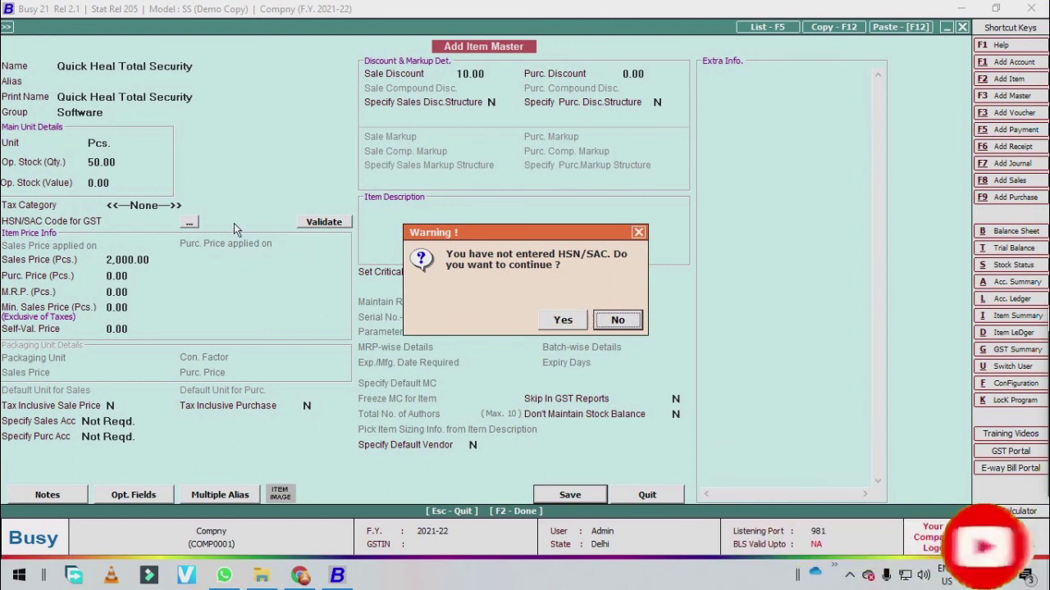
left_click(563, 320)
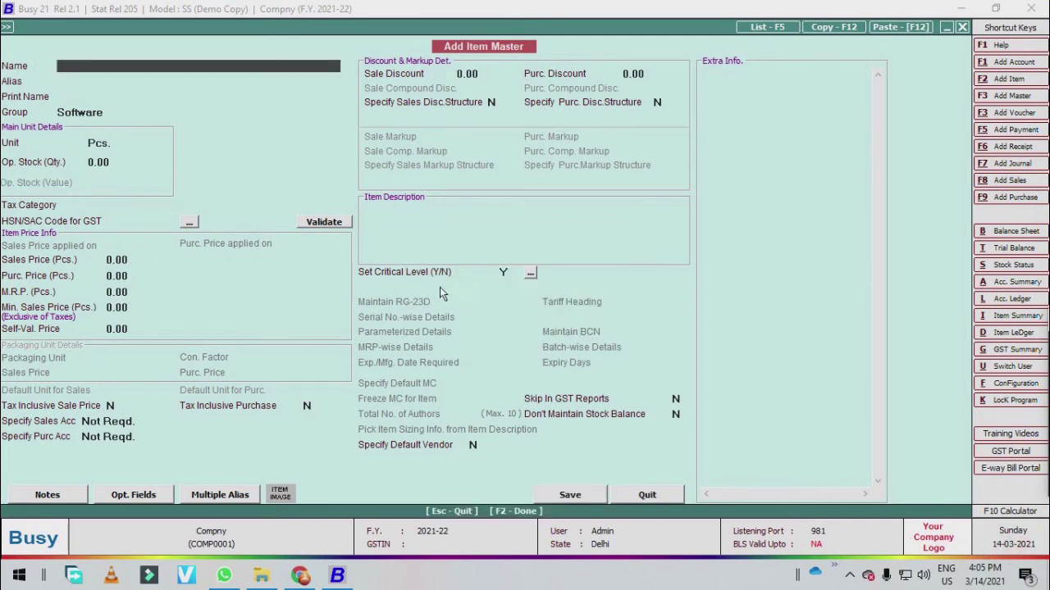
key("Escape")
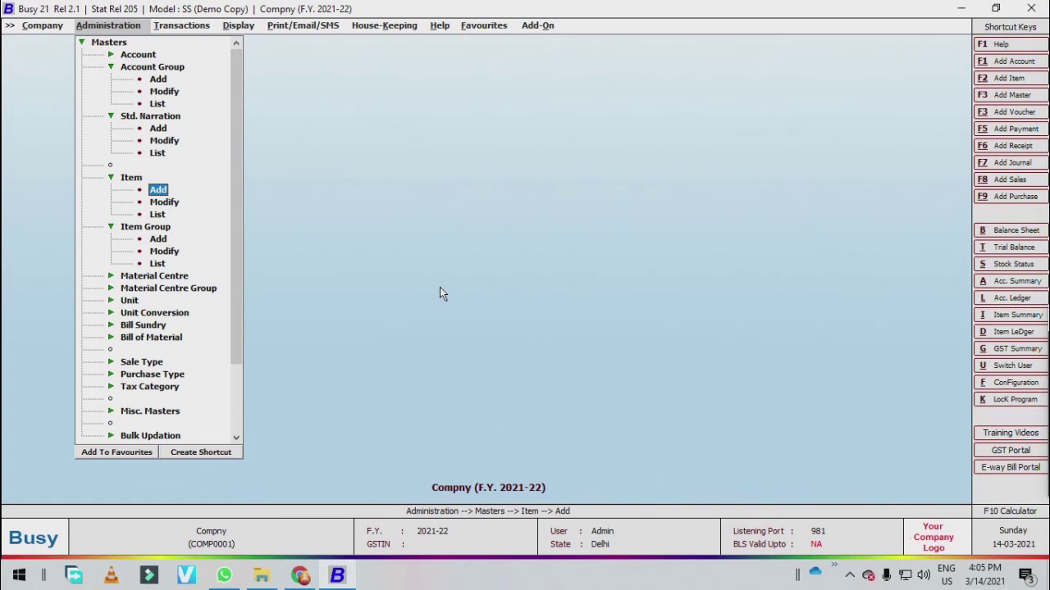
- Show the item list on screen for all items with the default filters
key("Down")
key("Down")
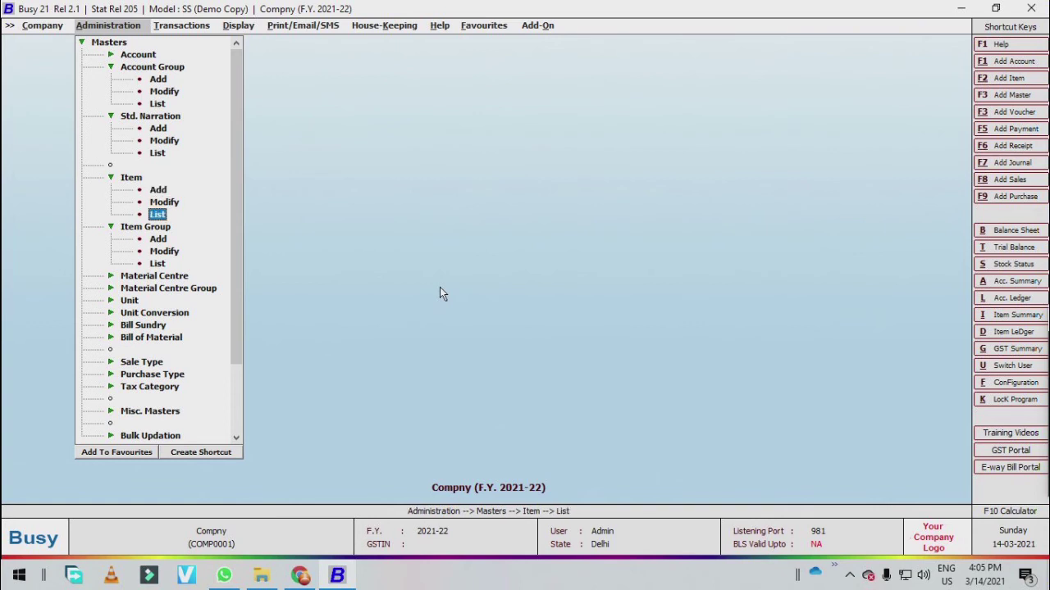
key("Return")
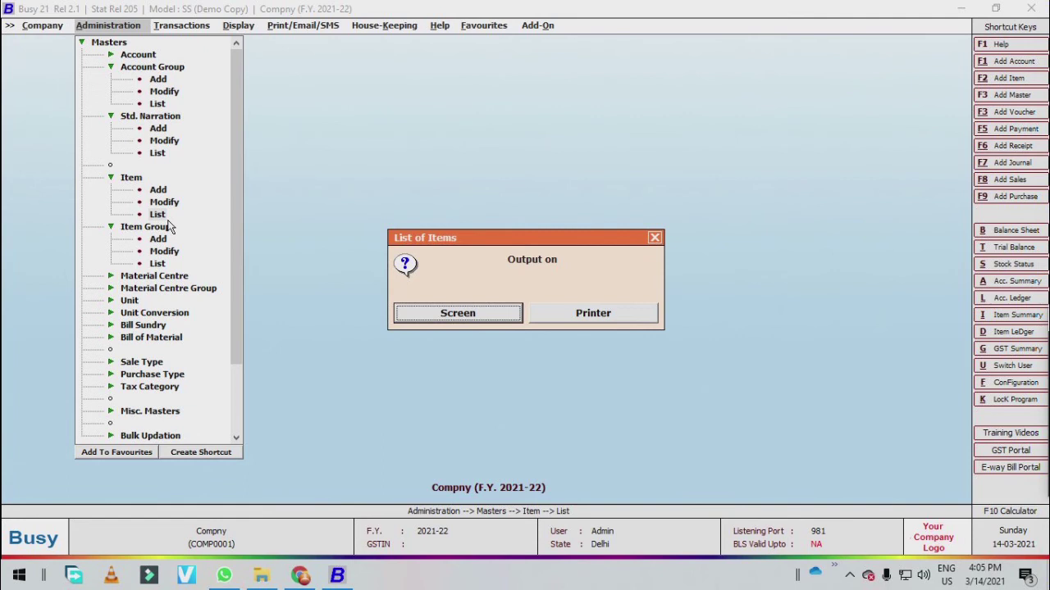
key("Return")
key("Return")
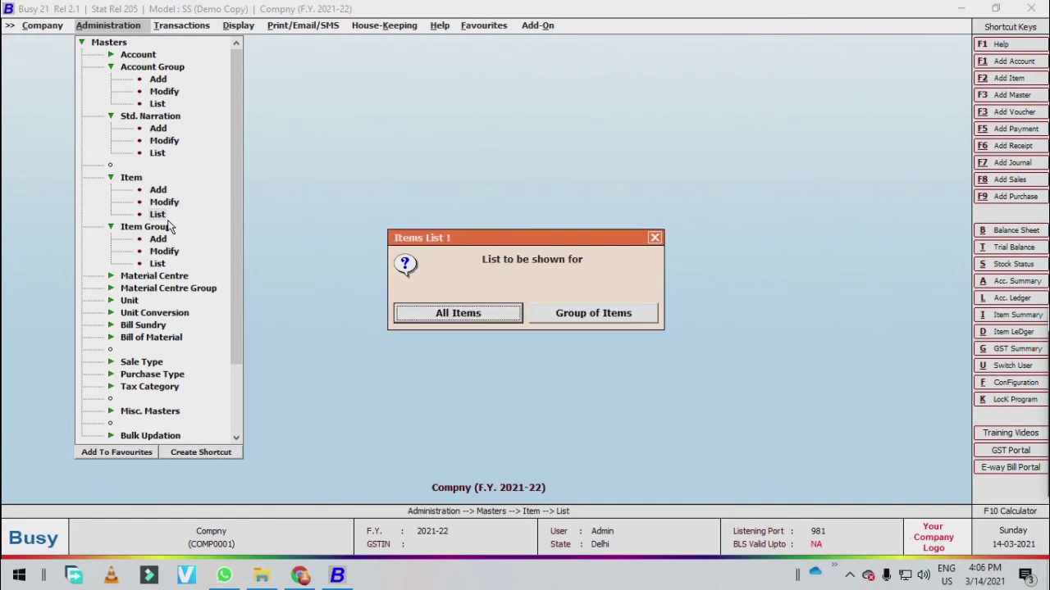
key("Return")
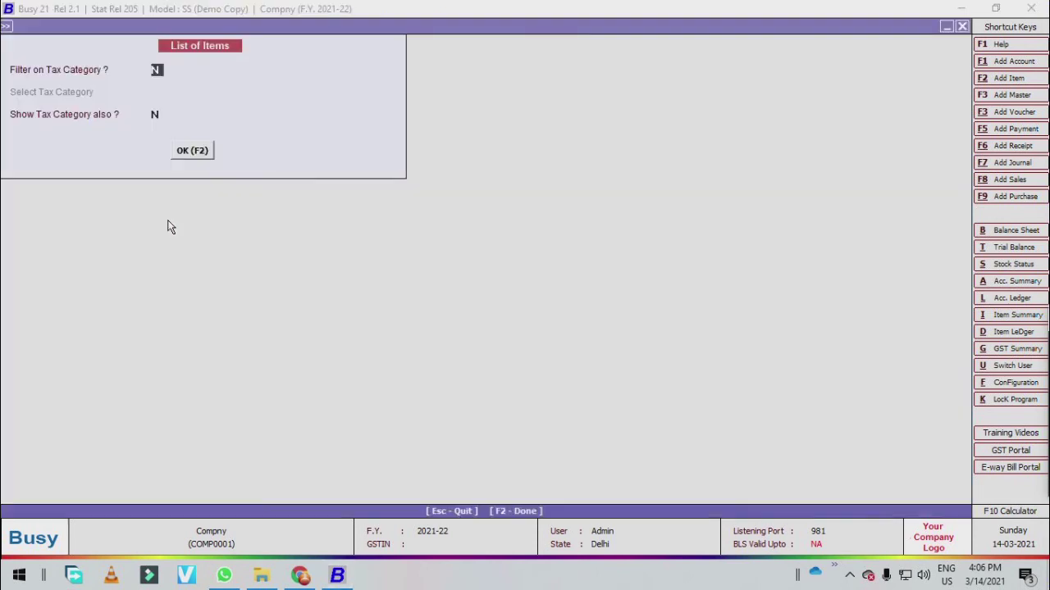
key("Return")
key("Return")
key("Return")
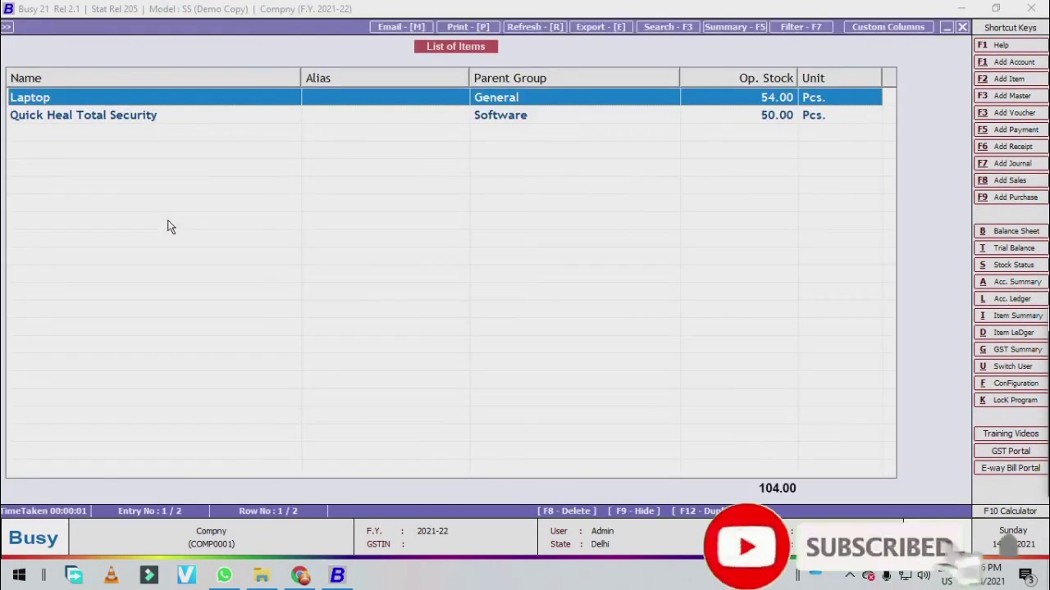
- Select the Quick Heal Total Security row and open it for editing
key("Down")
key("Up")
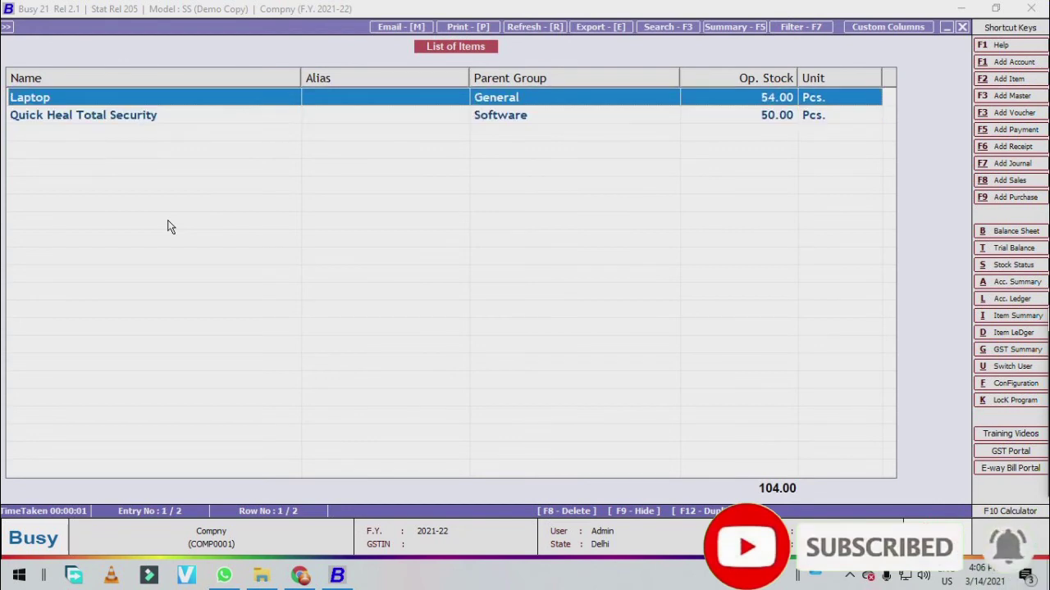
key("Down")
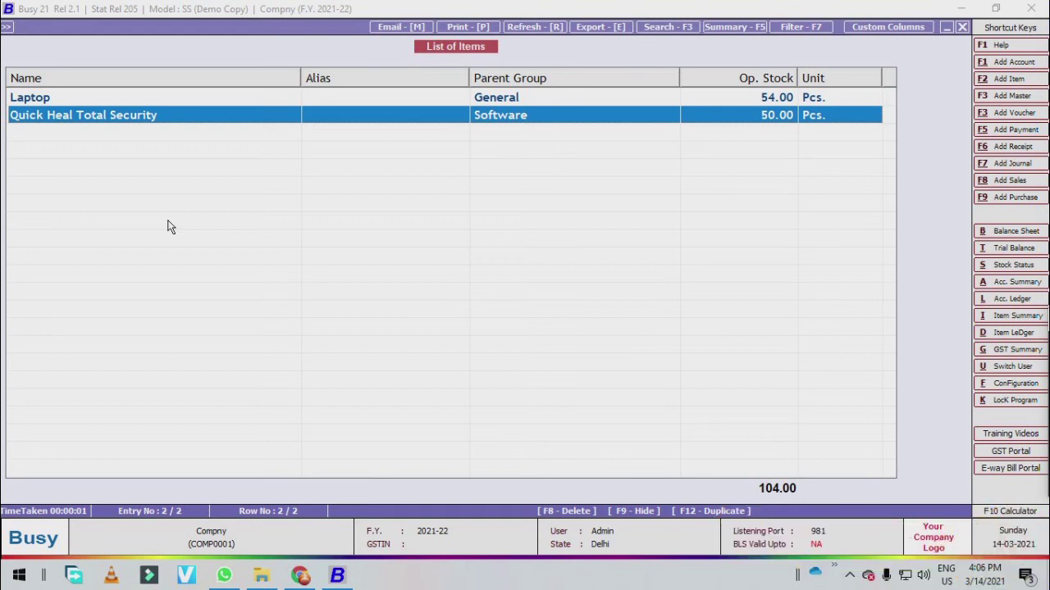
key("Return")
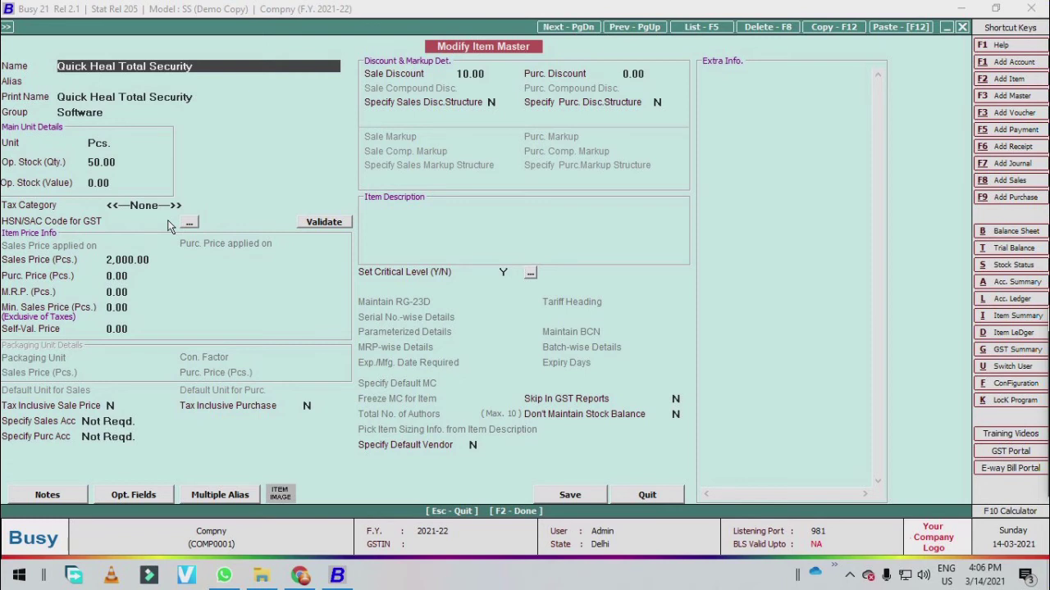
- Rename the item to 'Quick Heal Total Security 1 Yrs'
key("End")
type("1 Yrs")
key("Return")
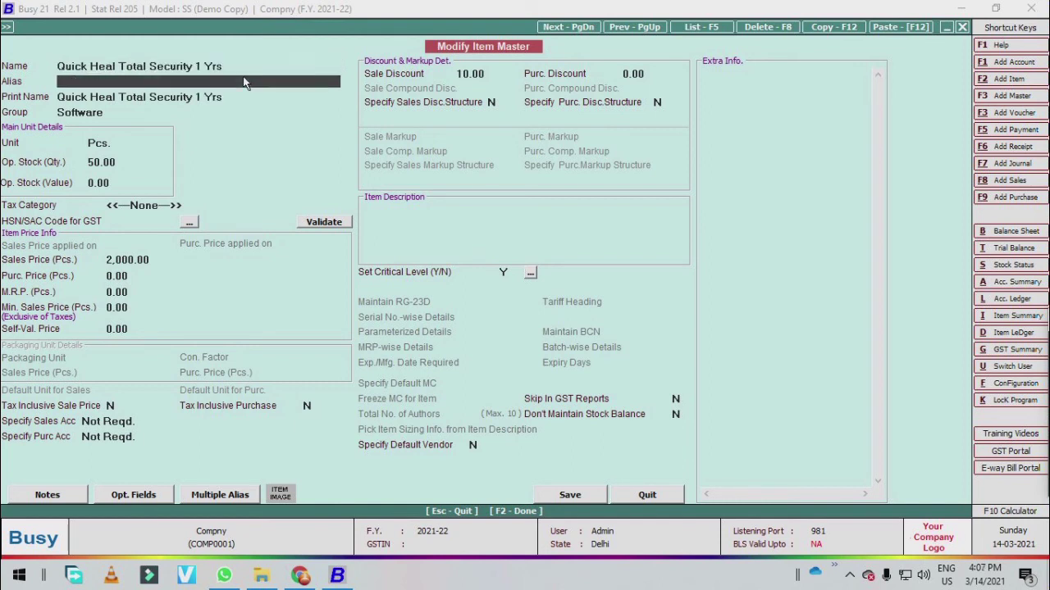
- Save the renamed item without an HSN/SAC code
key("F2")
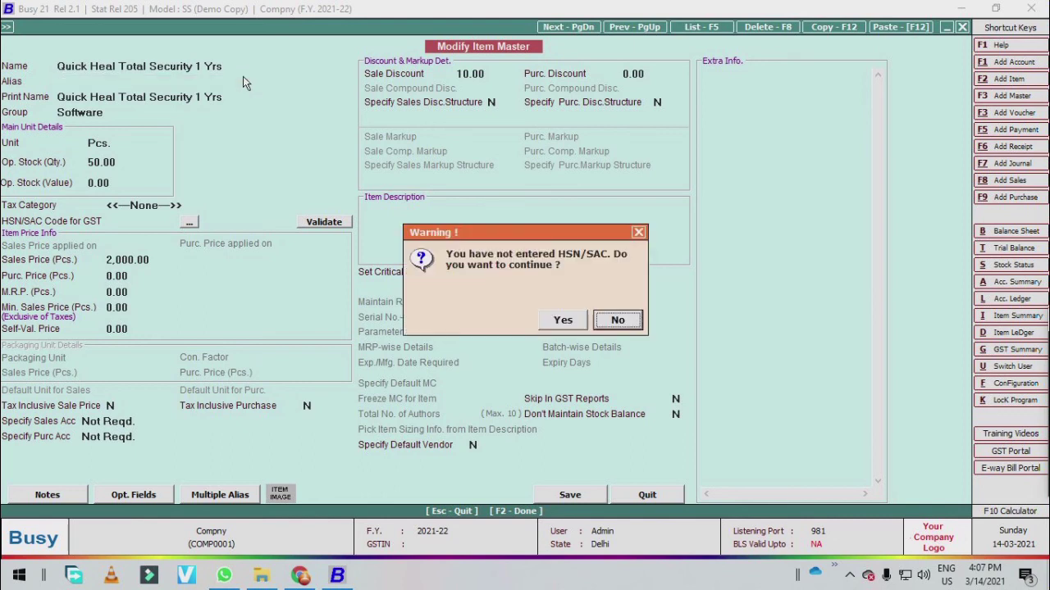
key("Left")
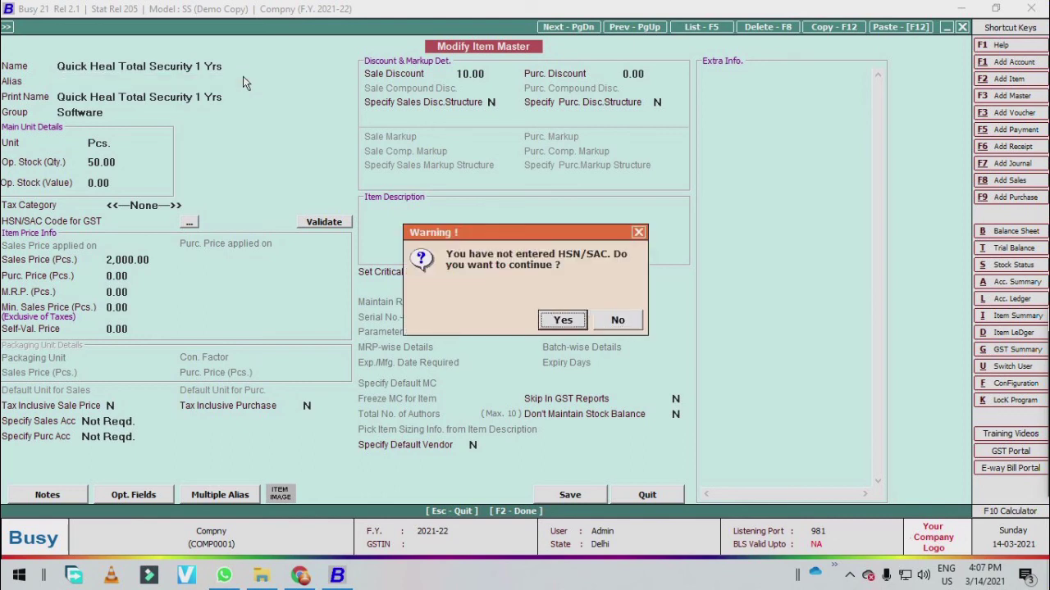
key("Return")
key("Return")
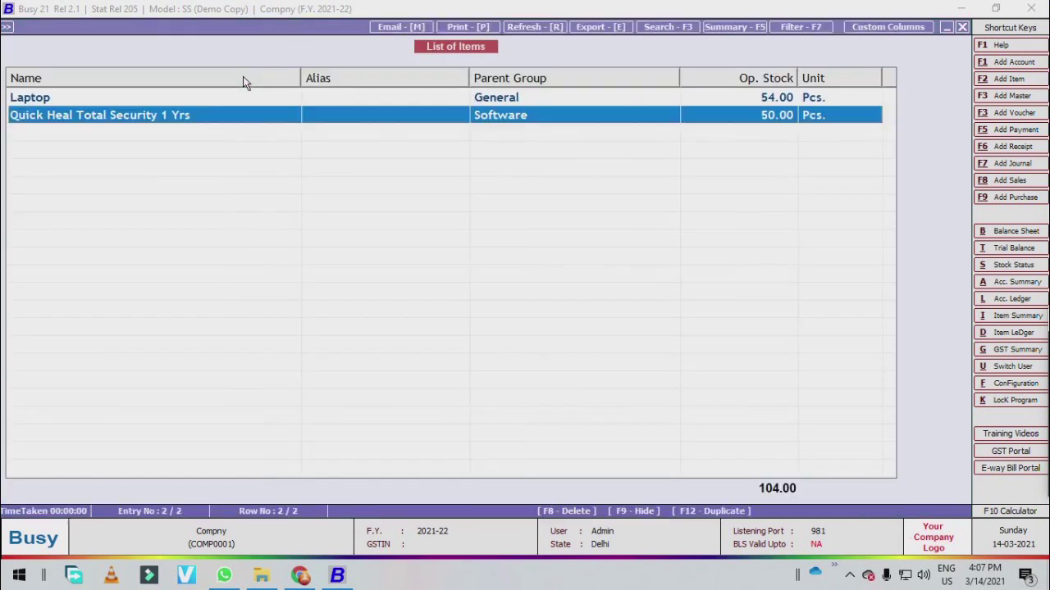
- Reopen Quick Heal Total Security 1 Yrs and copy it with Duplicate Master
key("Up")
key("Down")
key("Return")
key("Escape")
key("Return")
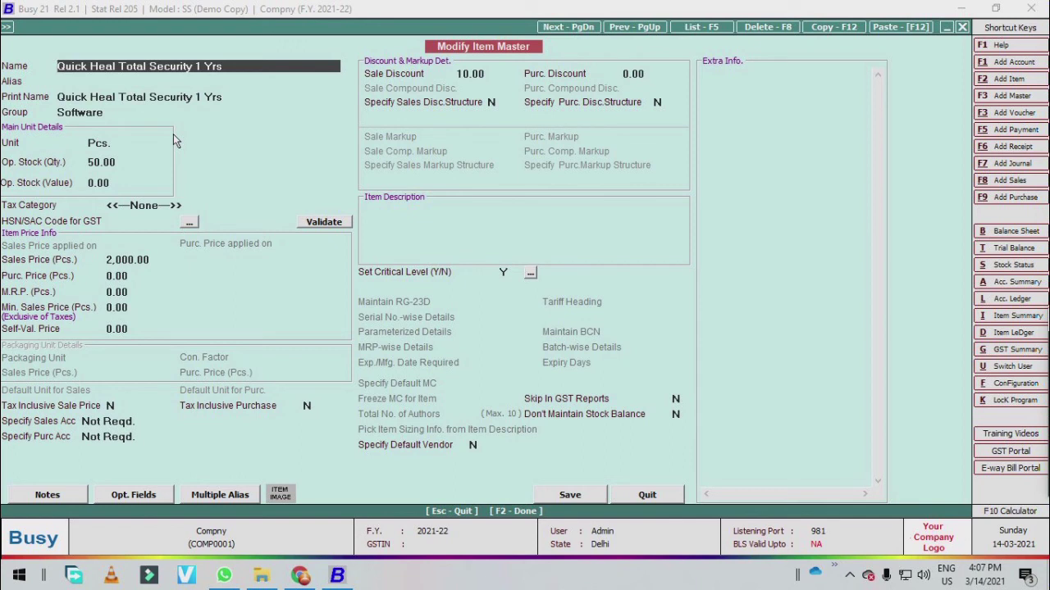
key("F12")
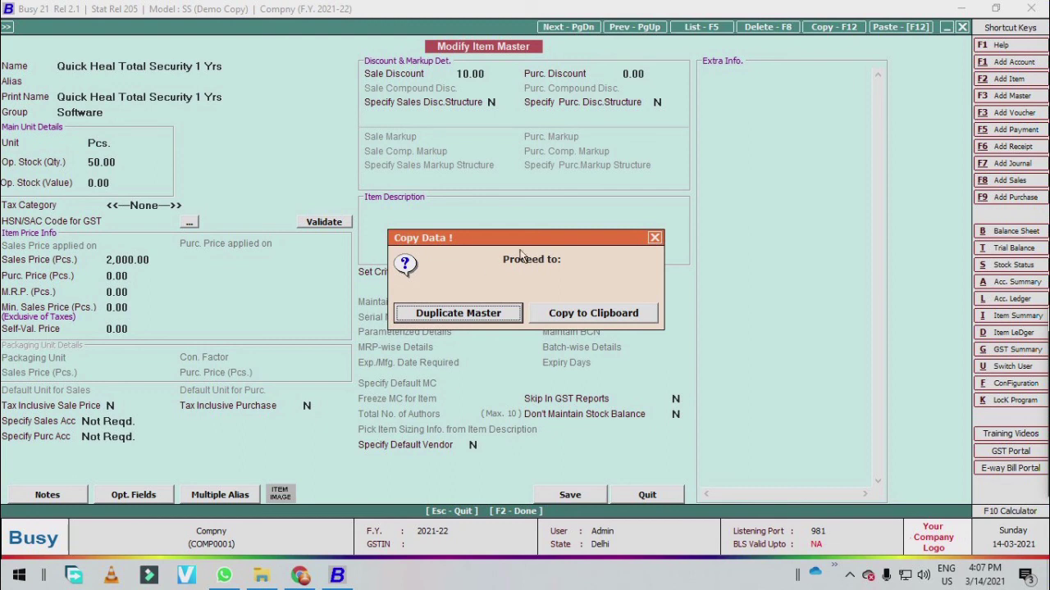
left_click(420, 323)
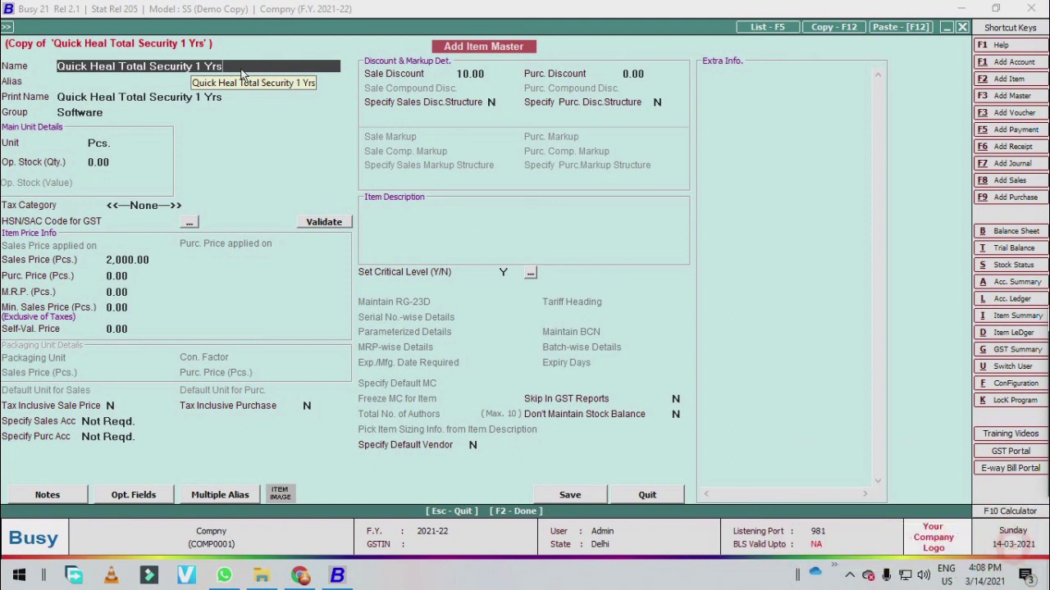
- Rename the copy to 'Quick Heal Total Security 3 Yrs' and save it without an HSN/SAC code
key("Left")
key("Left")
key("Left")
key("BackSpace")
key("BackSpace")
type("3")
key("Return")
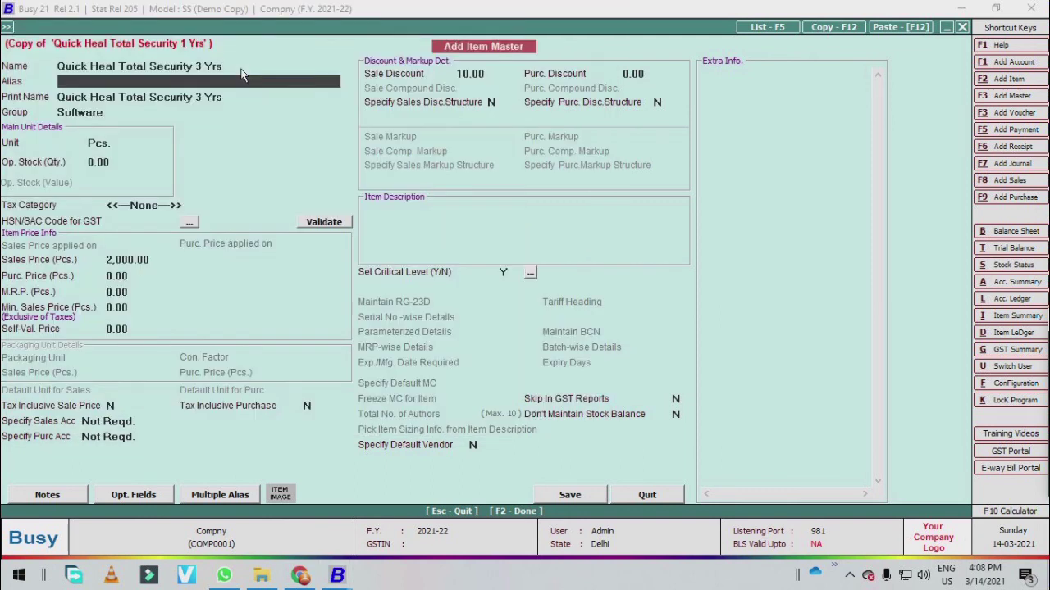
key("F2")
key("Left")
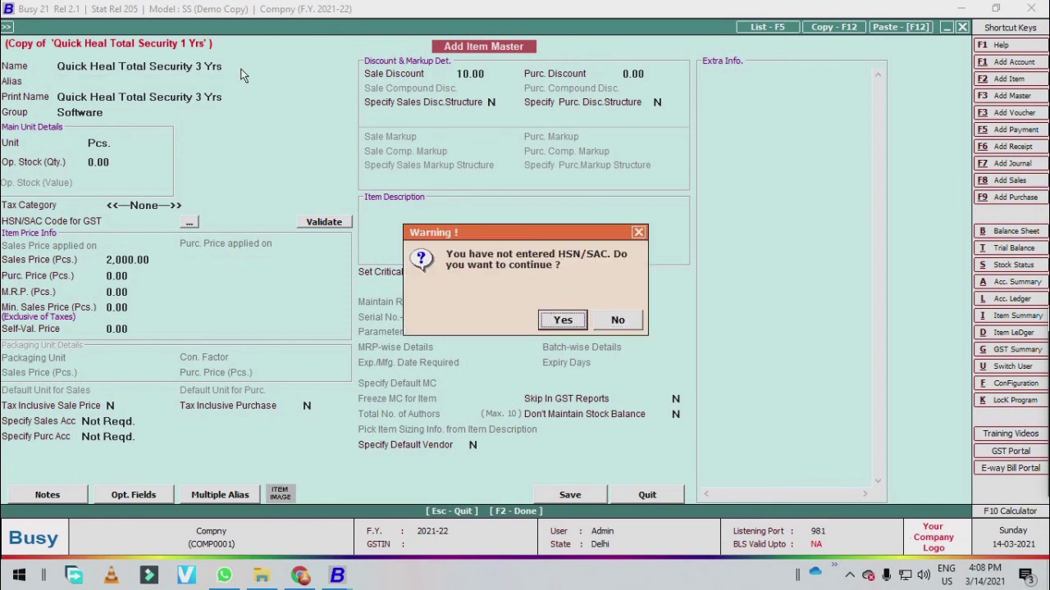
key("Return")
key("Return")
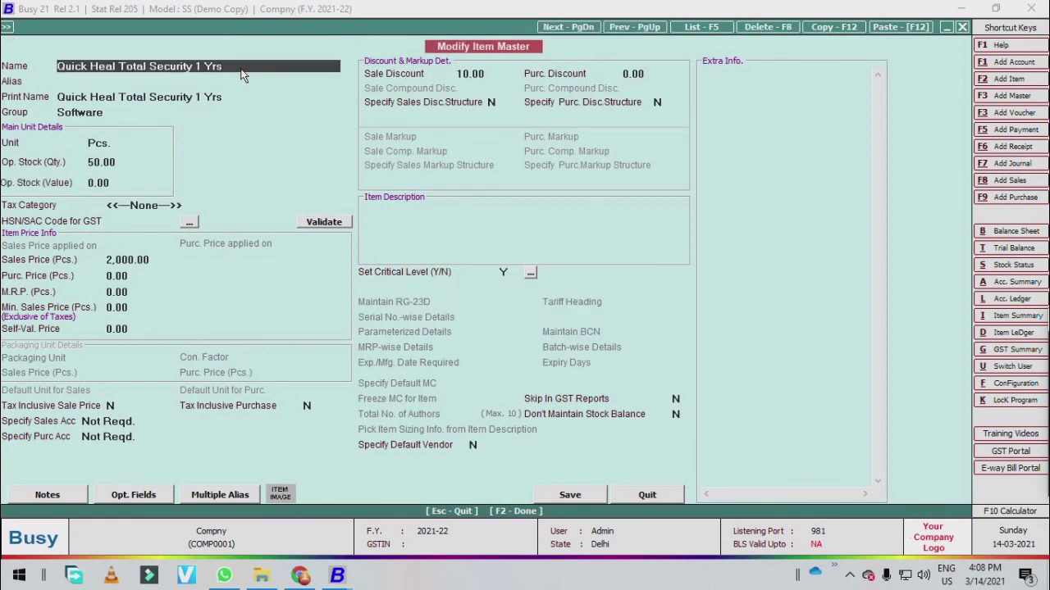
key("Escape")
- Reopen the 3 Yrs item, set its opening stock to 40 Pcs, and save
key("Return")
key("Down")
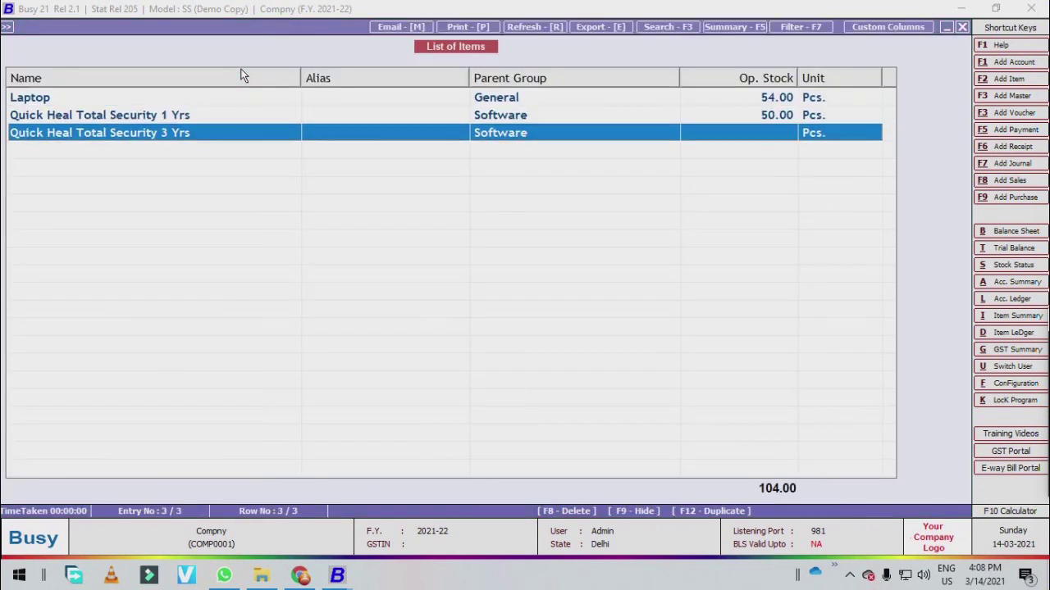
key("Up")
key("Down")
key("Return")
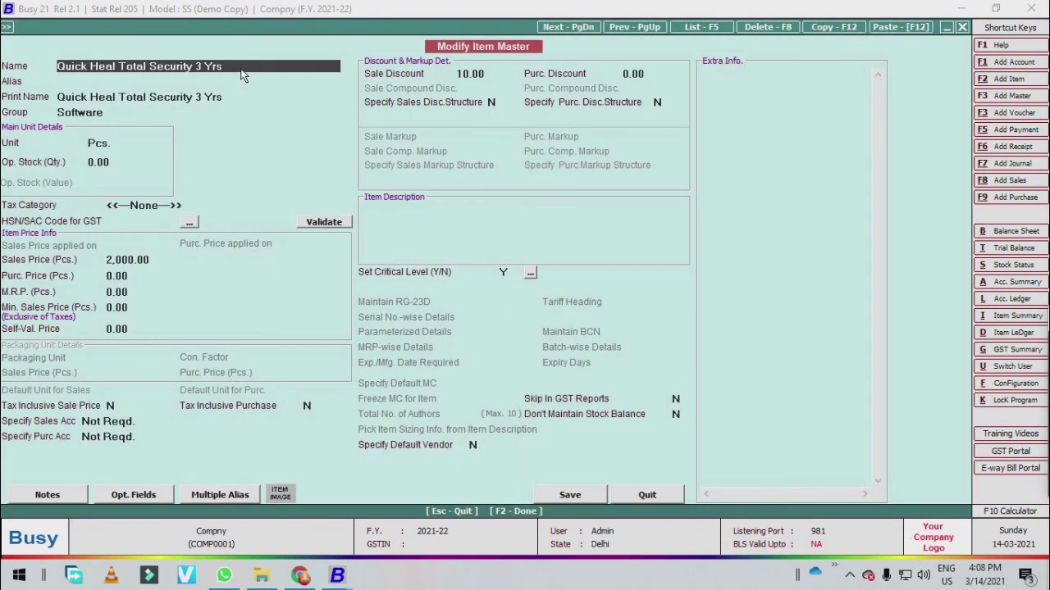
key("Return")
key("Return")
key("Return")
key("Return")
key("Up")
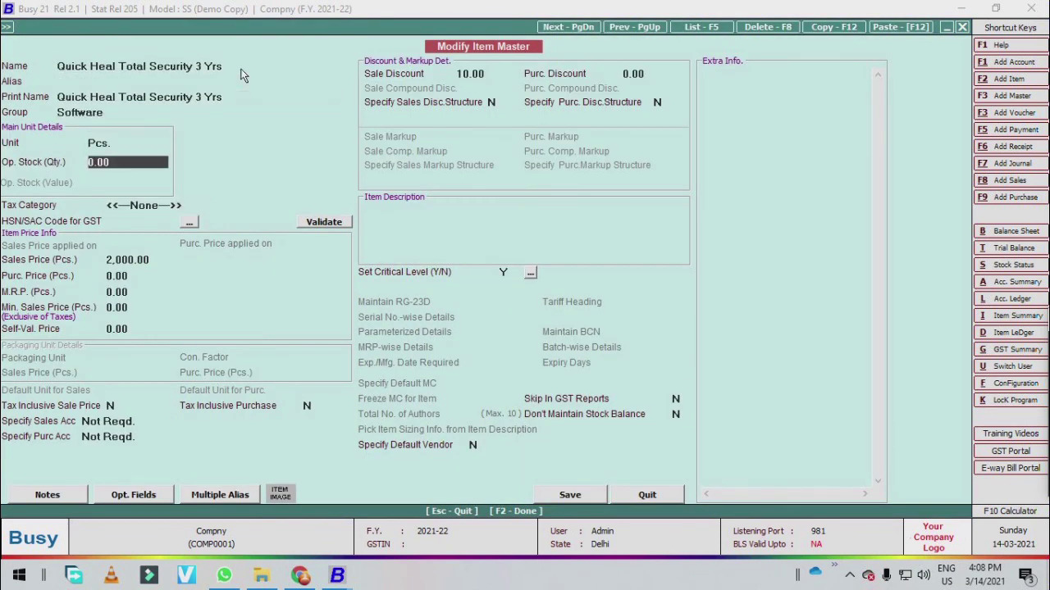
type("40")
key("Return")
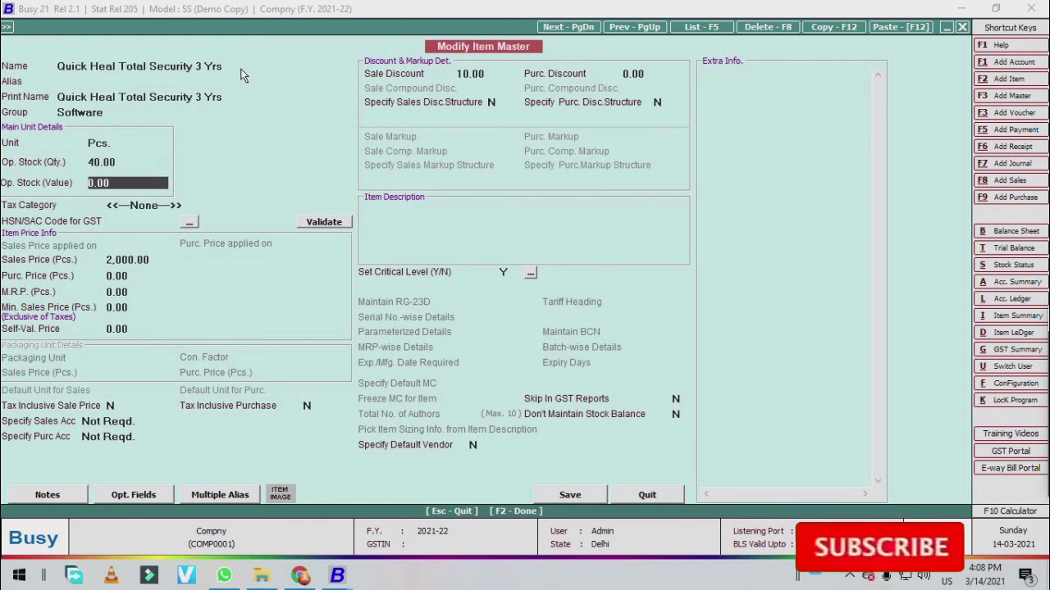
key("F2")
key("Left")
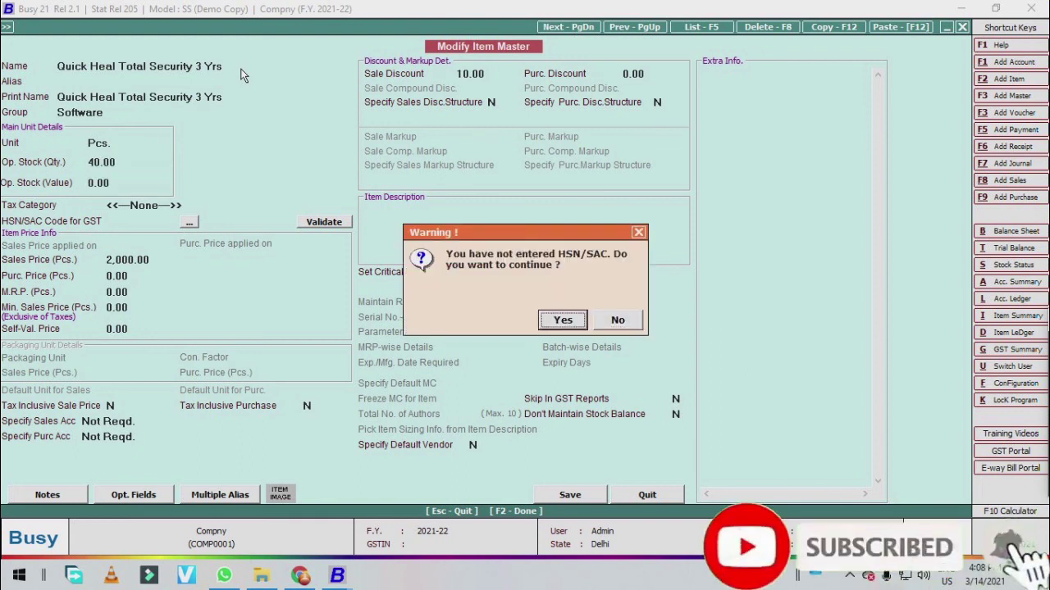
key("Return")
key("Return")
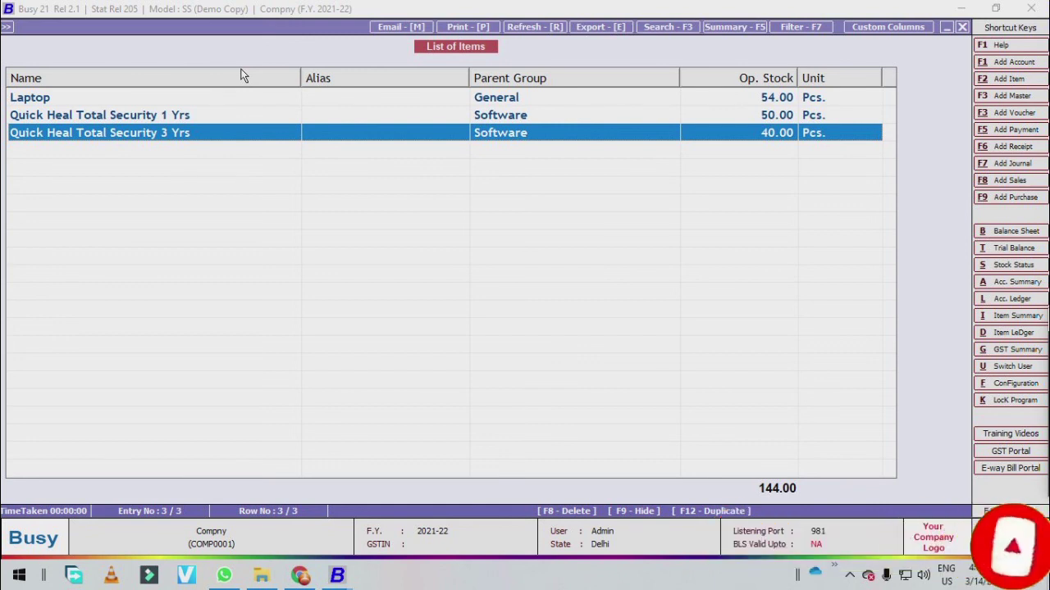
- Compare the 1 Yrs and 3 Yrs rows in the item list, then close the list
key("Up")
key("Down")
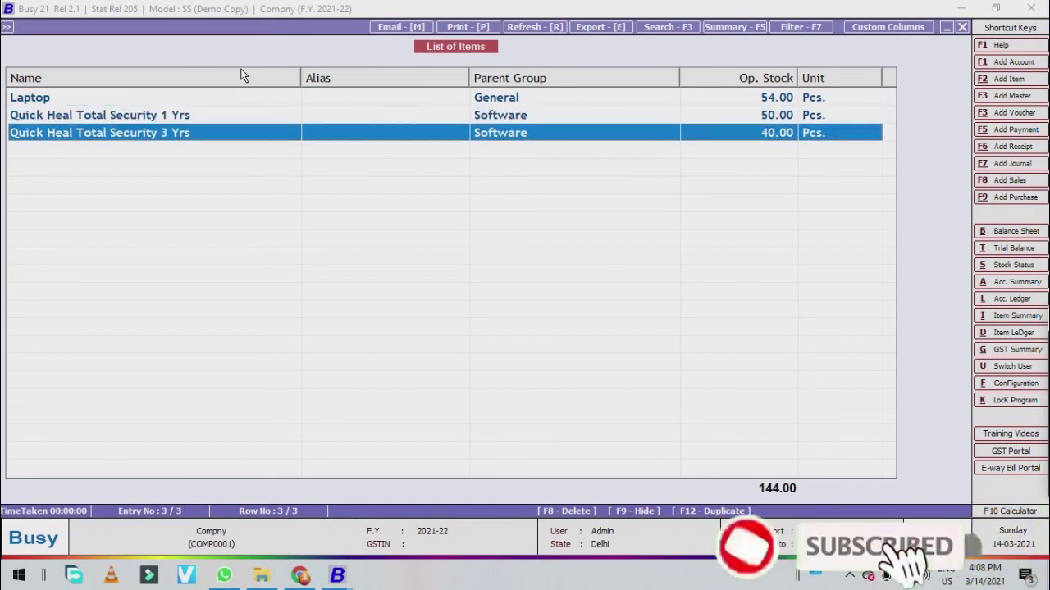
key("Up")
key("Down")
key("Up")
key("Down")
key("Up")
key("Down")
key("Up")
key("Down")
key("Up")
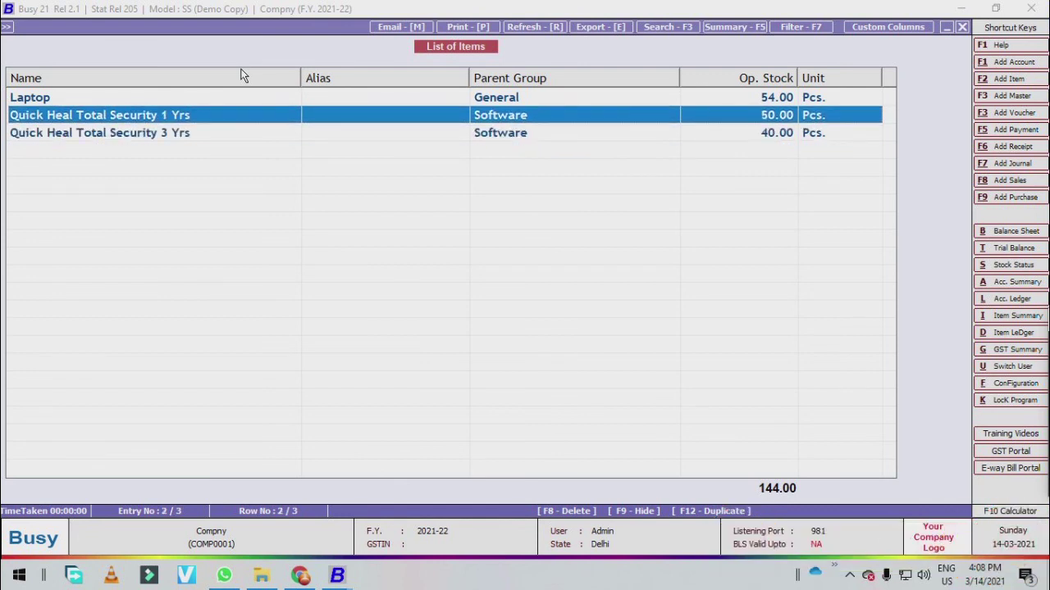
key("Down")
key("Up")
key("Down")
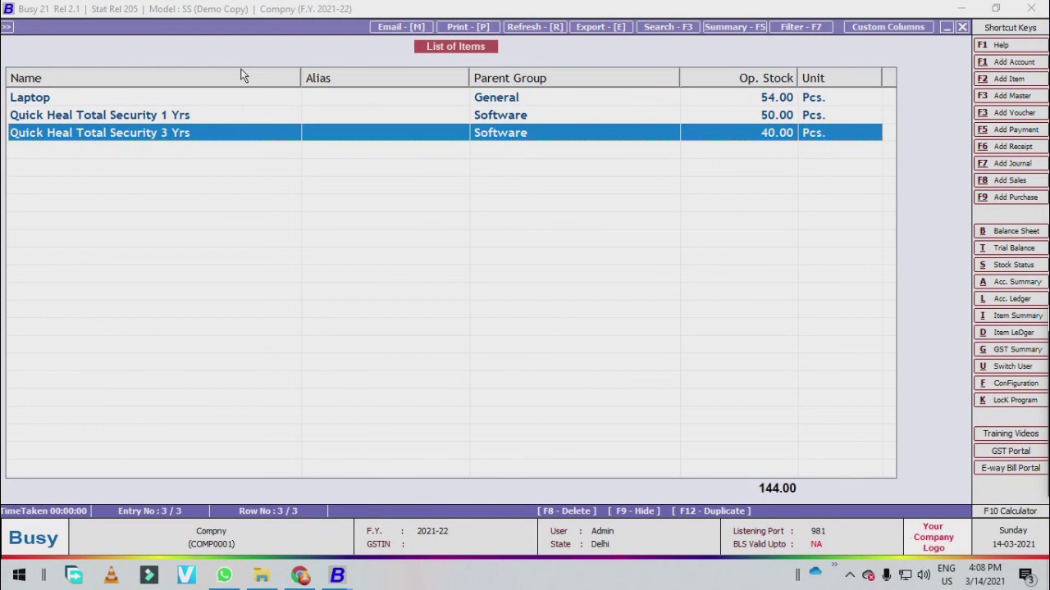
key("Up")
key("Down")
key("Up")
key("Down")
key("Escape")
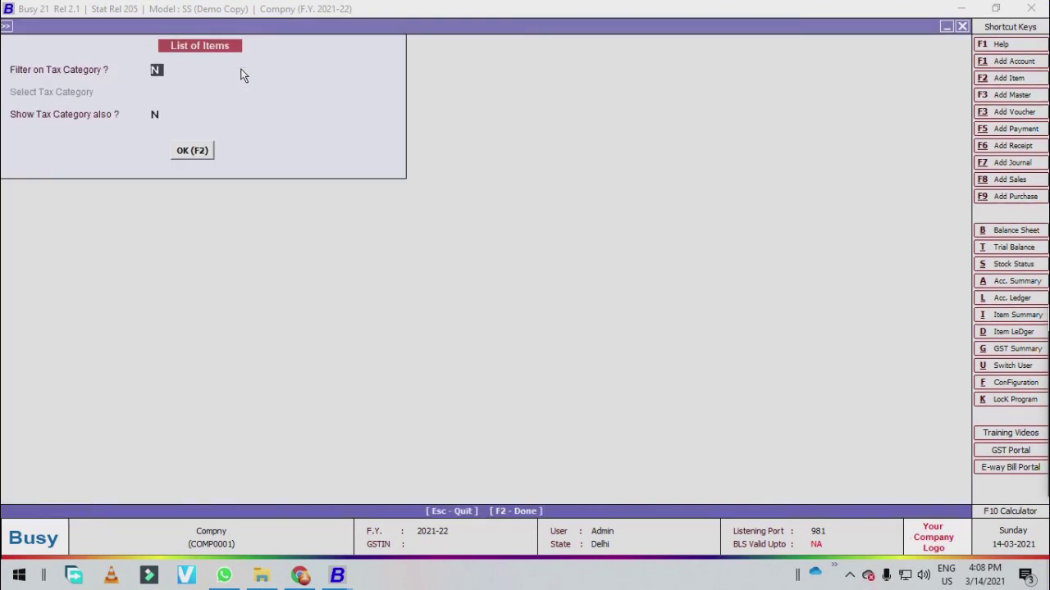
key("Escape")
key("Escape")
key("Escape")
key("Escape")
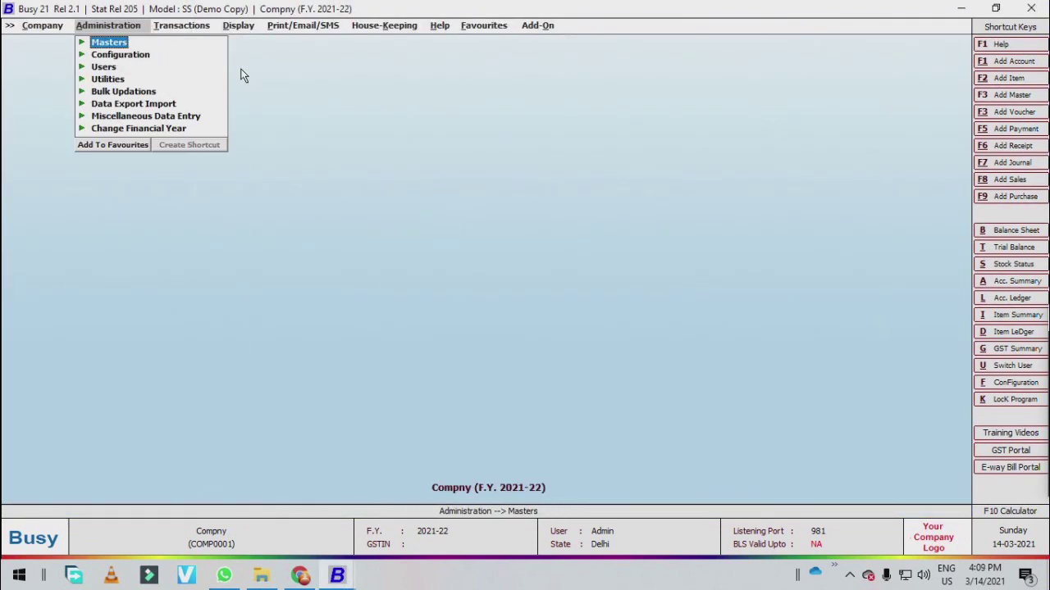
- Expand the Masters section under Administration, collapsing and re-expanding it
key("Return")
key("Down")
key("Return")
key("Down")
key("Up")
key("Down")
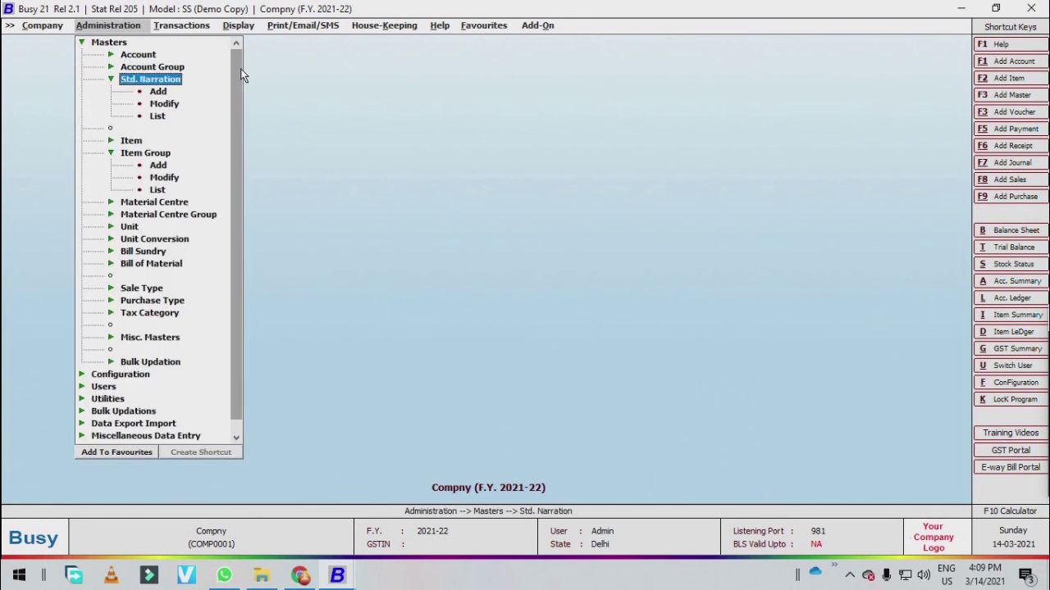
key("Up")
key("Up")
key("Up")
key("Return")
key("Return")
key("Down")
key("Up")
key("Up")
key("Return")
key("Return")
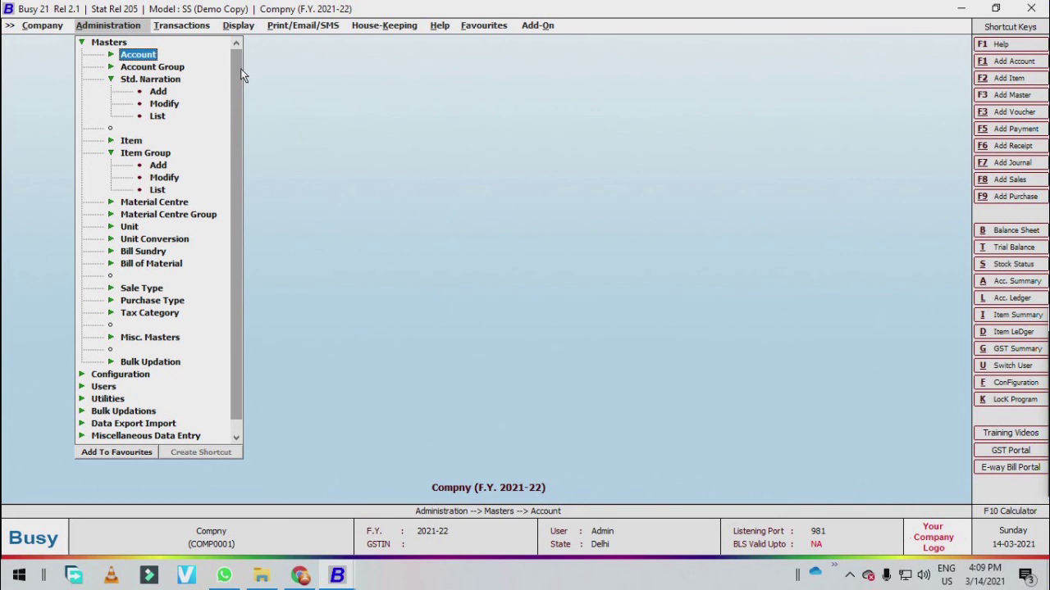
key("Up")
key("Return")
key("Return")
key("Down")
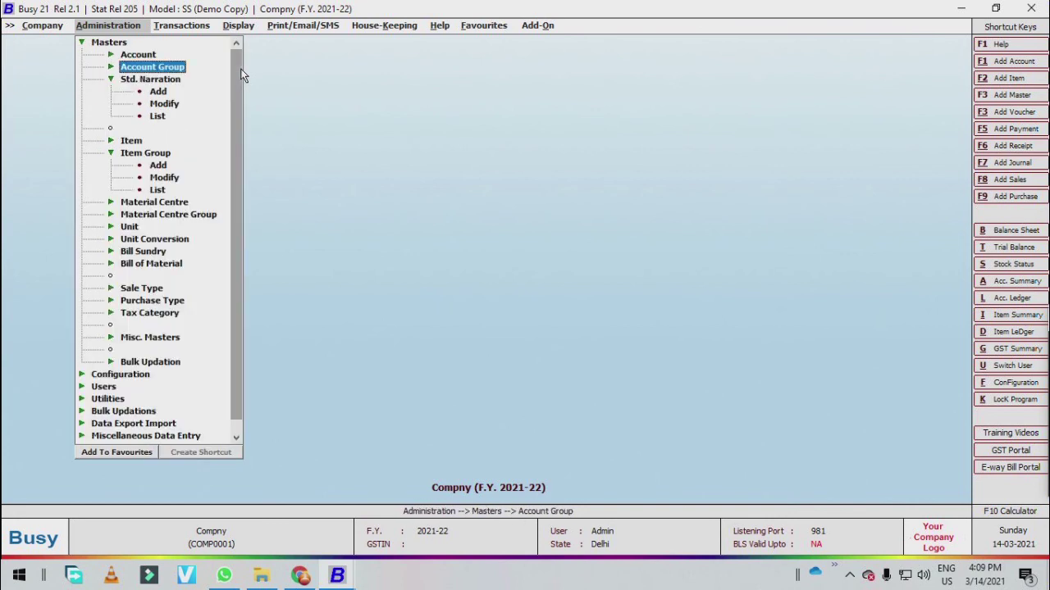
key("Left")
key("Down")
key("Up")
key("Right")
- Browse the Masters entries through Bill Sundry, Bill of Material, Sale Type and Purchase Type
key("Down")
key("Down")
key("Down")
key("Down")
key("Down")
key("Down")
key("Down")
key("Down")
key("Down")
key("Down")
key("Down")
key("Down")
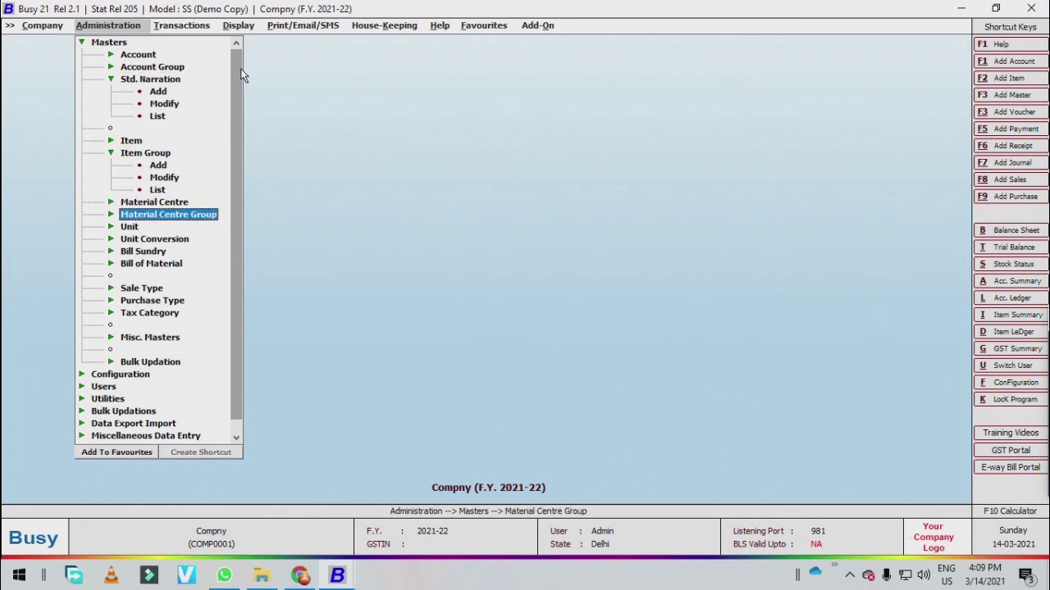
key("Down")
key("Down")
key("Down")
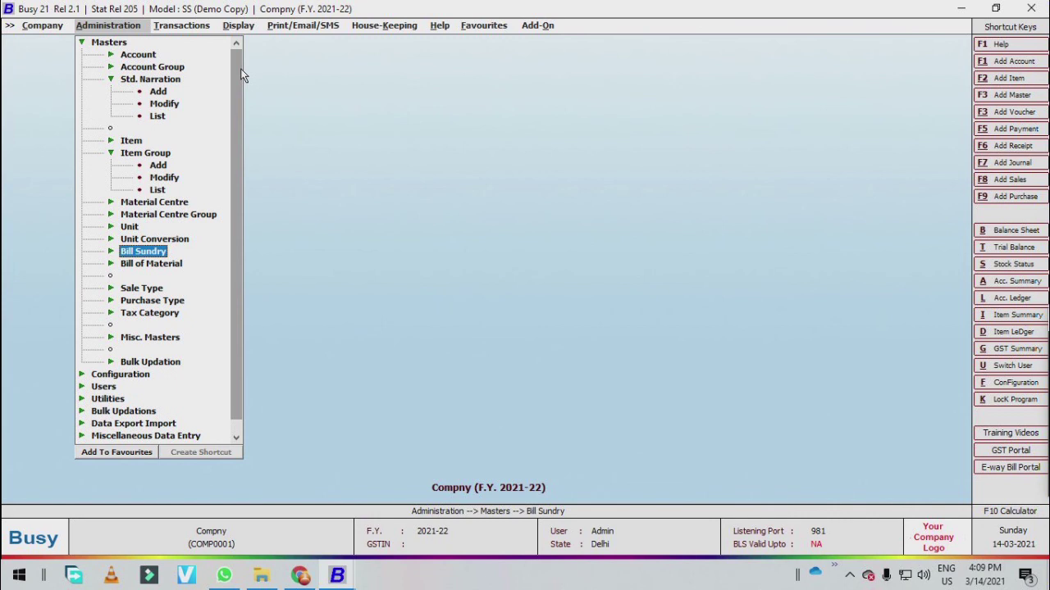
key("Down")
key("Down")
key("Down")
key("Up")
key("Down")
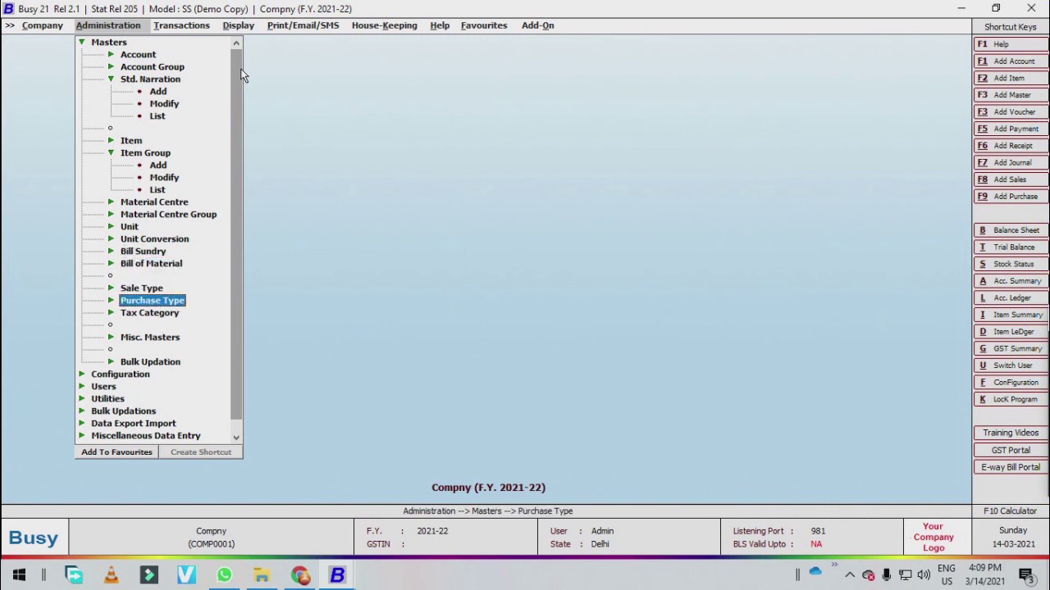
key("Down")
key("Down")
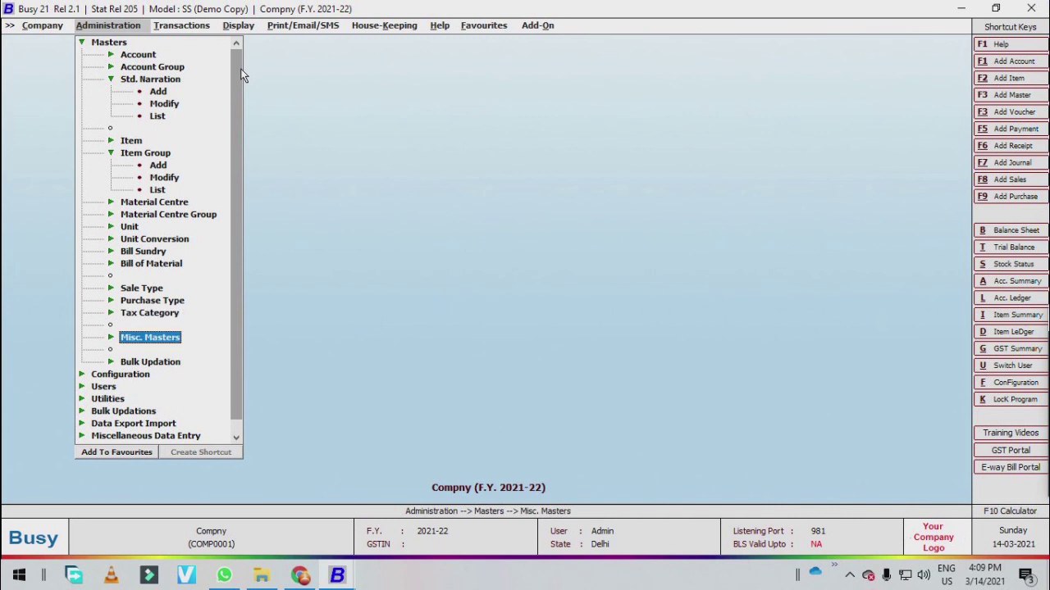
key("Up")
key("Up")
key("Up")
key("Down")
key("Down")
key("Up")
key("Up")
key("Down")
key("Up")
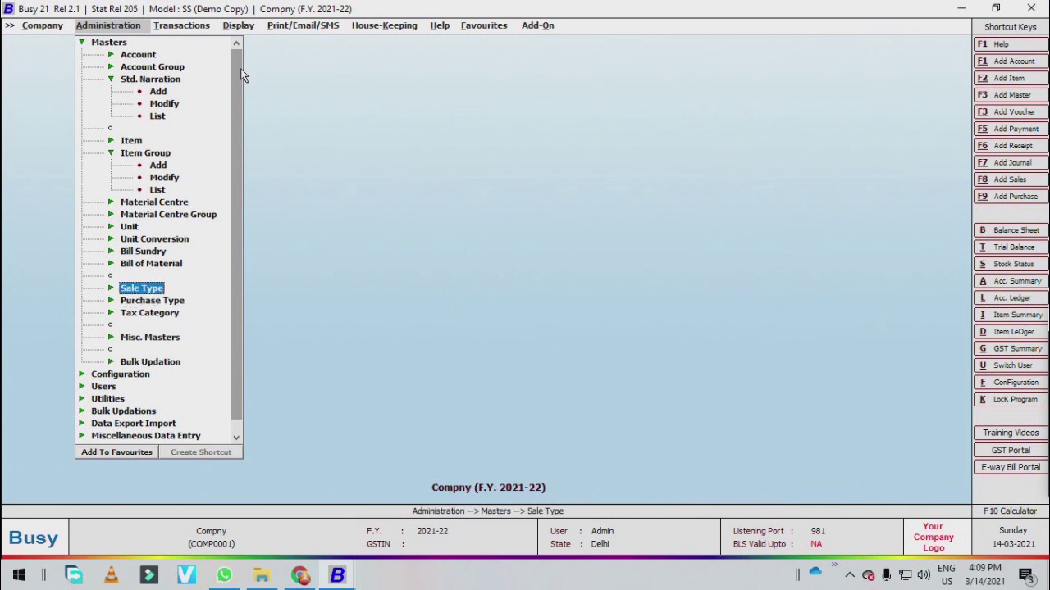